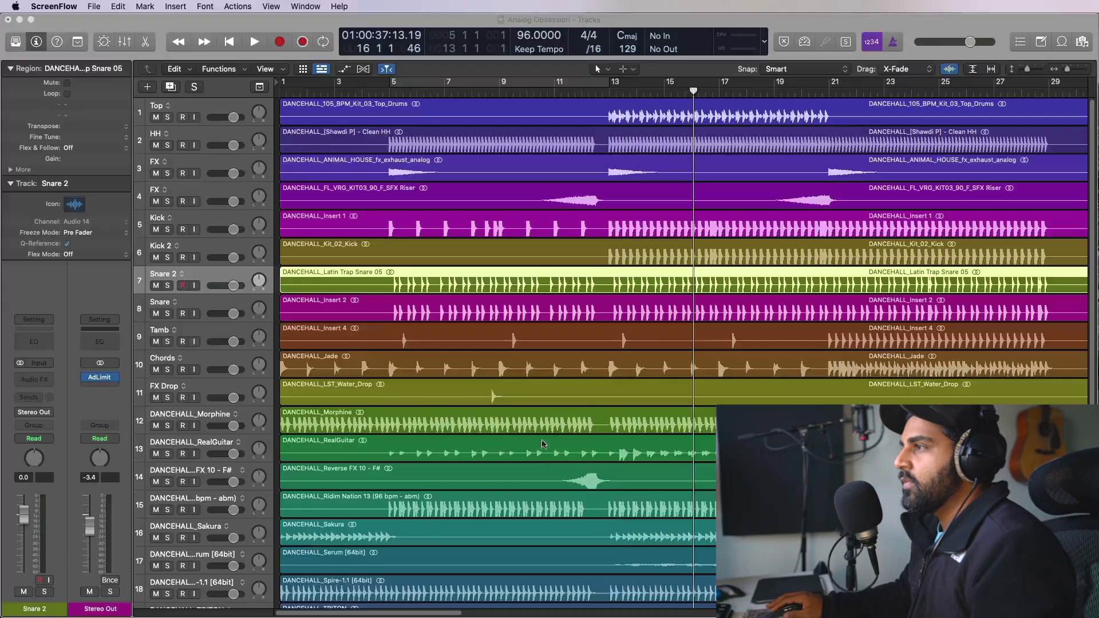
Scroll up and down the track list to find the Morphine and RealGuitar tracks.
{"action": "scroll", "coordinate": [531, 454], "scroll_direction": "down", "scroll_amount": 2}
{"action": "scroll", "coordinate": [432, 477], "scroll_direction": "up", "scroll_amount": 3}
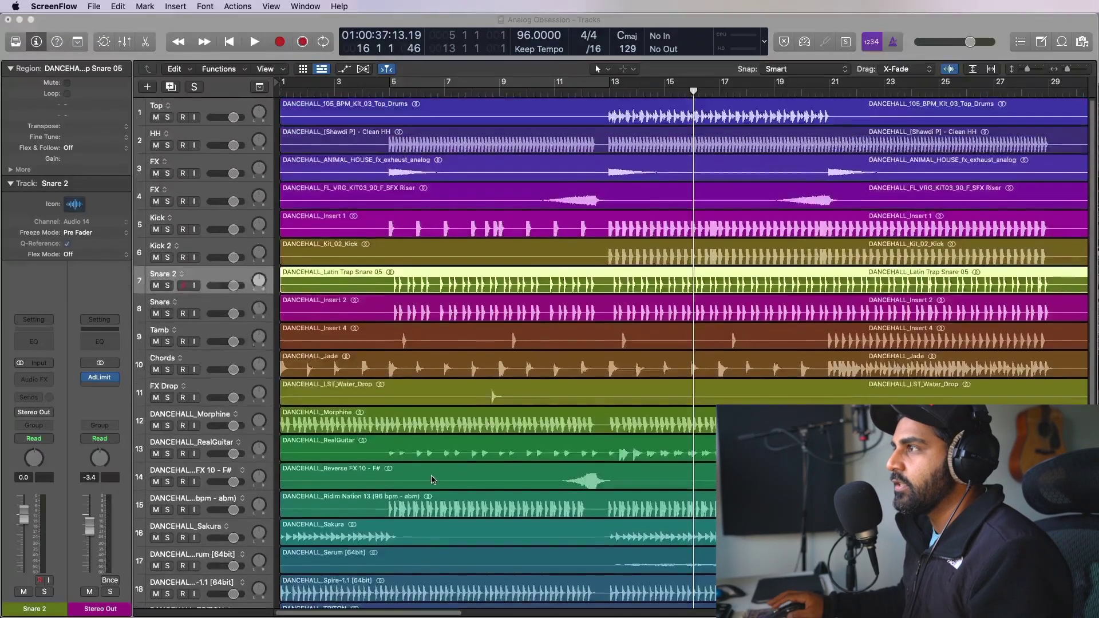
{"action": "scroll", "coordinate": [432, 477], "scroll_direction": "down", "scroll_amount": 5}
{"action": "scroll", "coordinate": [376, 500], "scroll_direction": "up", "scroll_amount": 5}
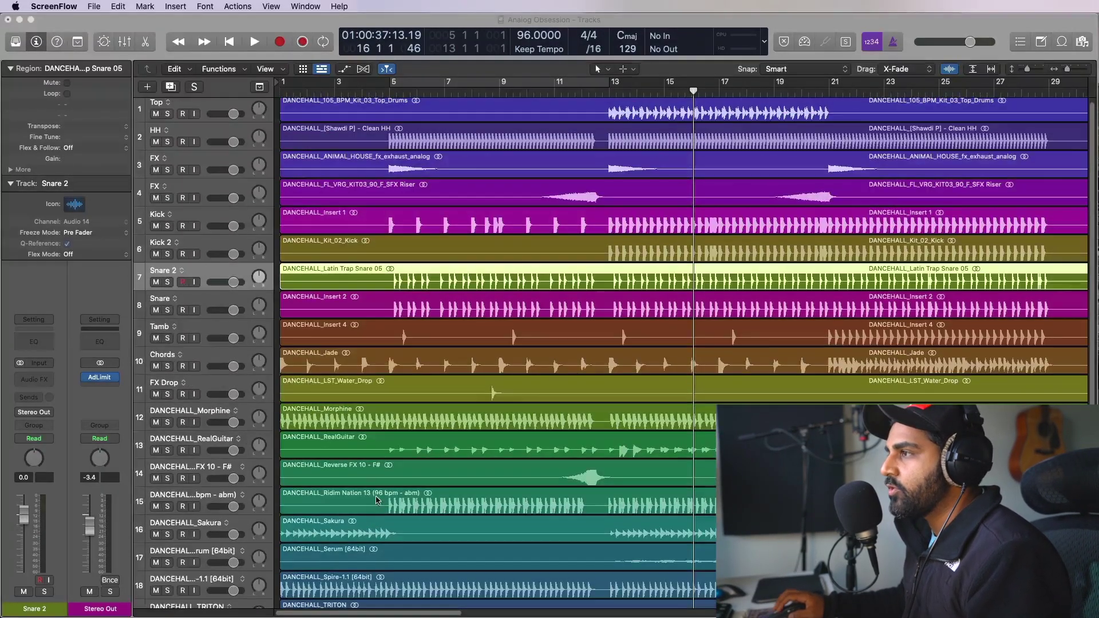
{"action": "scroll", "coordinate": [502, 367], "scroll_direction": "down", "scroll_amount": 2}
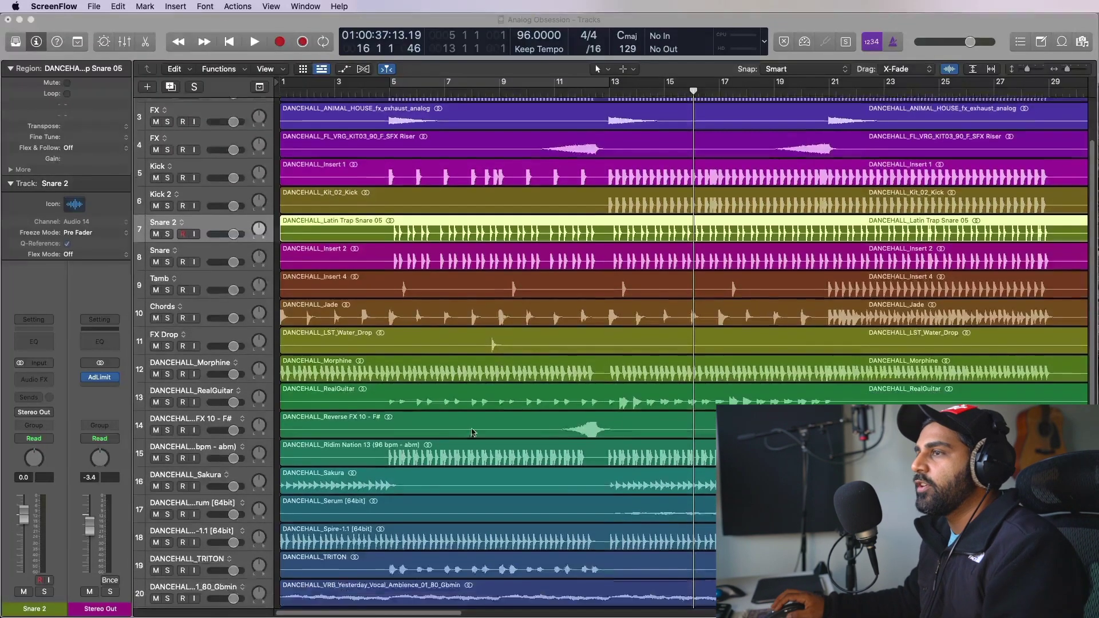
{"action": "scroll", "coordinate": [478, 483], "scroll_direction": "down", "scroll_amount": 3}
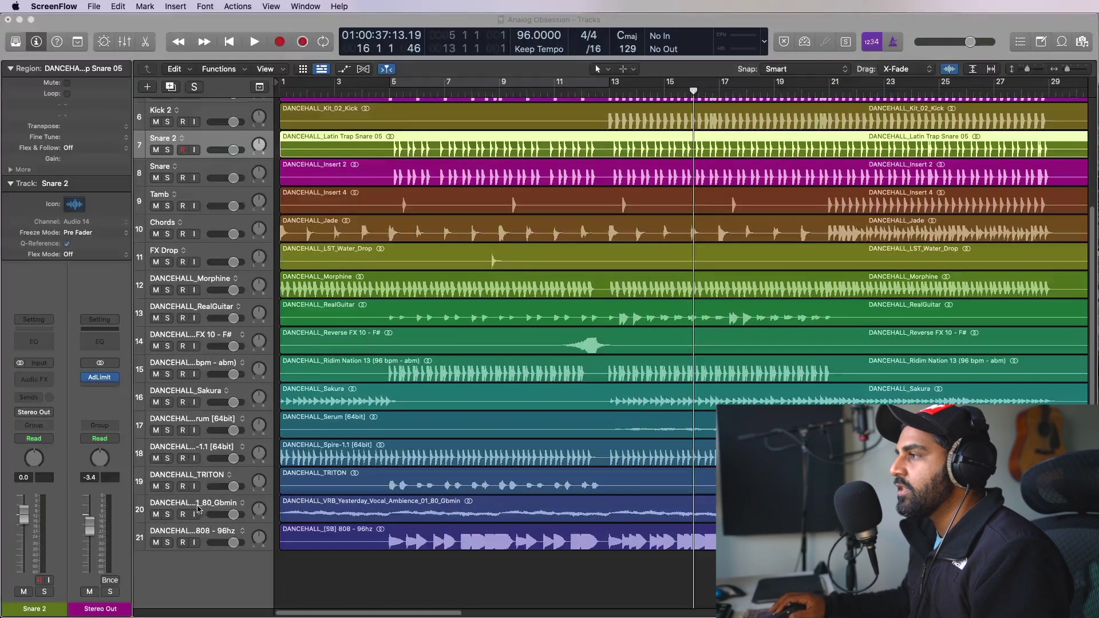
{"action": "scroll", "coordinate": [280, 371], "scroll_direction": "up", "scroll_amount": 5}
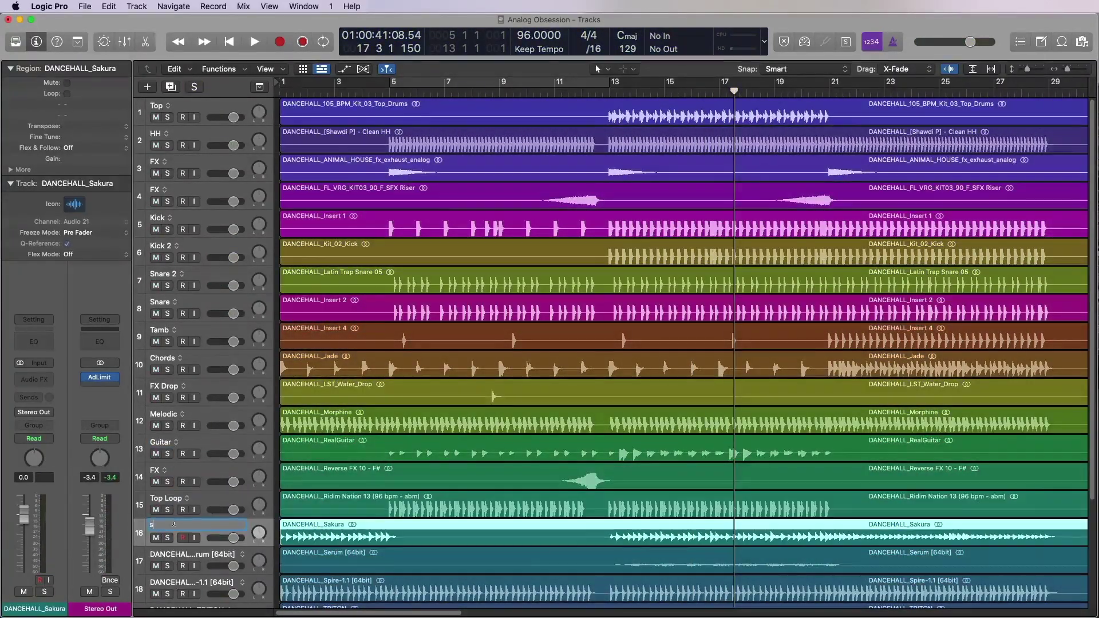
Rename a track to 'Pads' and shrink track heights so all 21 tracks fit.
{"action": "double_click", "coordinate": [159, 555]}
{"action": "type", "text": "Pads"}
{"action": "key", "text": "Return"}
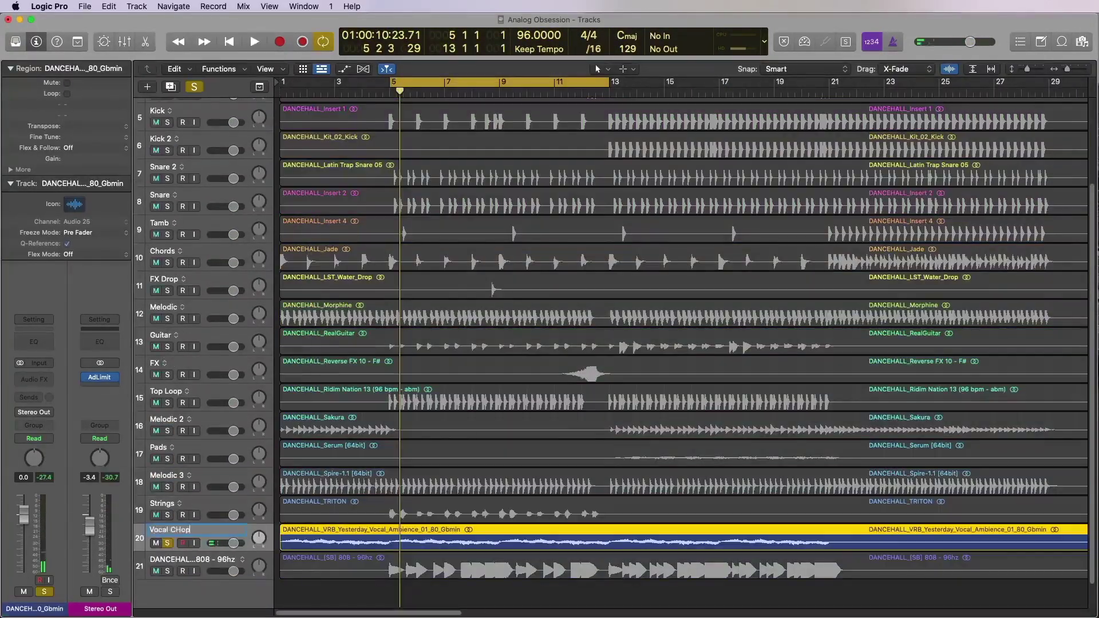
{"action": "scroll", "coordinate": [203, 511], "scroll_direction": "up", "scroll_amount": 4}
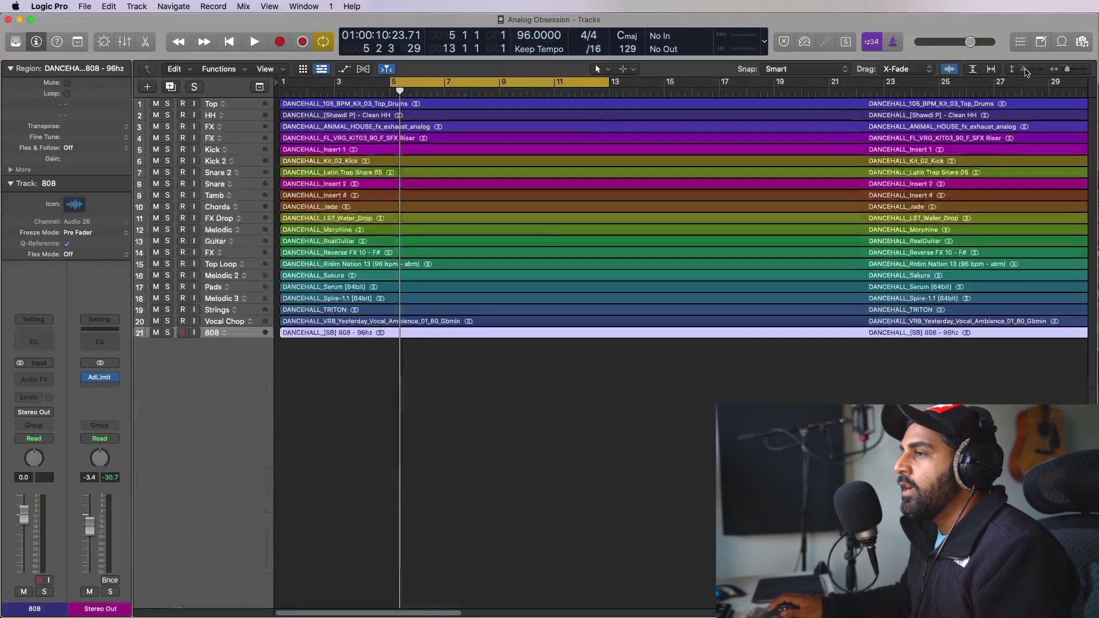
{"action": "left_click_drag", "start_coordinate": [1027, 69], "coordinate": [1024, 69]}
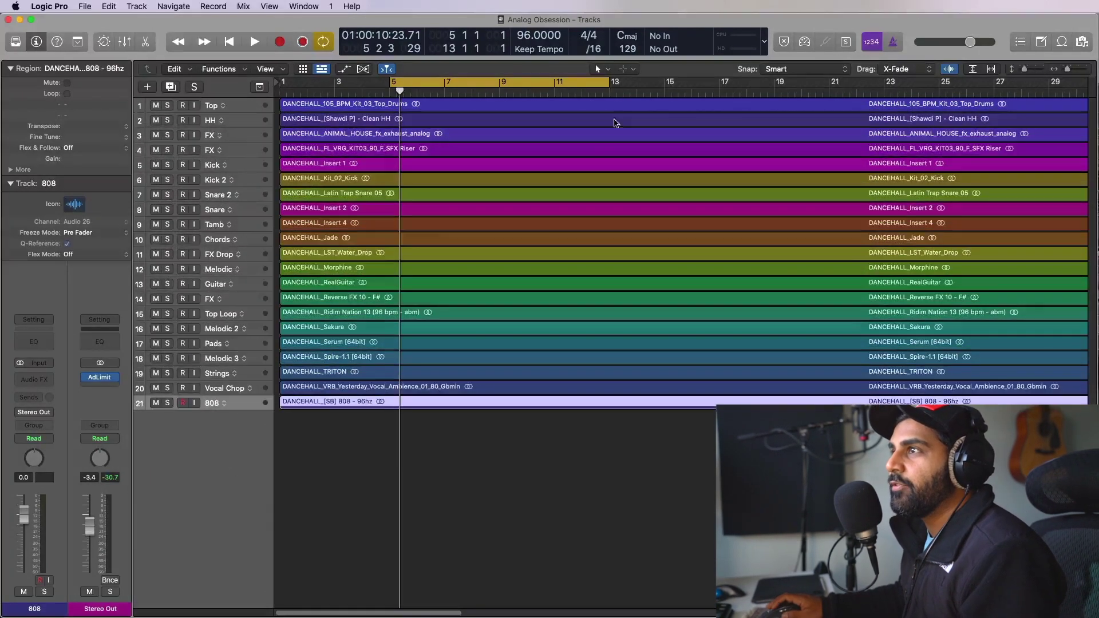
Move the two FX tracks and the FX Drop track to the bottom of the list.
{"action": "left_click", "coordinate": [211, 136]}
{"action": "left_click", "coordinate": [212, 150], "text": "shift"}
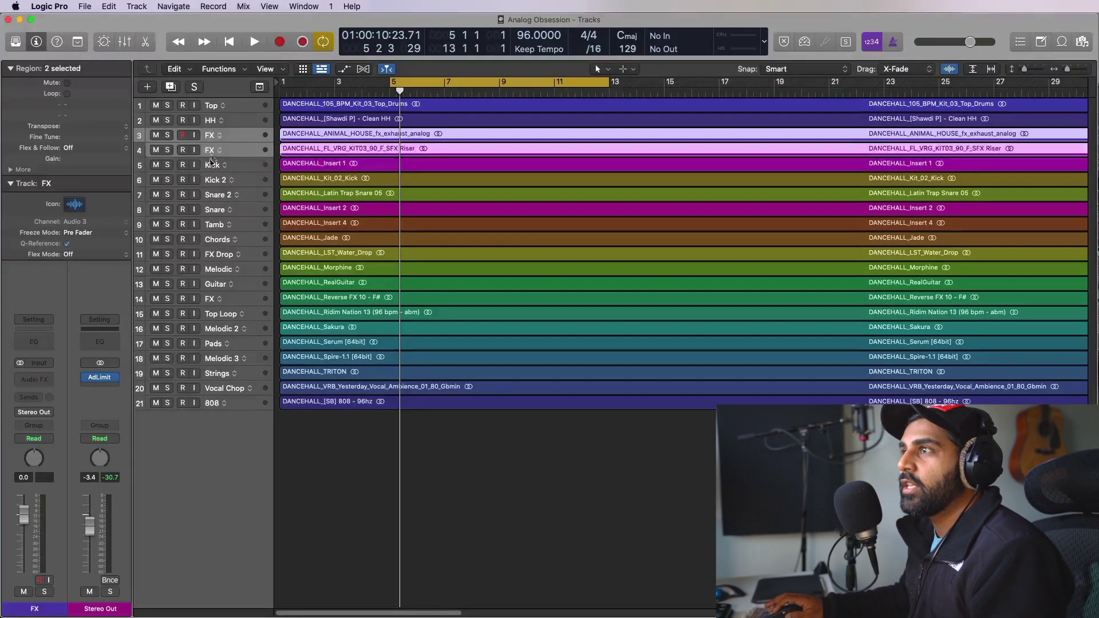
{"action": "left_click_drag", "start_coordinate": [212, 150], "coordinate": [212, 408]}
{"action": "left_click", "coordinate": [210, 106]}
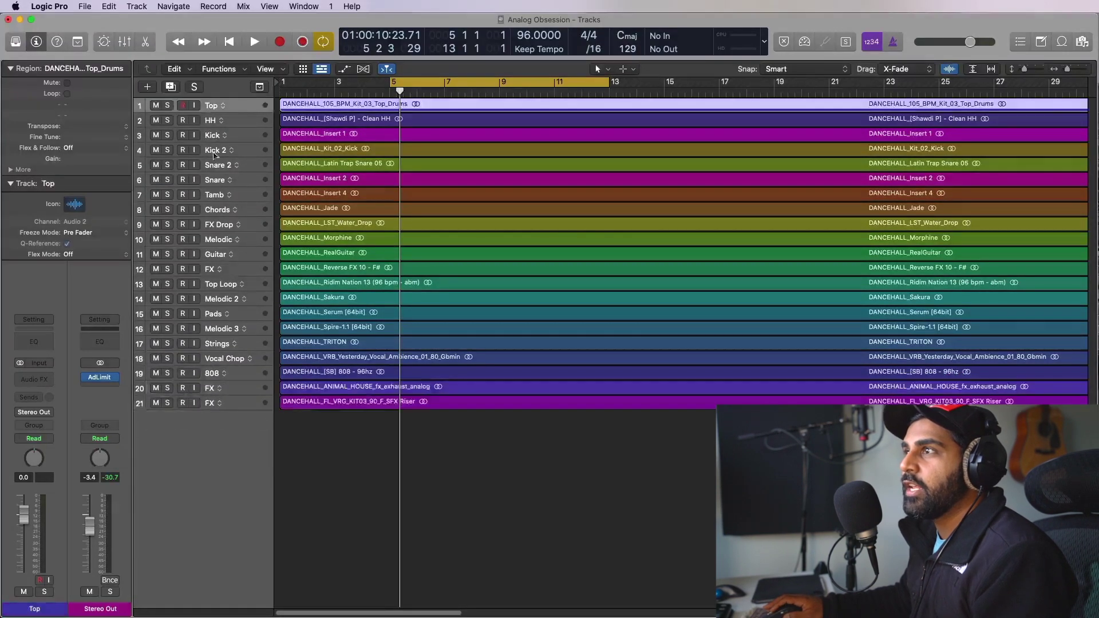
{"action": "left_click", "coordinate": [216, 197]}
{"action": "left_click", "coordinate": [213, 209]}
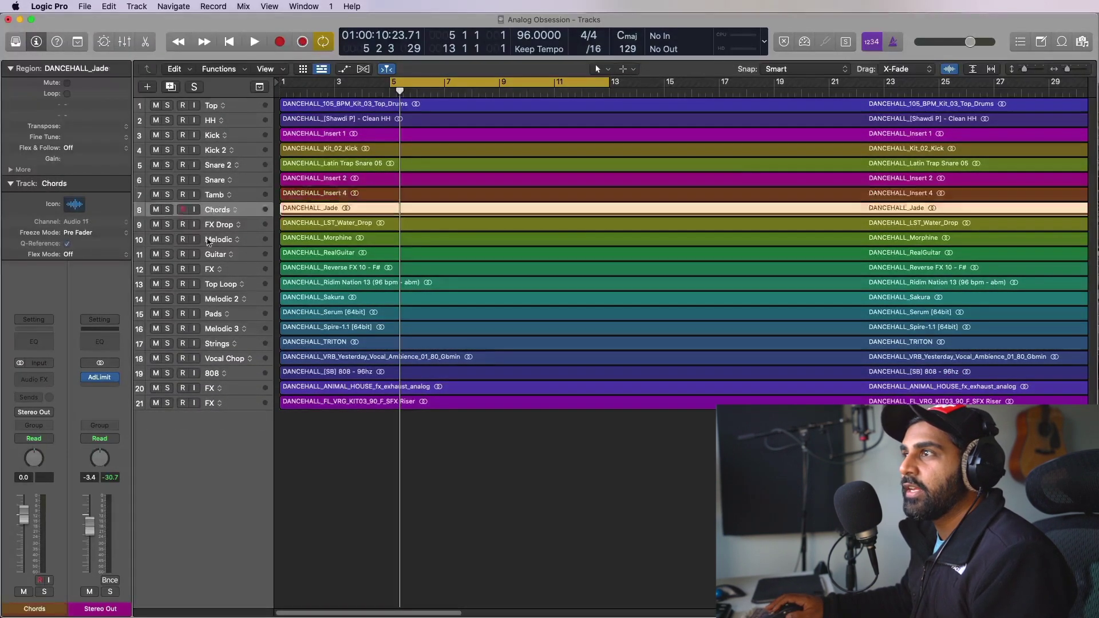
{"action": "left_click", "coordinate": [211, 228]}
{"action": "left_click_drag", "start_coordinate": [210, 228], "coordinate": [212, 407]}
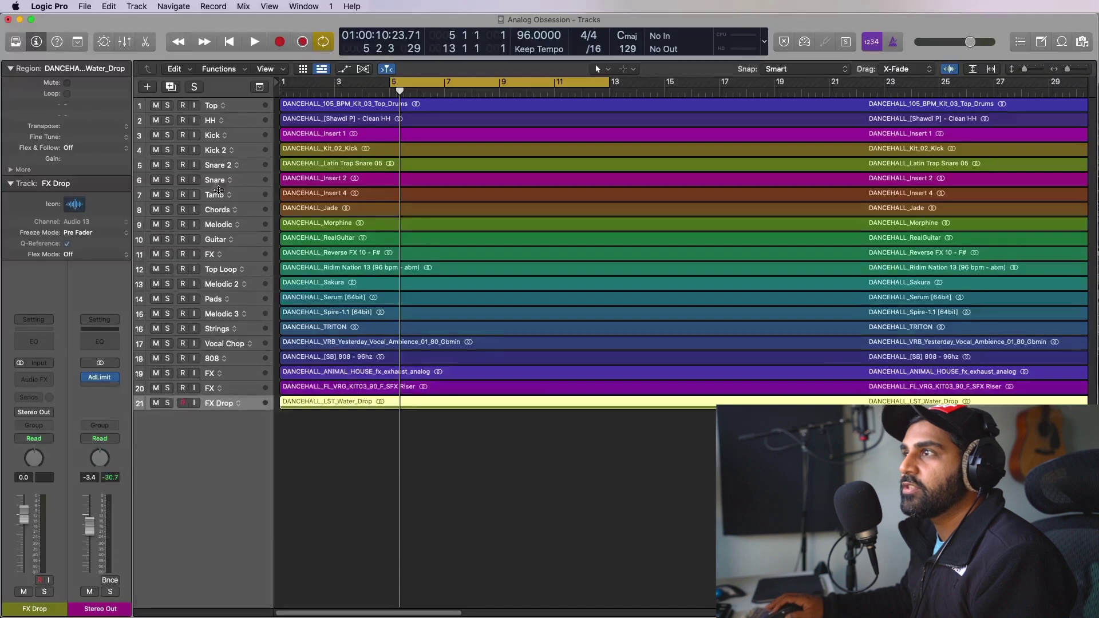
Move Top Loop up to second position and the 808 track to the top.
{"action": "left_click", "coordinate": [217, 270]}
{"action": "left_click_drag", "start_coordinate": [216, 269], "coordinate": [216, 117]}
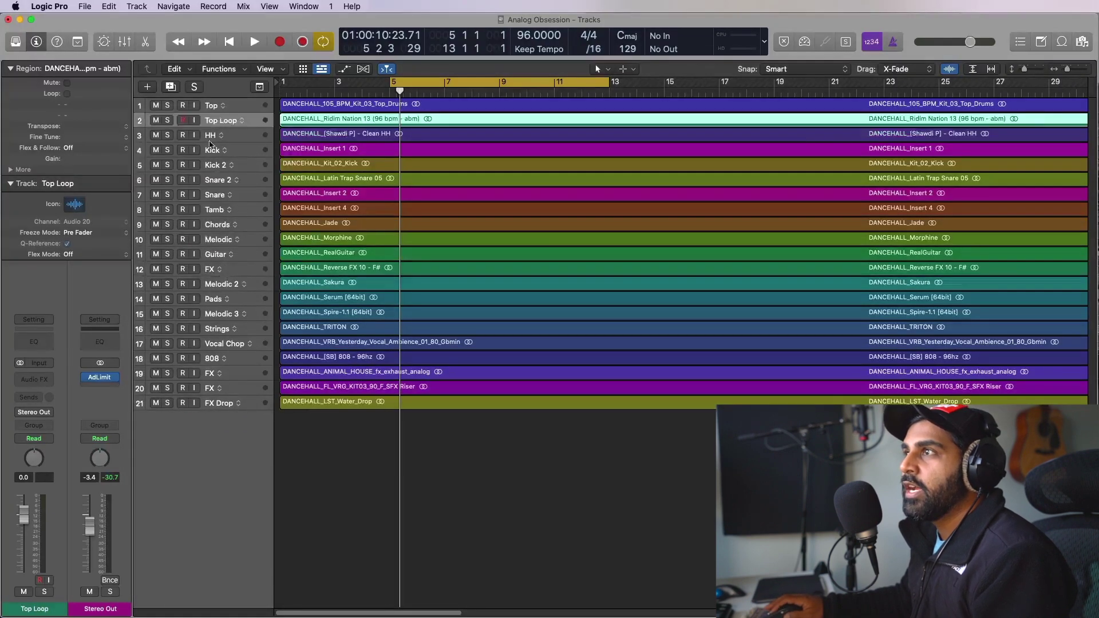
{"action": "left_click", "coordinate": [213, 347]}
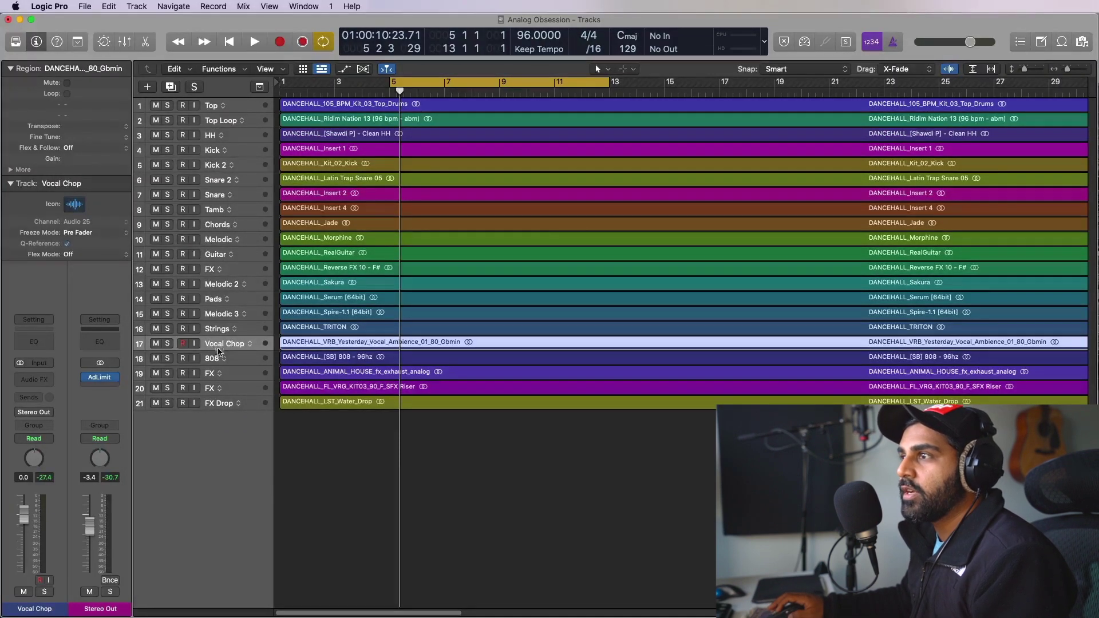
{"action": "left_click_drag", "start_coordinate": [213, 361], "coordinate": [224, 124]}
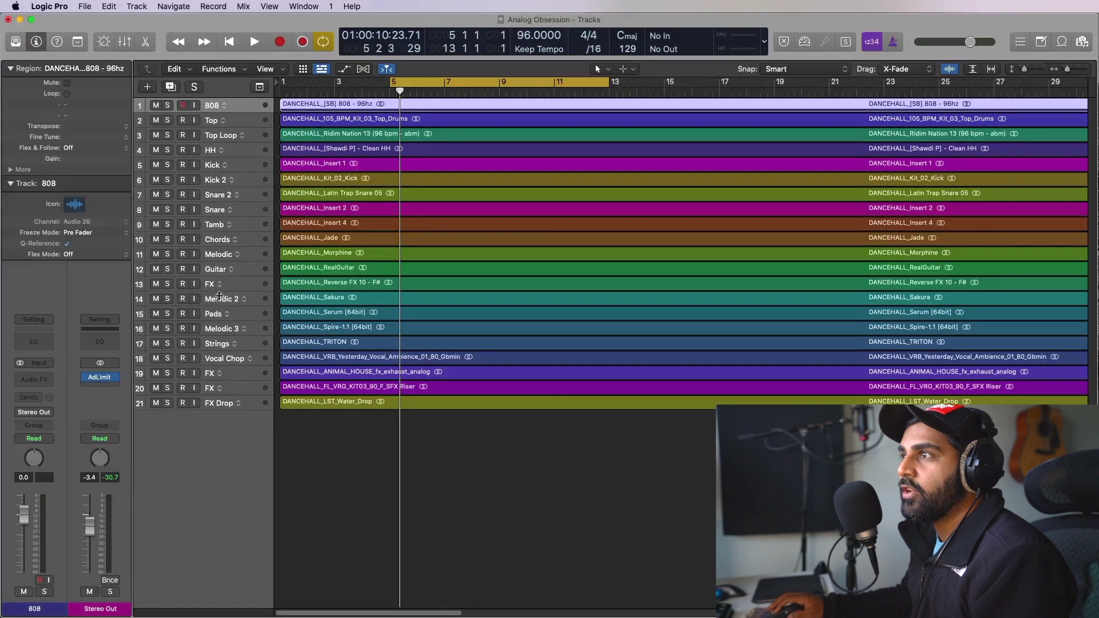
Move the Reverse FX track down to the bottom of the list.
{"action": "left_click", "coordinate": [221, 346]}
{"action": "left_click", "coordinate": [219, 361]}
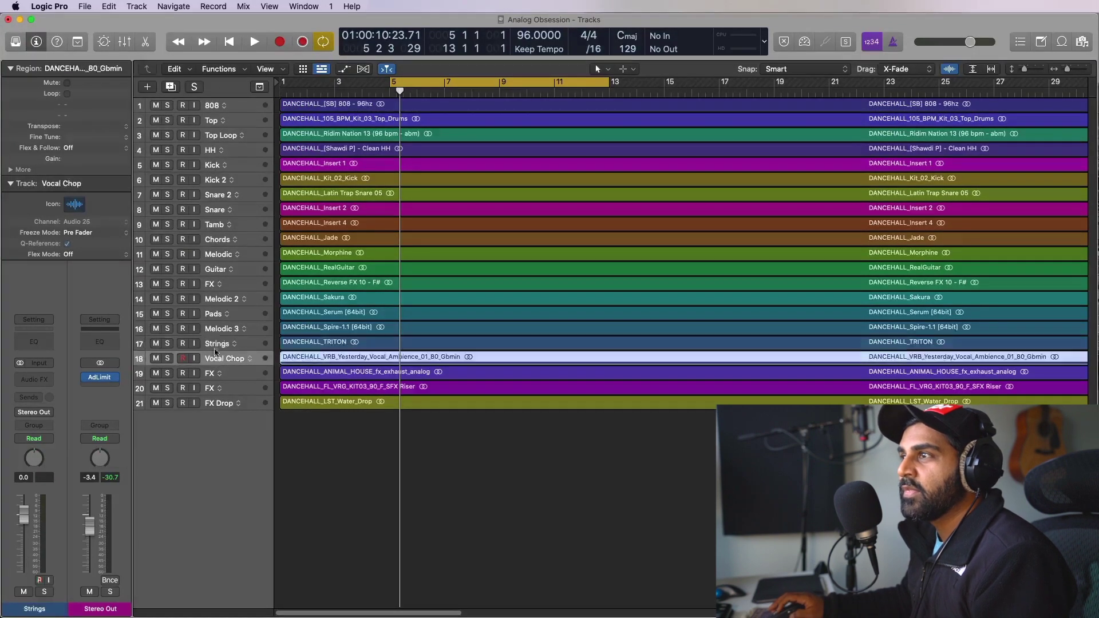
{"action": "left_click", "coordinate": [217, 329]}
{"action": "right_click", "coordinate": [218, 291]}
{"action": "left_click", "coordinate": [209, 287]}
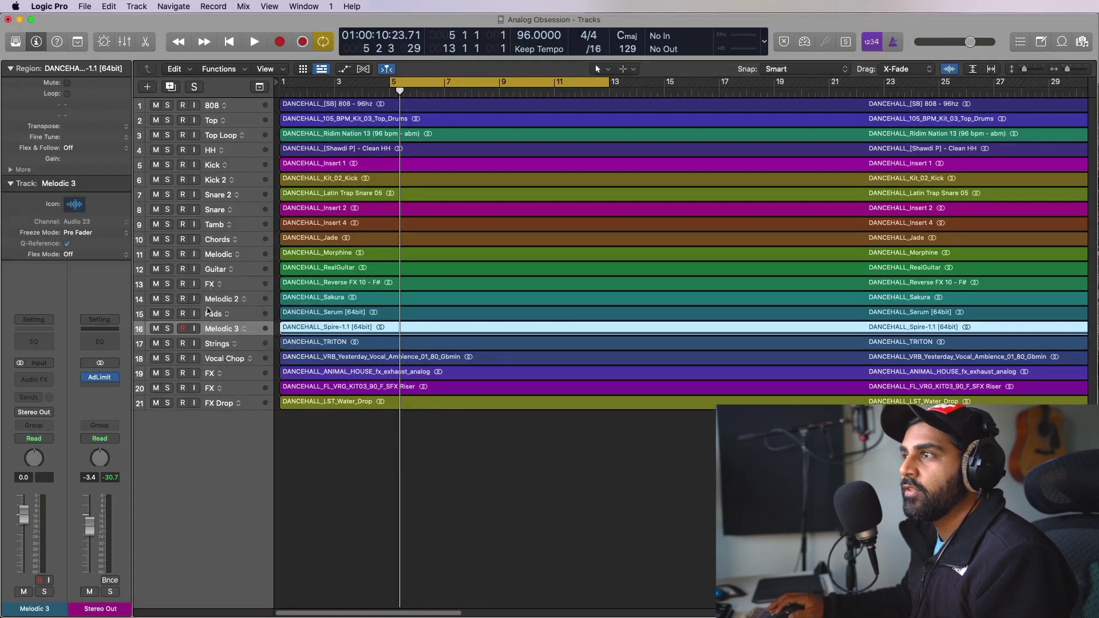
{"action": "left_click_drag", "start_coordinate": [210, 285], "coordinate": [217, 410]}
Select the tracks from 808 through Tamb together.
{"action": "left_click", "coordinate": [214, 269]}
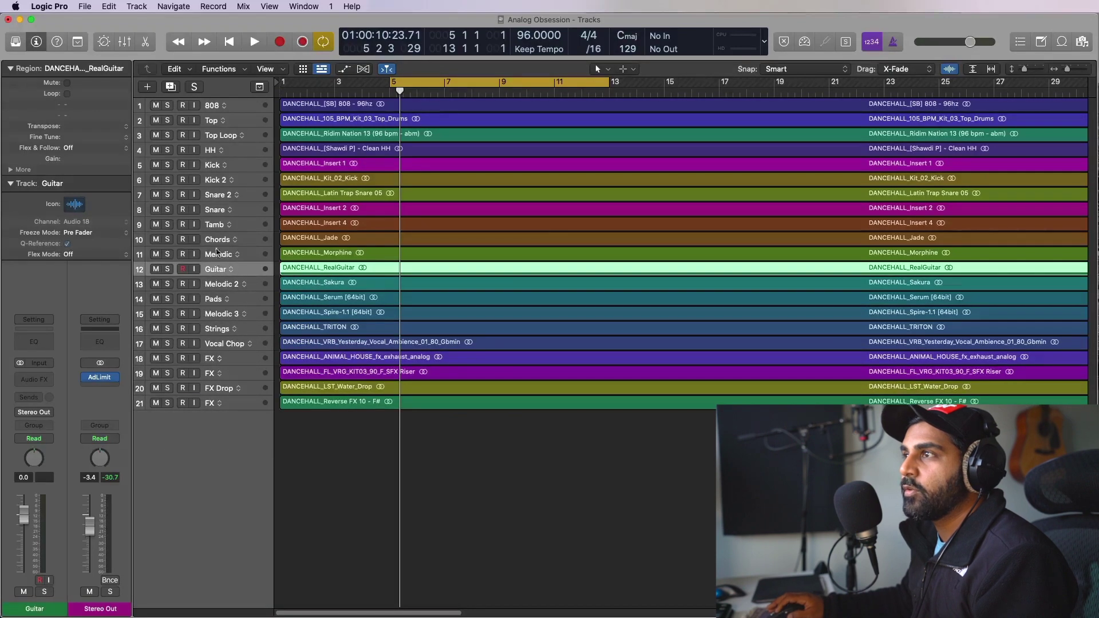
{"action": "left_click", "coordinate": [217, 254]}
{"action": "left_click", "coordinate": [217, 239]}
{"action": "left_click", "coordinate": [215, 224]}
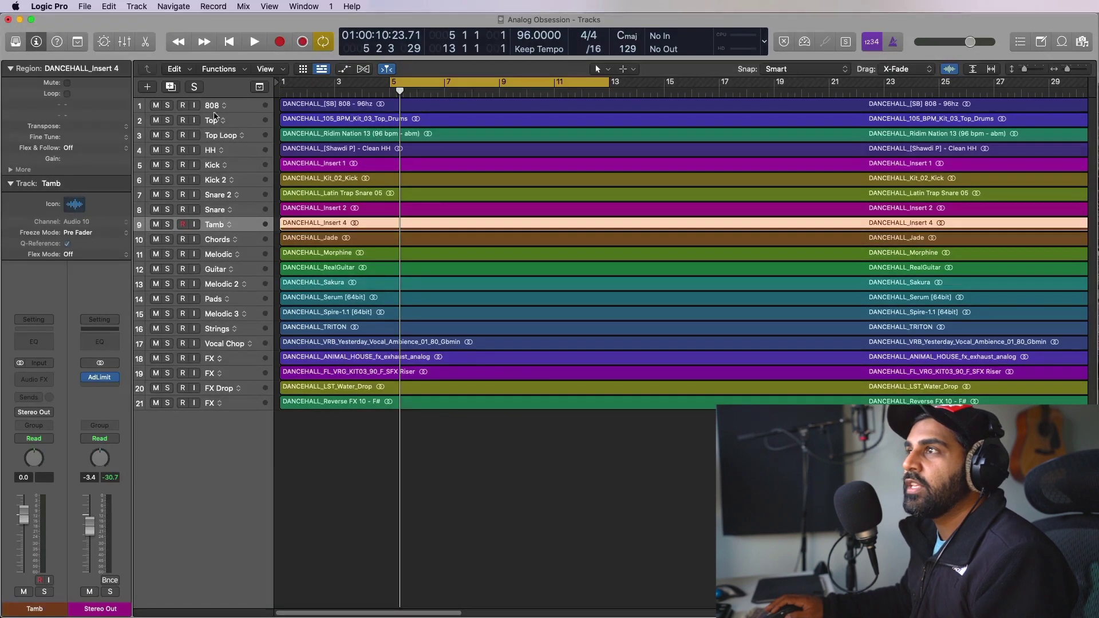
{"action": "left_click", "coordinate": [210, 110], "text": "shift"}
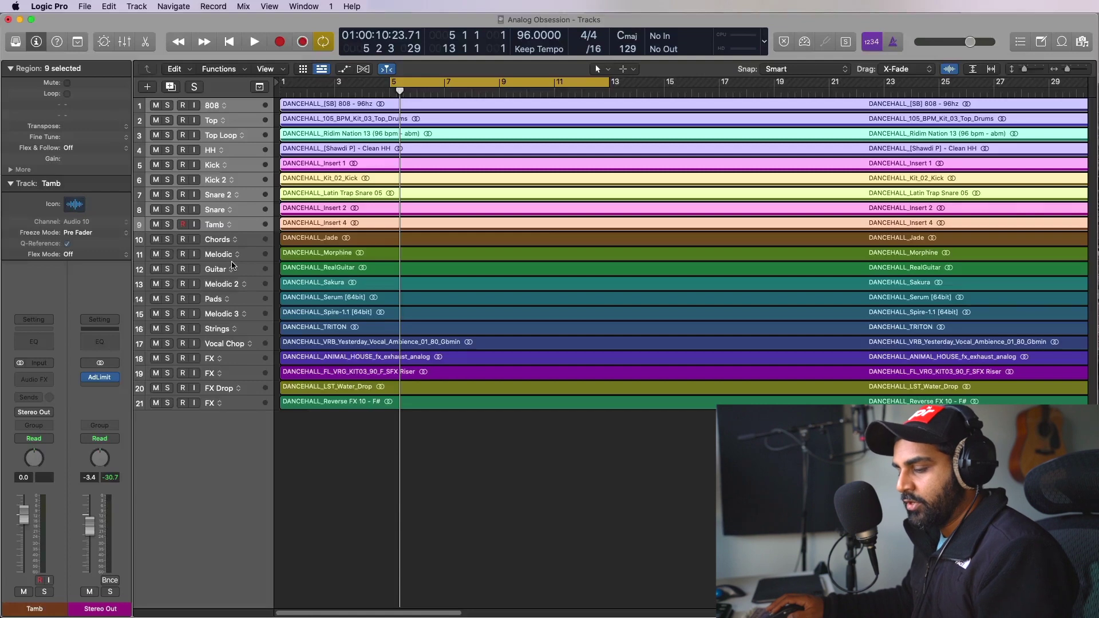
Pack the drum tracks into a summing stack named 'Drum', pull 808 out above it, and collapse it.
{"action": "key", "text": "super+shift+d"}
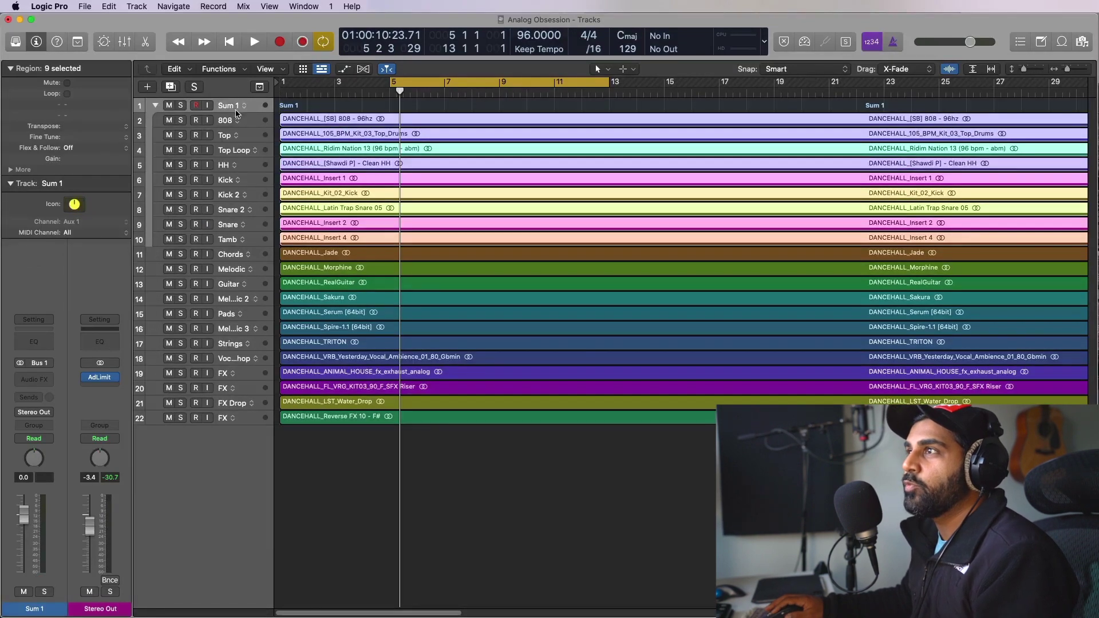
{"action": "double_click", "coordinate": [235, 108]}
{"action": "type", "text": "Drum"}
{"action": "key", "text": "Return"}
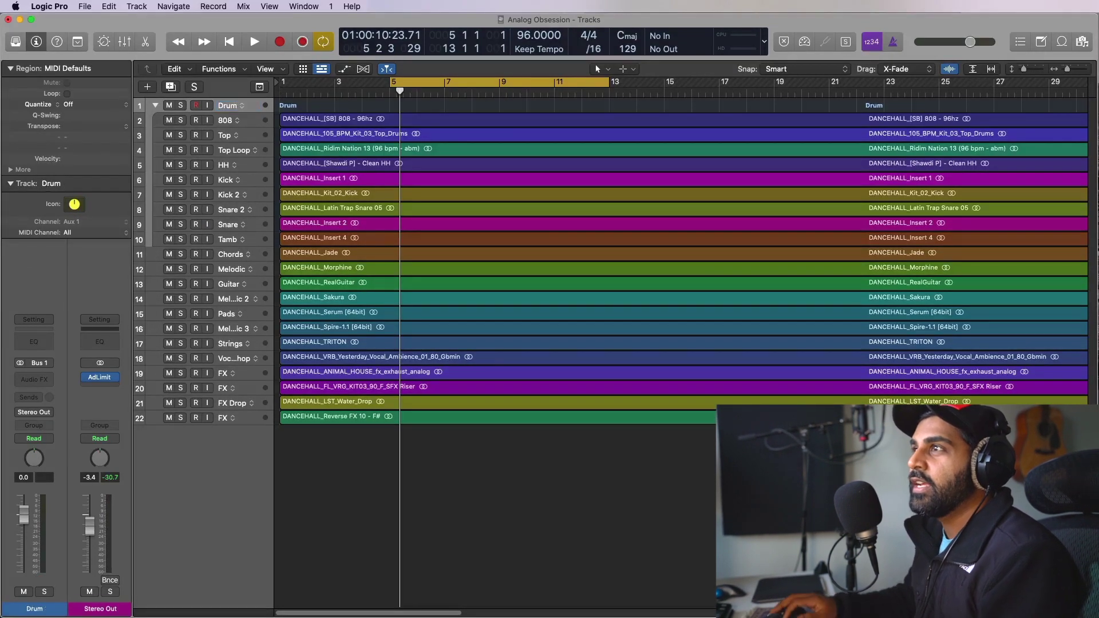
{"action": "left_click_drag", "start_coordinate": [224, 122], "coordinate": [225, 106]}
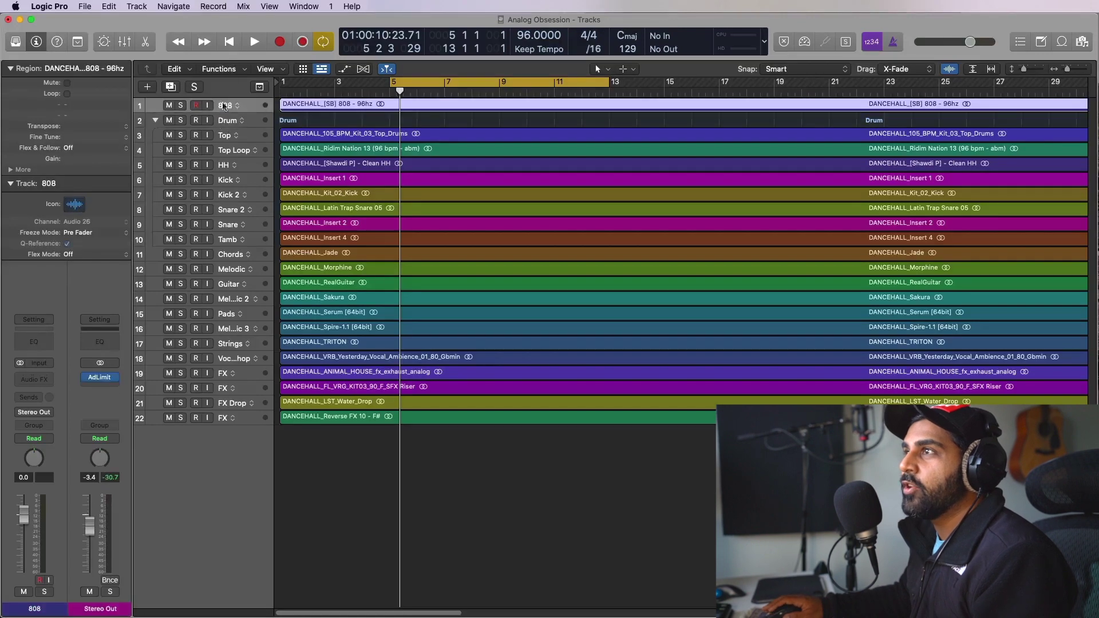
{"action": "left_click", "coordinate": [155, 120]}
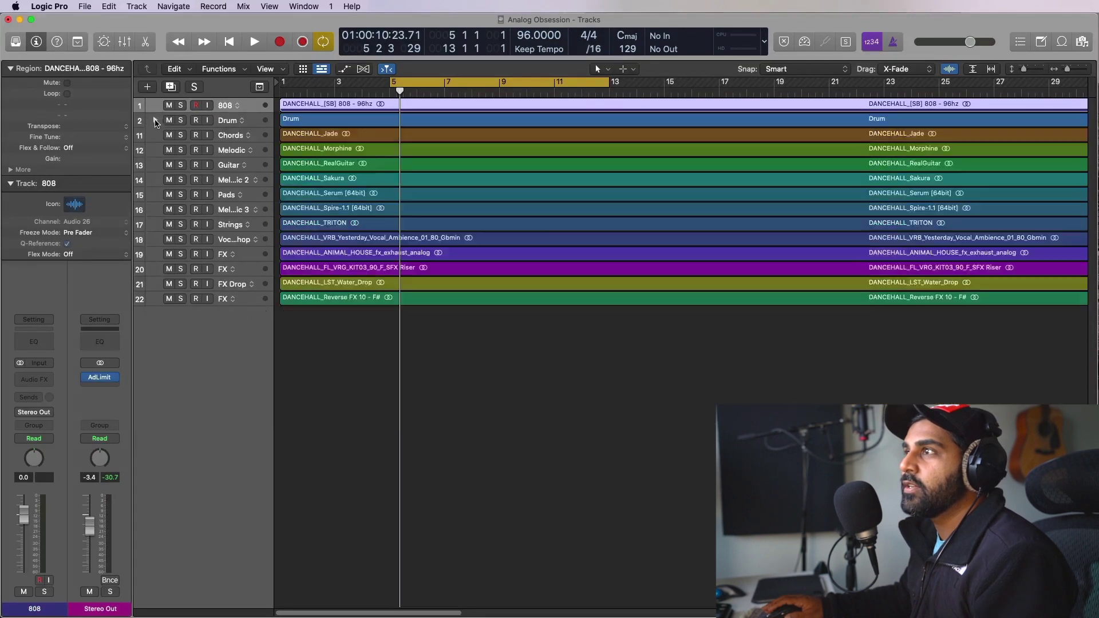
Widen the track headers and pack Chords through Vocal Chop into a second summing stack.
{"action": "left_click", "coordinate": [231, 126]}
{"action": "left_click", "coordinate": [224, 136]}
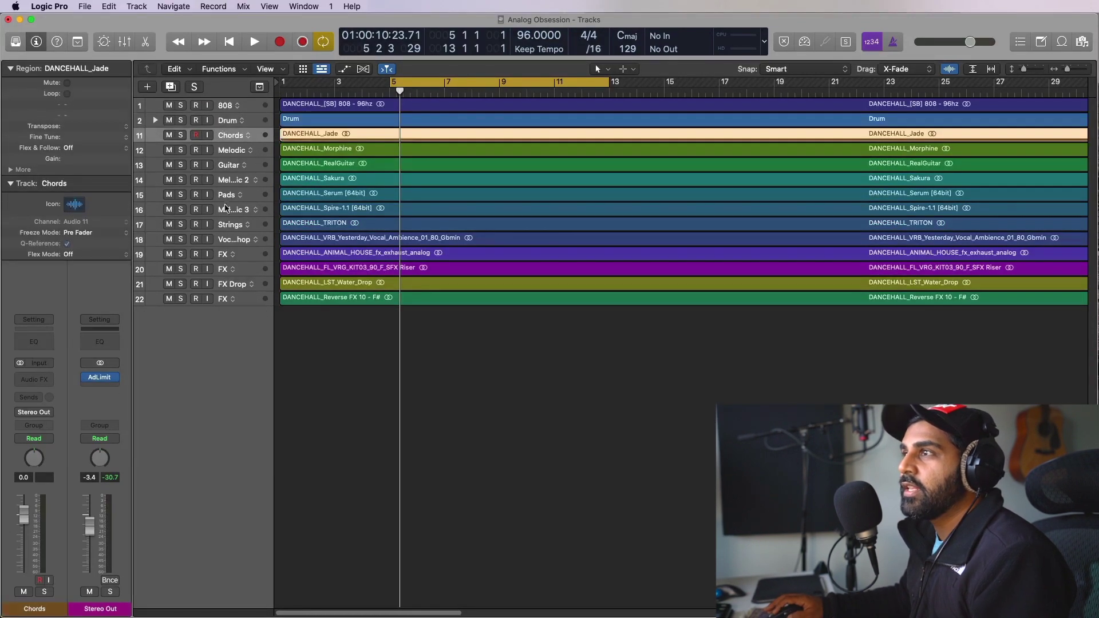
{"action": "left_click_drag", "start_coordinate": [274, 227], "coordinate": [299, 229]}
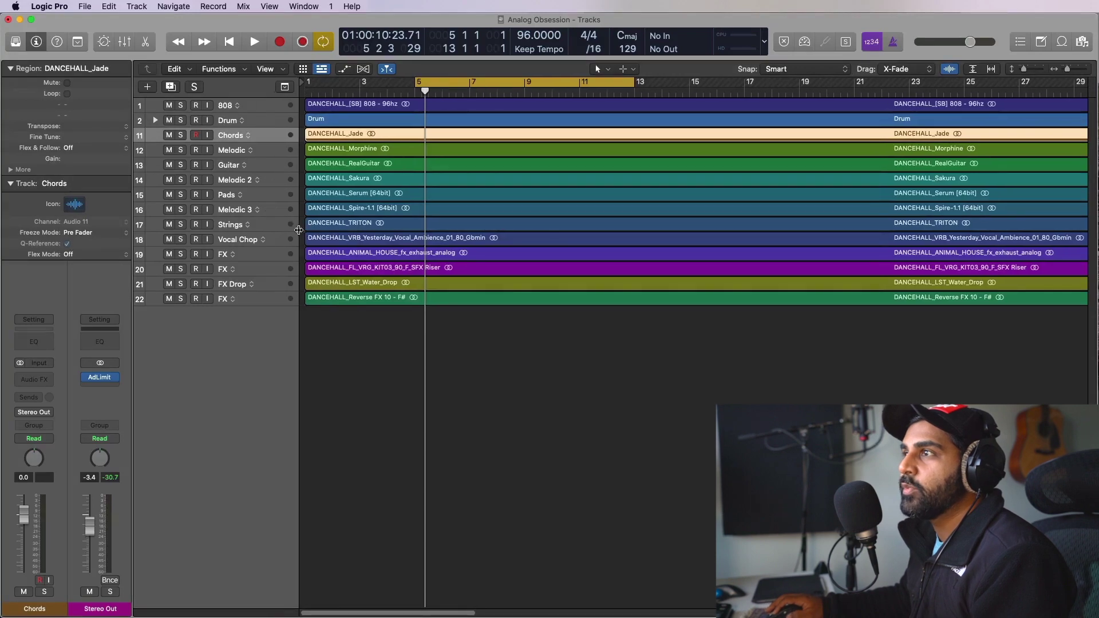
{"action": "left_click", "coordinate": [233, 241], "text": "shift"}
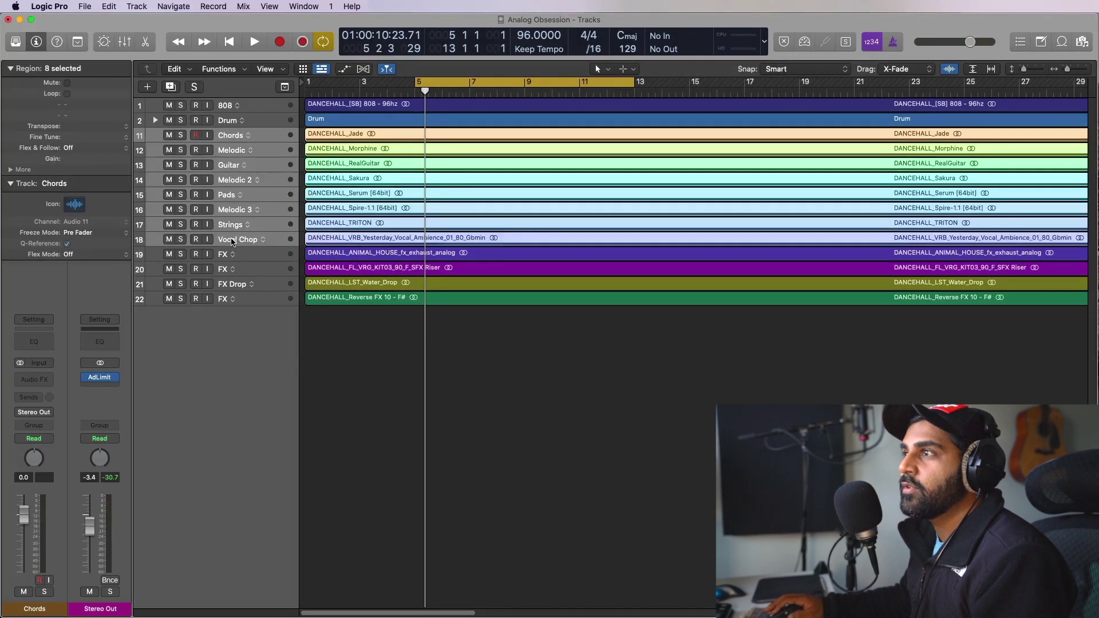
{"action": "key", "text": "super+shift+d"}
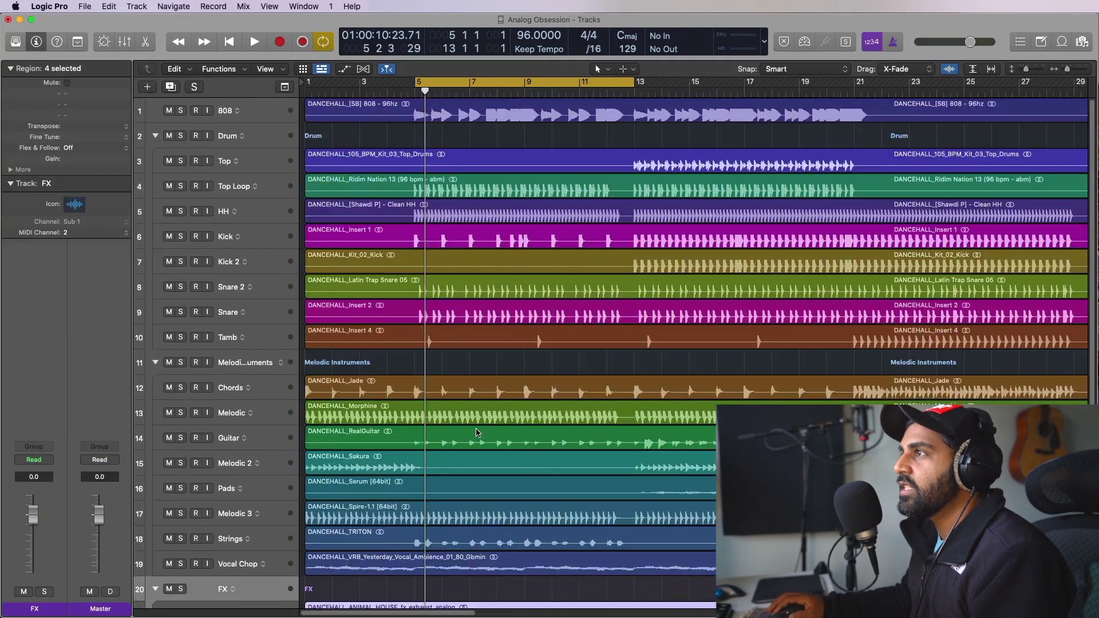
Scroll through the track list and start playback of the arrangement.
{"action": "scroll", "coordinate": [479, 429], "scroll_direction": "down", "scroll_amount": 5}
{"action": "scroll", "coordinate": [481, 424], "scroll_direction": "up", "scroll_amount": 3}
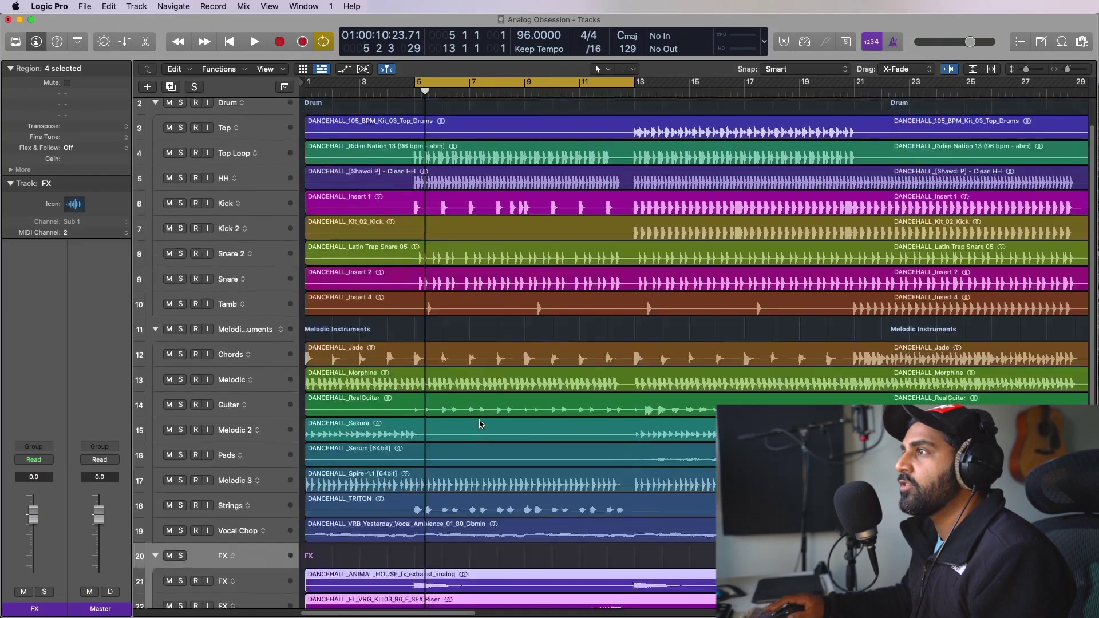
{"action": "scroll", "coordinate": [462, 144], "scroll_direction": "up", "scroll_amount": 2}
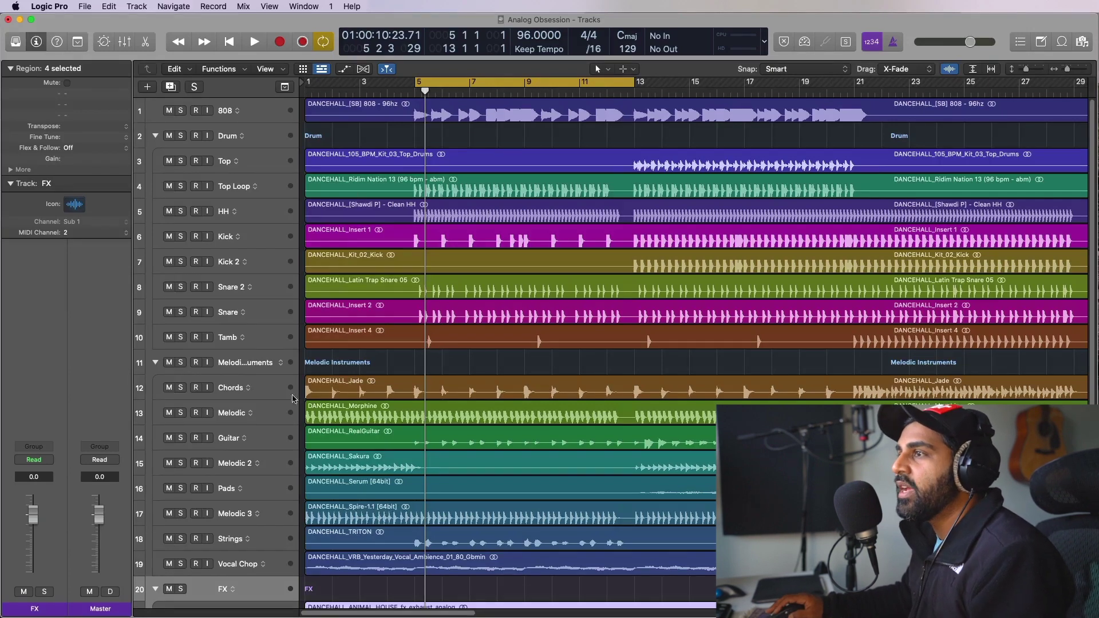
{"action": "scroll", "coordinate": [440, 440], "scroll_direction": "down", "scroll_amount": 6}
{"action": "key", "text": "space"}
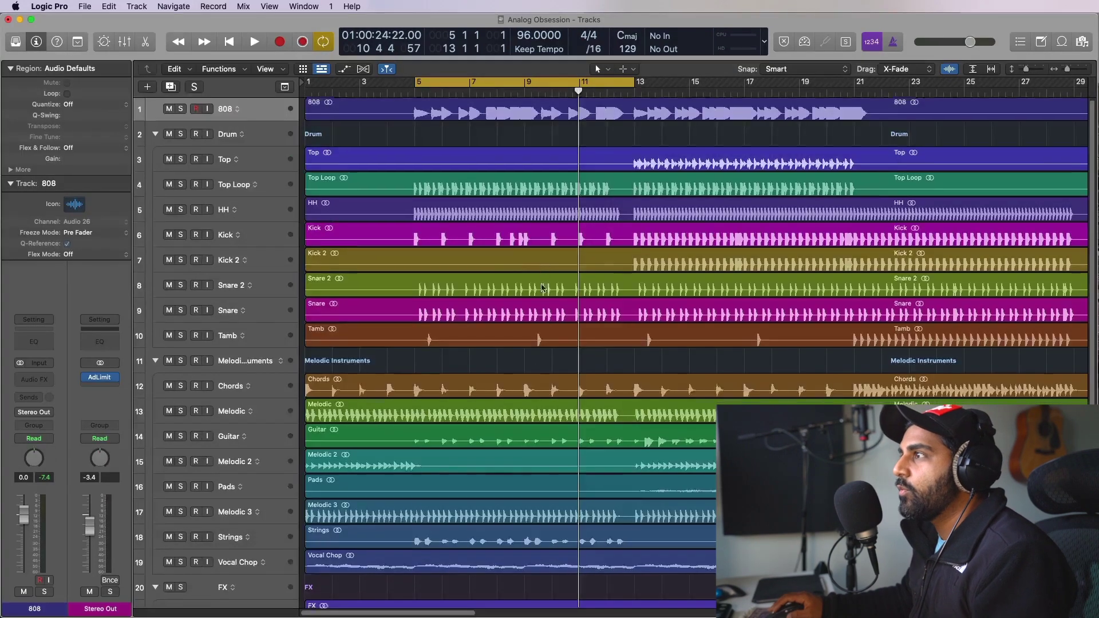
Fit all 24 tracks in view, select the Drum track and bring up the Mixer.
{"action": "scroll", "coordinate": [543, 288], "scroll_direction": "down", "scroll_amount": 5}
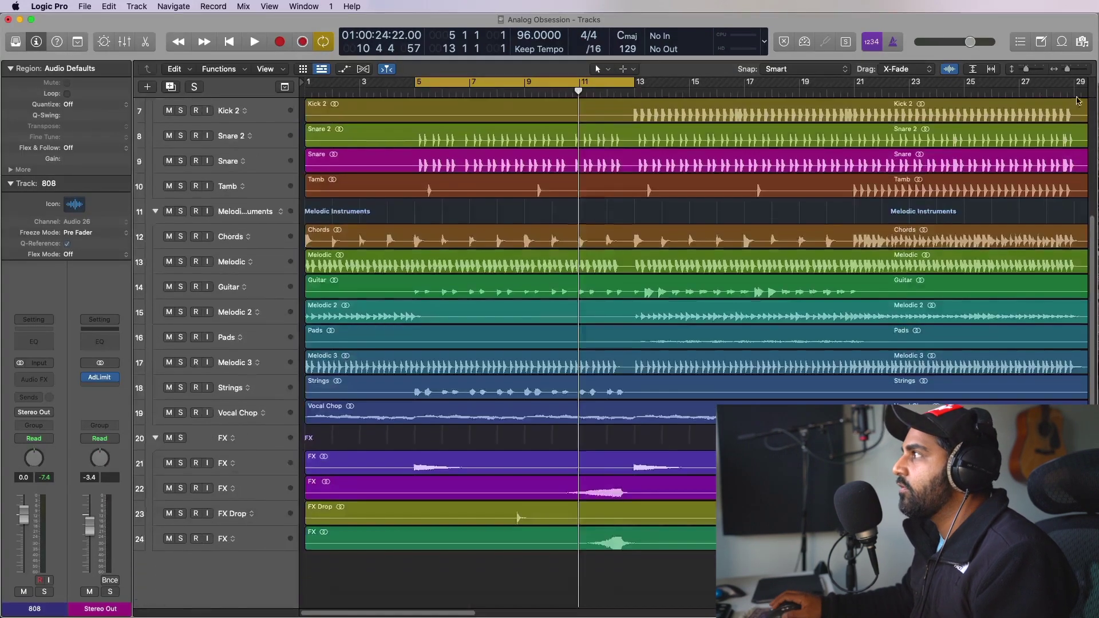
{"action": "left_click", "coordinate": [1025, 69]}
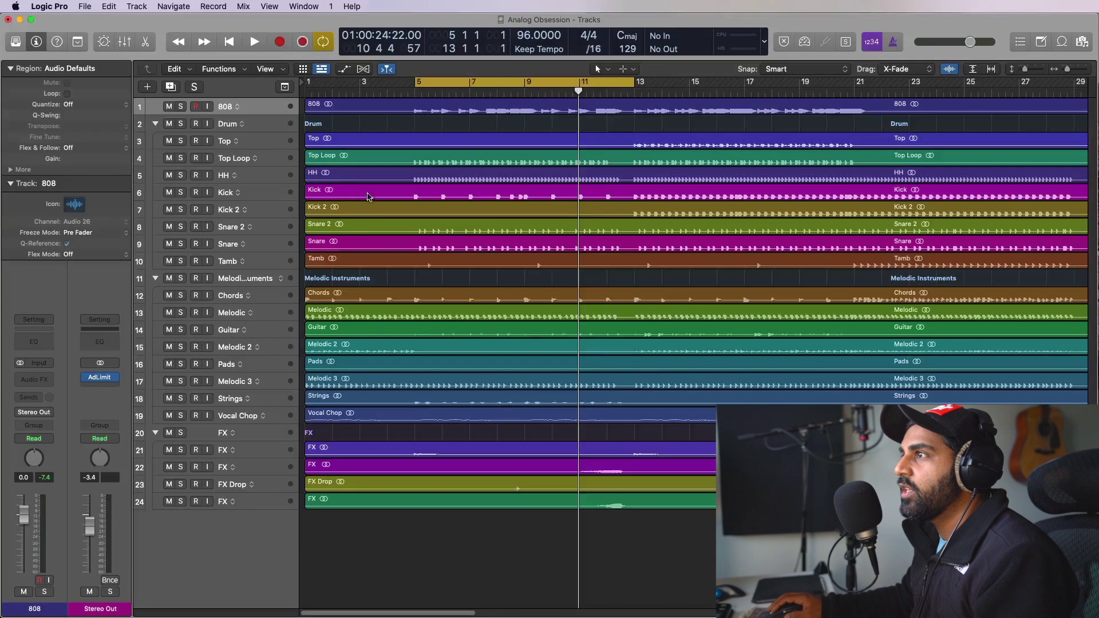
{"action": "right_click", "coordinate": [240, 128]}
{"action": "left_click", "coordinate": [228, 125]}
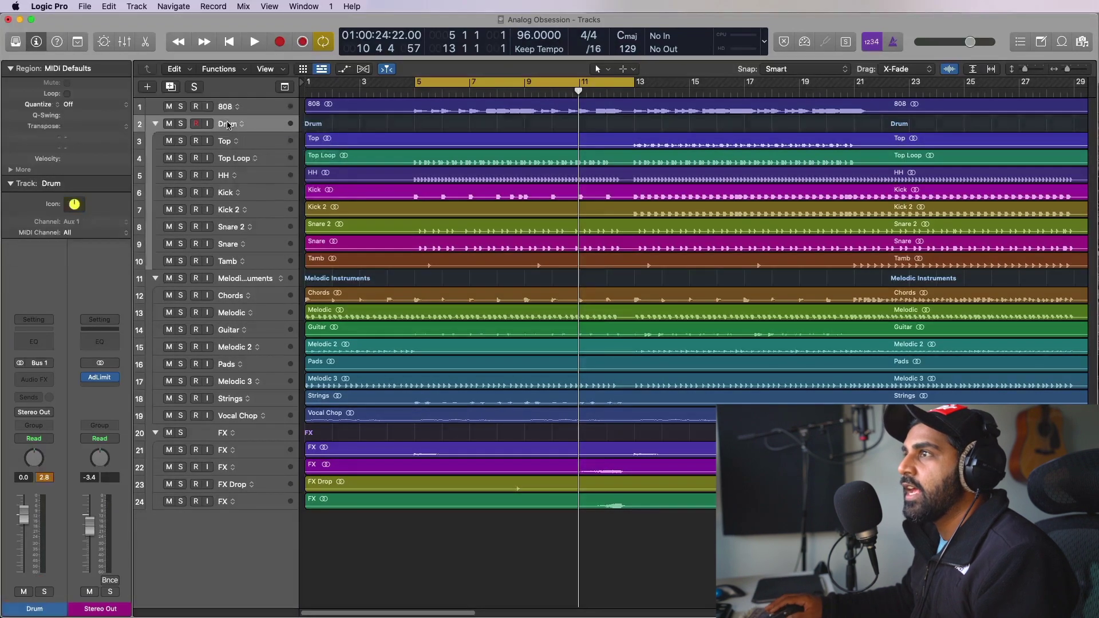
{"action": "key", "text": "x"}
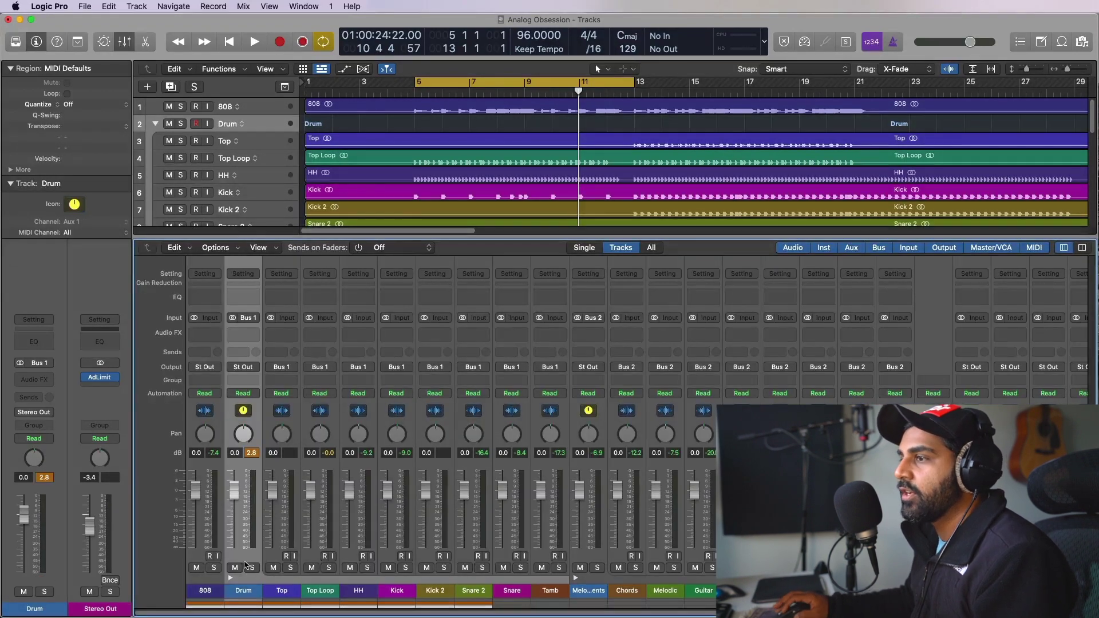
Collapse the Drum, Melodic Instruments and FX track stacks in the Mixer.
{"action": "left_click", "coordinate": [230, 578]}
{"action": "left_click", "coordinate": [268, 578]}
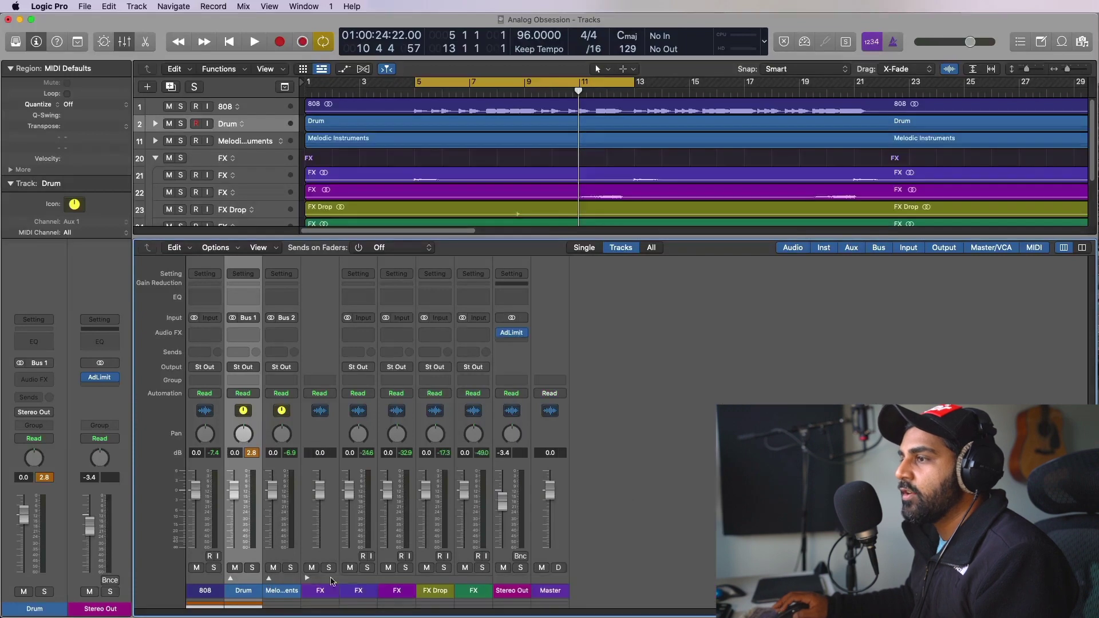
{"action": "left_click", "coordinate": [308, 579]}
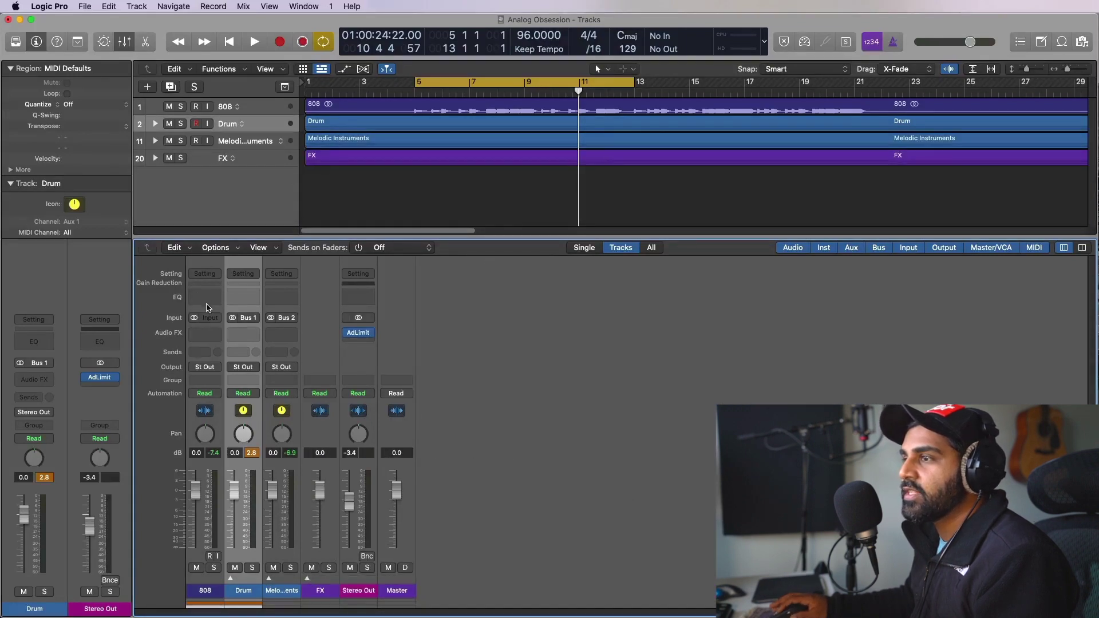
Insert Channel EQ on the Drum and Melodic Instruments buses and reopen the Mixer.
{"action": "left_click", "coordinate": [260, 299]}
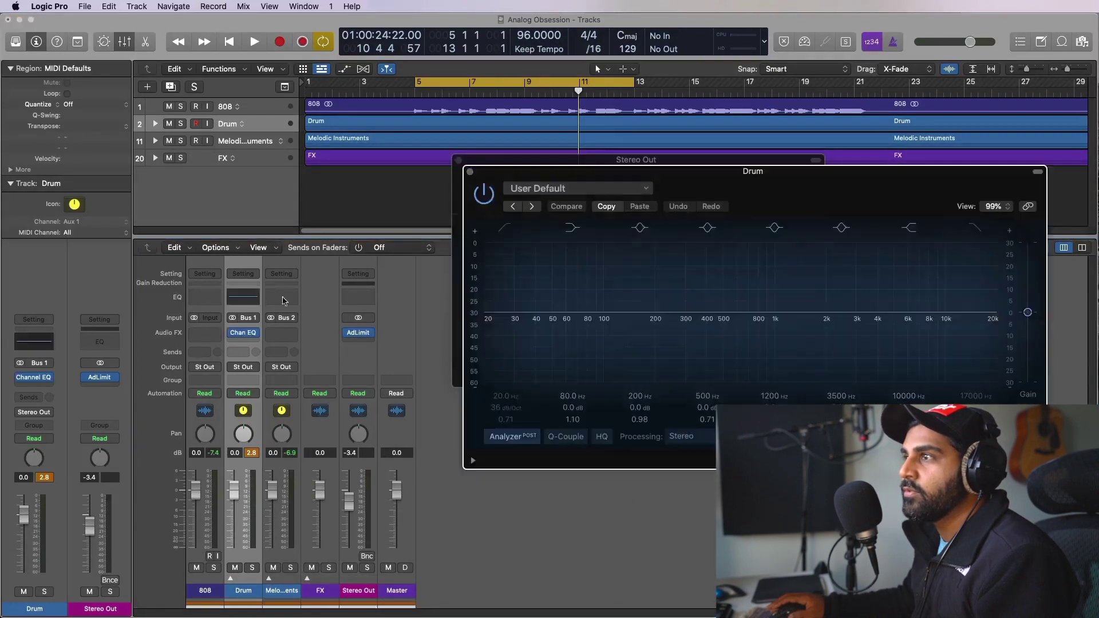
{"action": "left_click", "coordinate": [275, 300]}
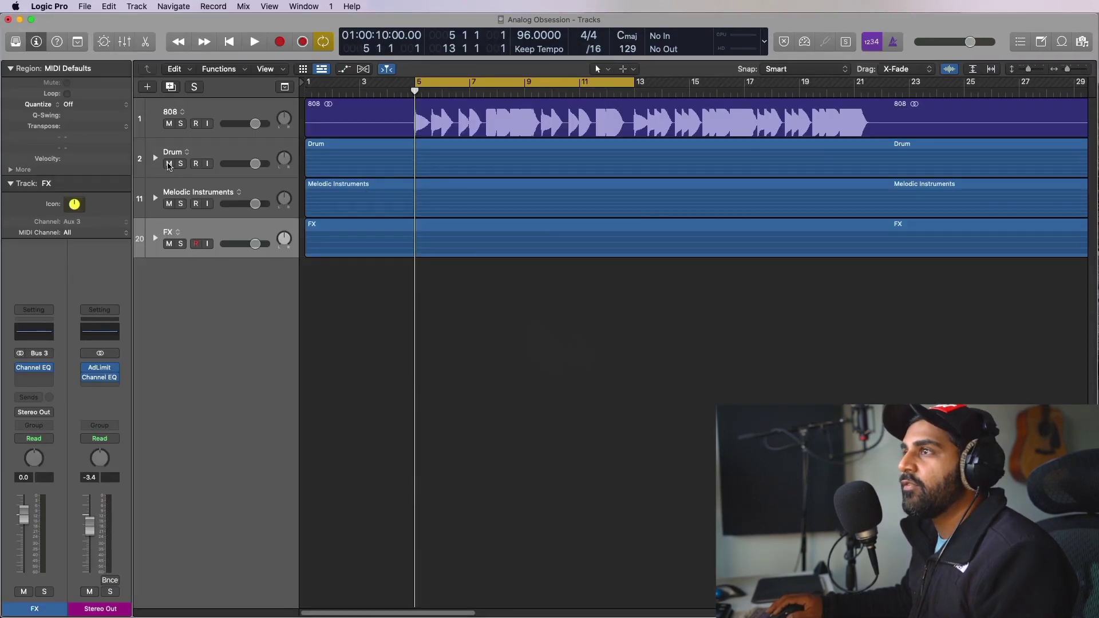
{"action": "left_click", "coordinate": [155, 158]}
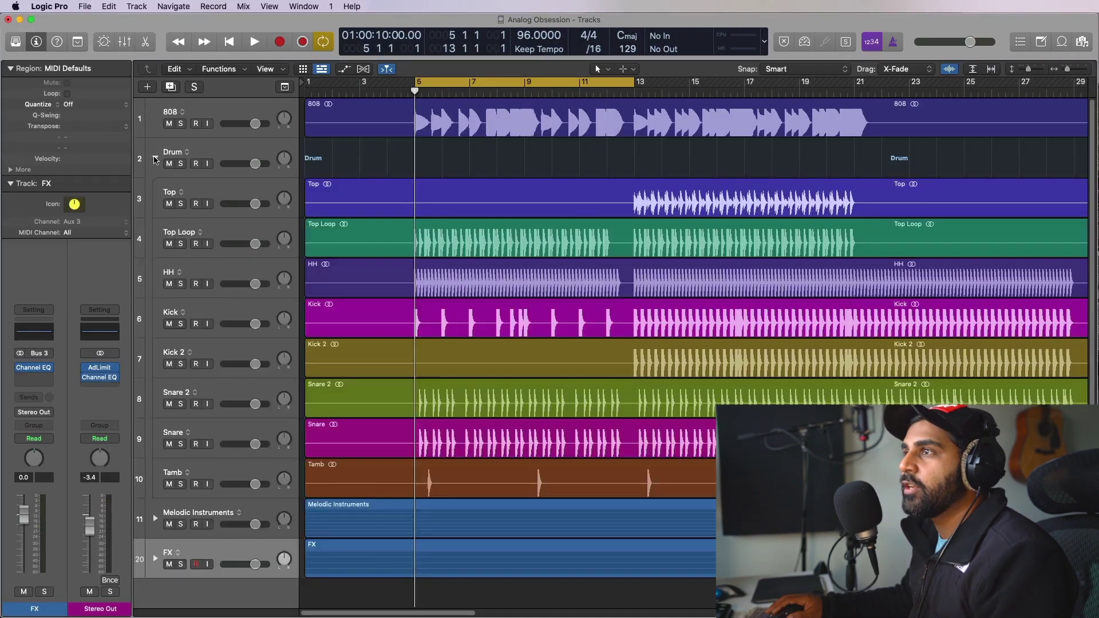
{"action": "left_click", "coordinate": [154, 157]}
{"action": "key", "text": "x"}
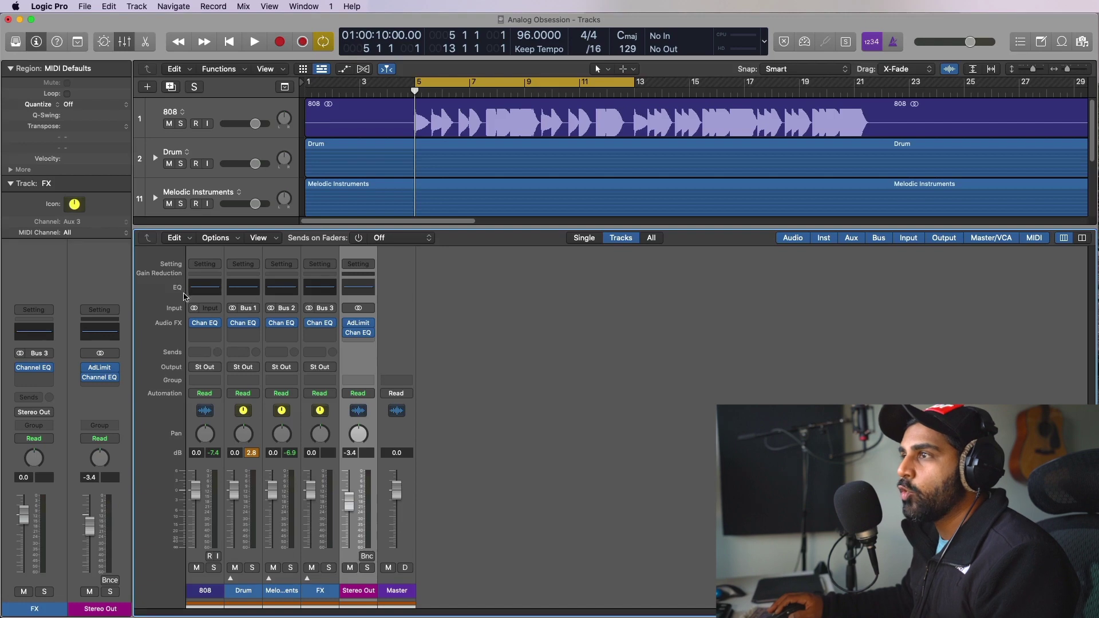
Open the 808, Drum and Melodic Instruments EQs, then close the Melodic and 808 windows.
{"action": "left_click", "coordinate": [213, 292]}
{"action": "left_click", "coordinate": [251, 289]}
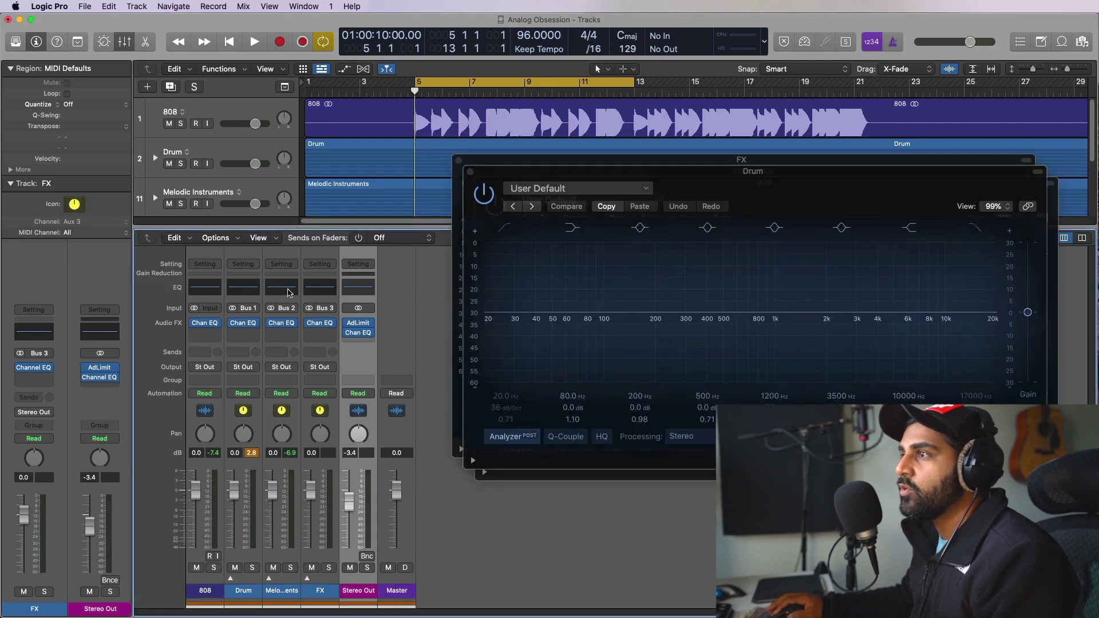
{"action": "left_click", "coordinate": [282, 289]}
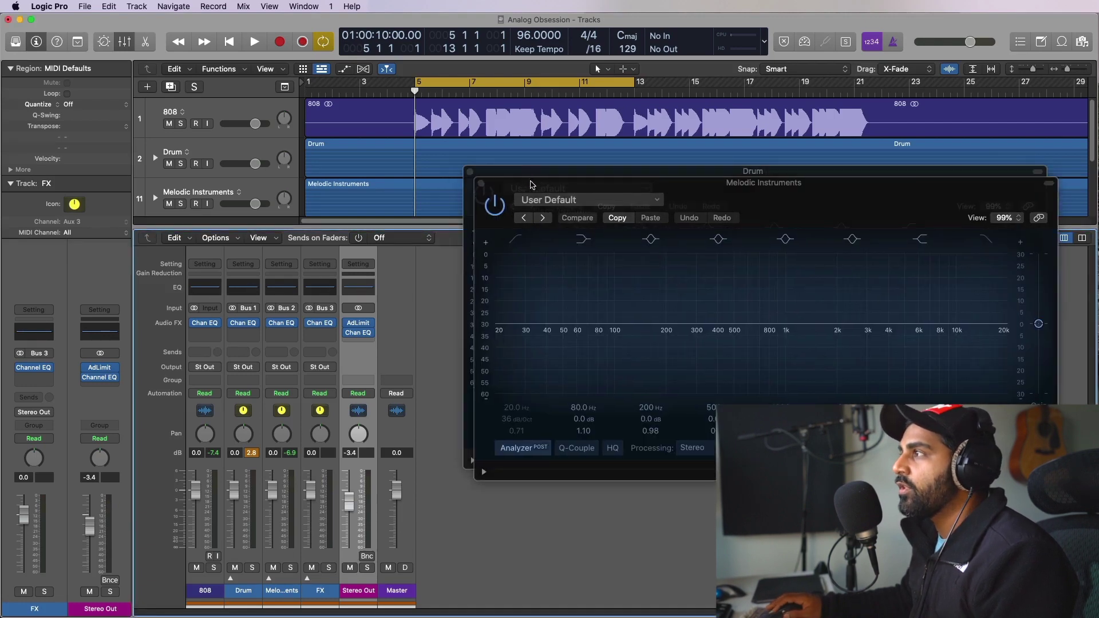
{"action": "left_click_drag", "start_coordinate": [484, 182], "coordinate": [285, 224]}
{"action": "left_click", "coordinate": [283, 223]}
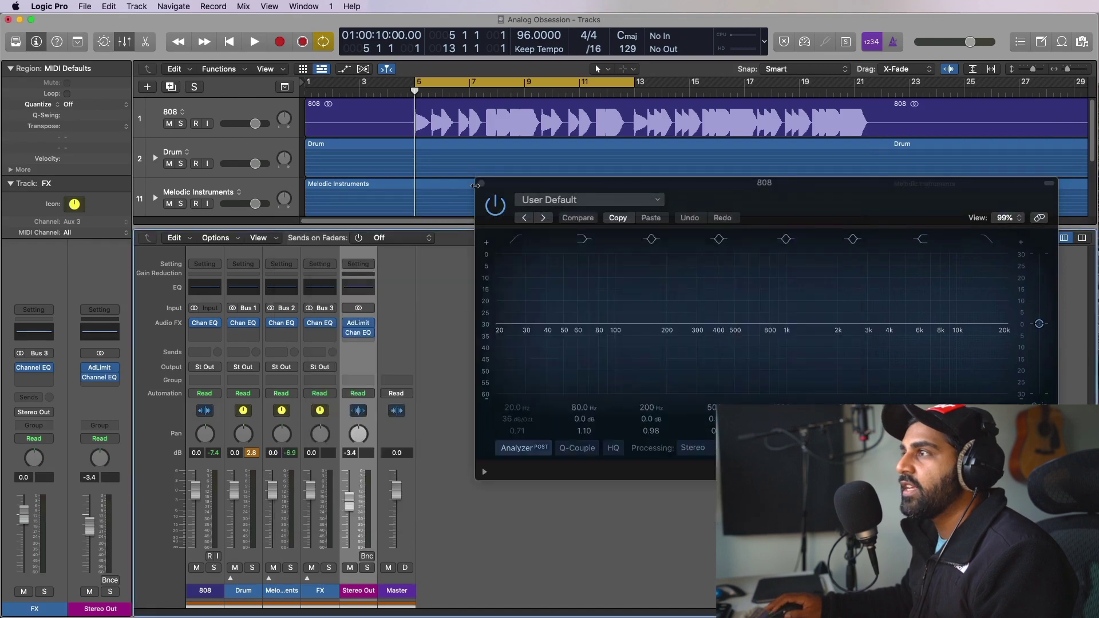
{"action": "left_click", "coordinate": [483, 184]}
{"action": "left_click", "coordinate": [212, 144]}
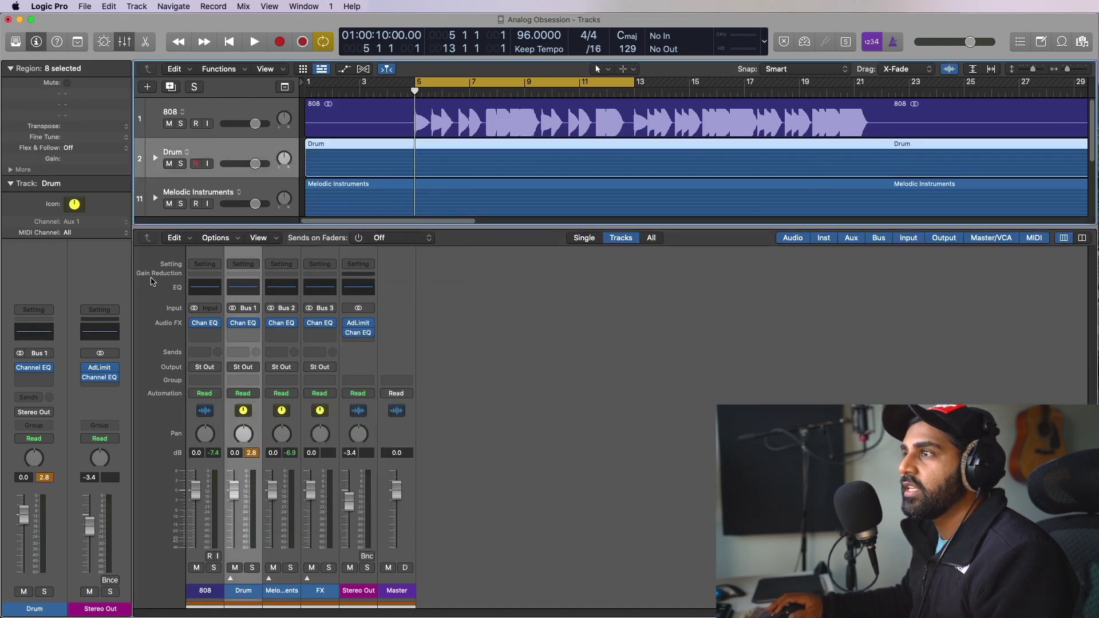
Solo the Drum bus, audition it during playback, and open its Channel EQ.
{"action": "key", "text": "s"}
{"action": "key", "text": "space"}
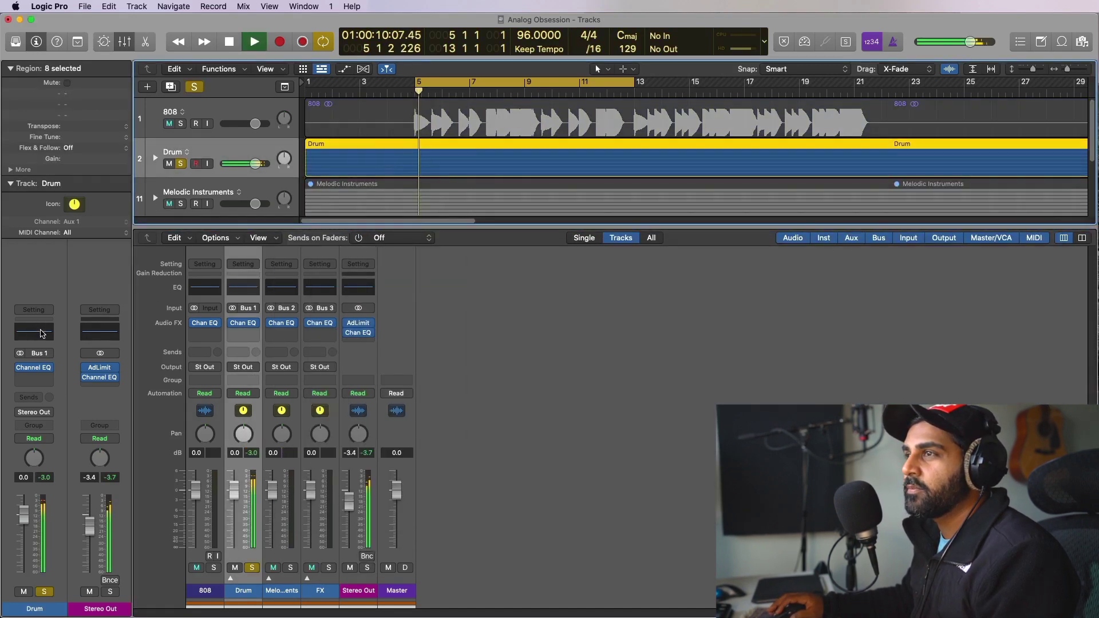
{"action": "left_click", "coordinate": [243, 323]}
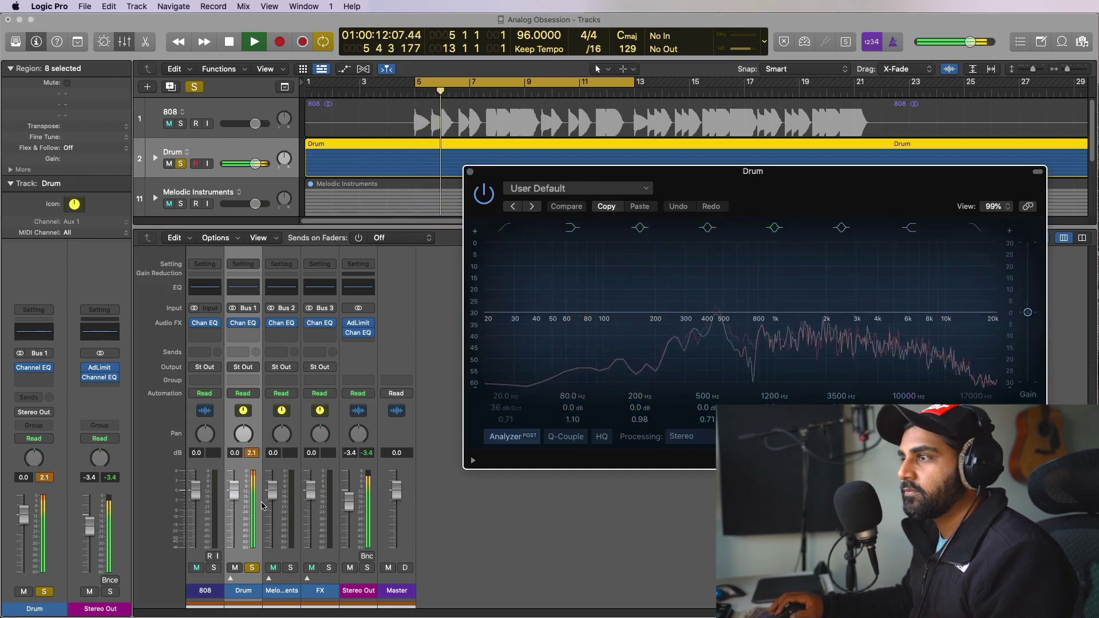
{"action": "left_click", "coordinate": [375, 478]}
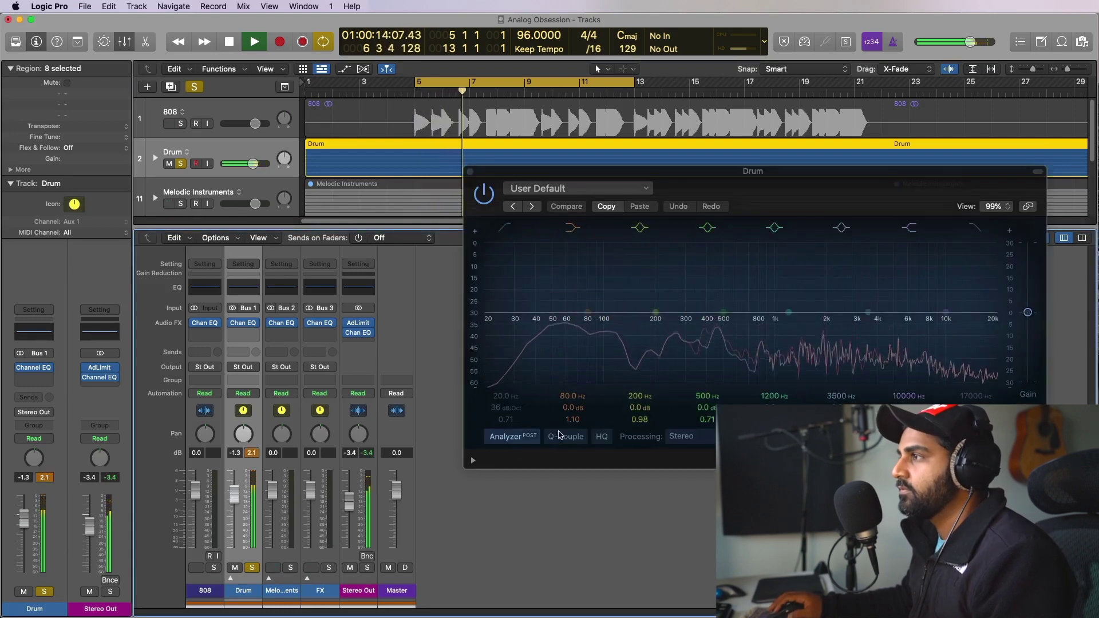
{"action": "key", "text": "space"}
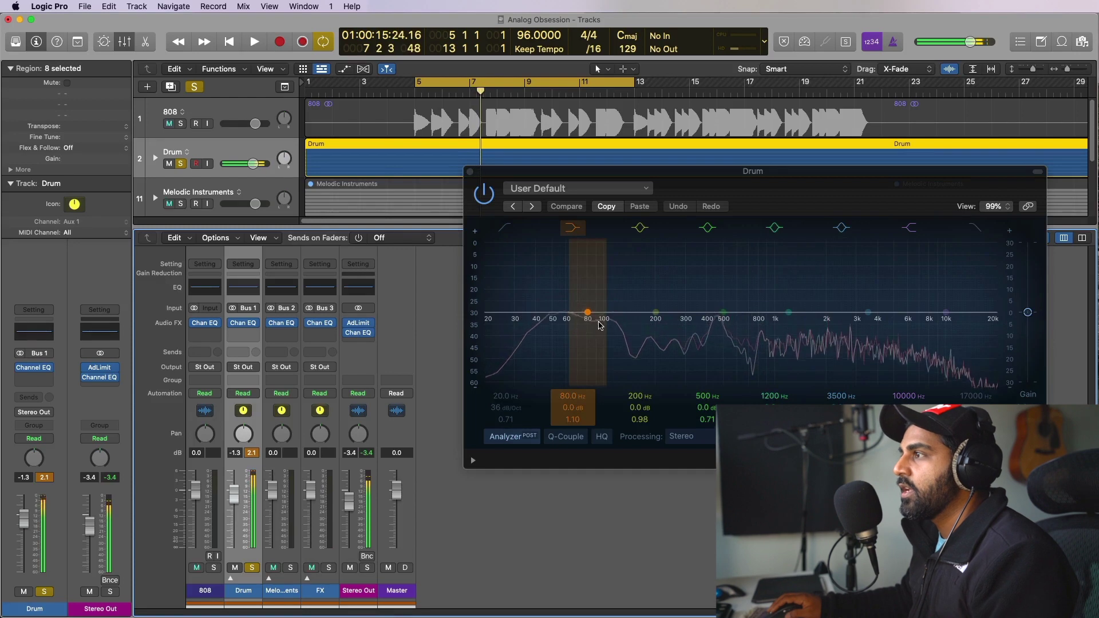
Set the drum low shelf to 41 Hz and a Q 2.10 cut at 49 Hz, -3.2 dB.
{"action": "left_click_drag", "start_coordinate": [588, 314], "coordinate": [538, 315]}
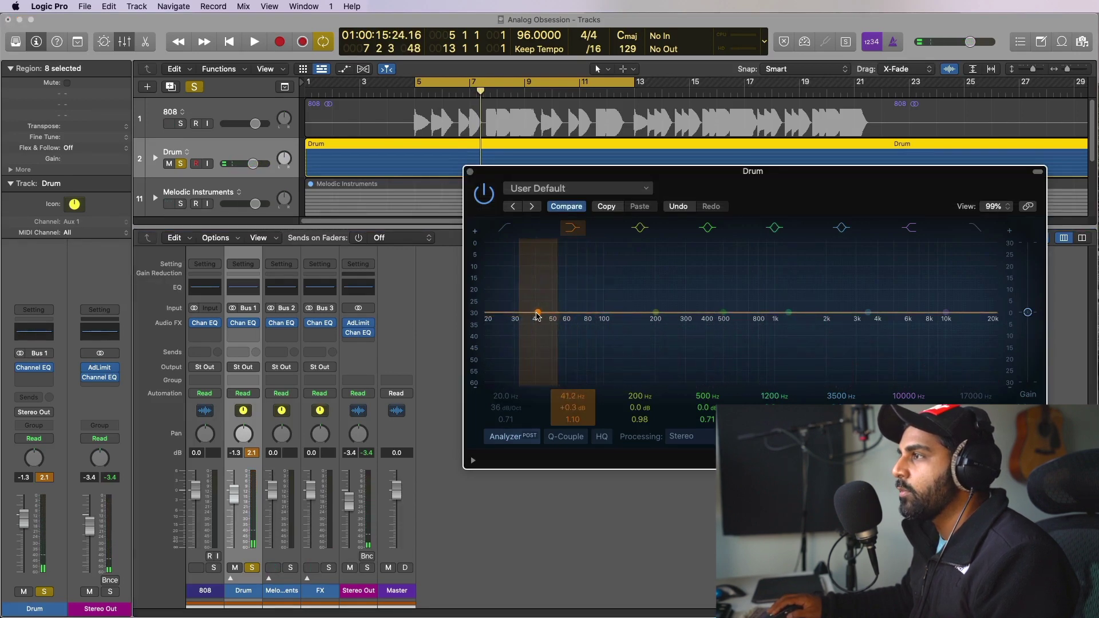
{"action": "left_click_drag", "start_coordinate": [655, 313], "coordinate": [549, 328]}
{"action": "left_click_drag", "start_coordinate": [636, 424], "coordinate": [636, 407]}
{"action": "left_click_drag", "start_coordinate": [548, 325], "coordinate": [552, 321]}
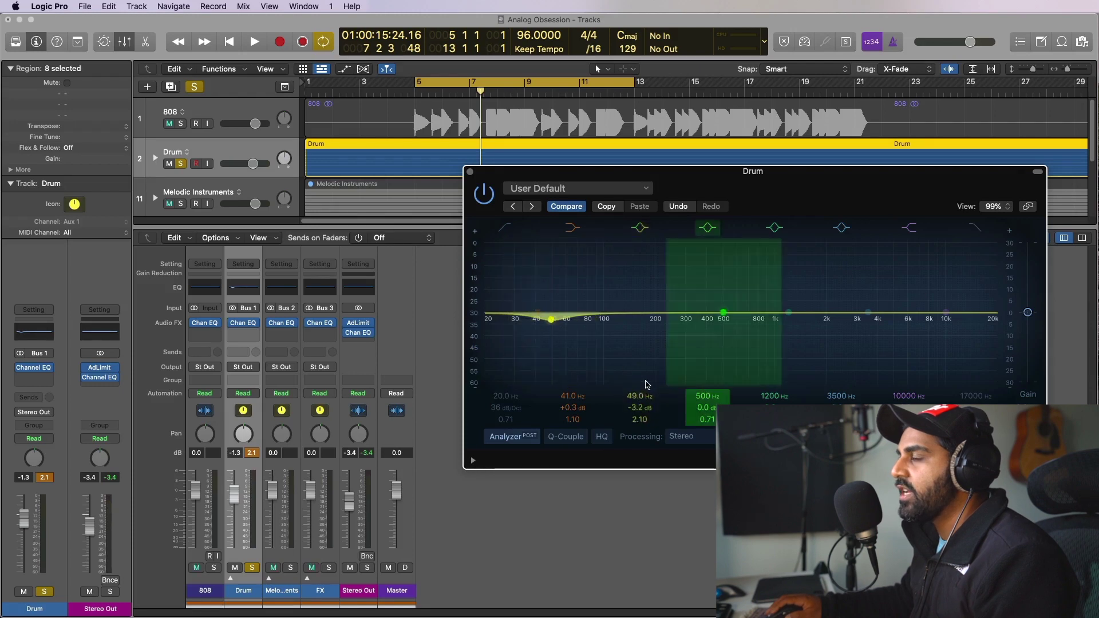
{"action": "left_click", "coordinate": [180, 125]}
Open the 808 Channel EQ below the Drum EQ and start playback.
{"action": "left_click", "coordinate": [172, 134]}
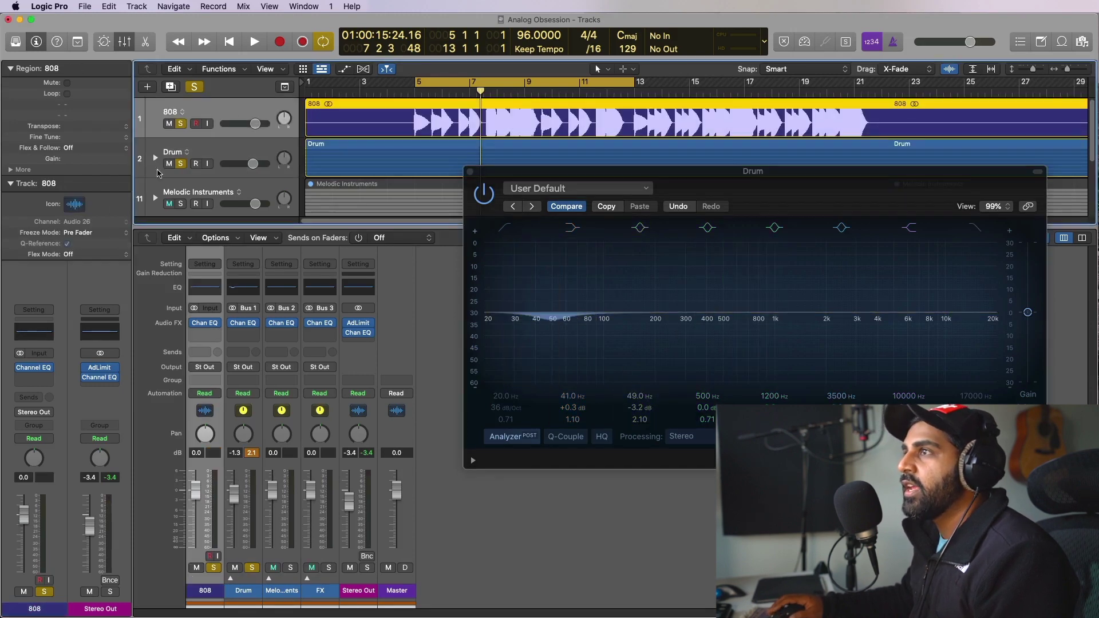
{"action": "left_click", "coordinate": [43, 334]}
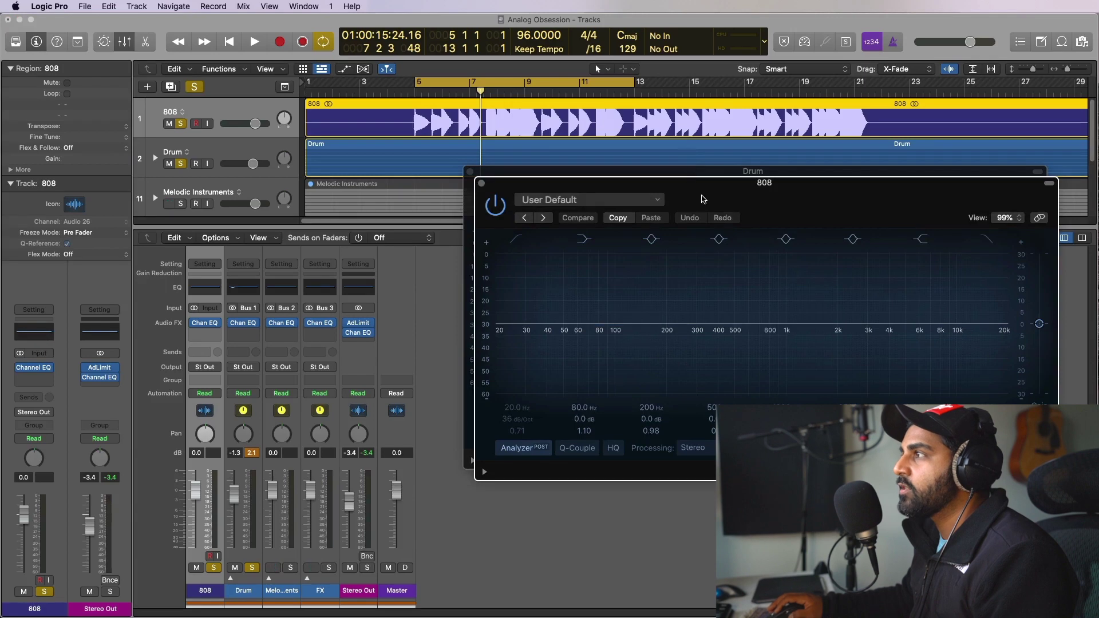
{"action": "left_click_drag", "start_coordinate": [704, 198], "coordinate": [486, 384]}
{"action": "left_click_drag", "start_coordinate": [753, 171], "coordinate": [660, 33]}
{"action": "left_click_drag", "start_coordinate": [538, 366], "coordinate": [648, 286]}
{"action": "key", "text": "space"}
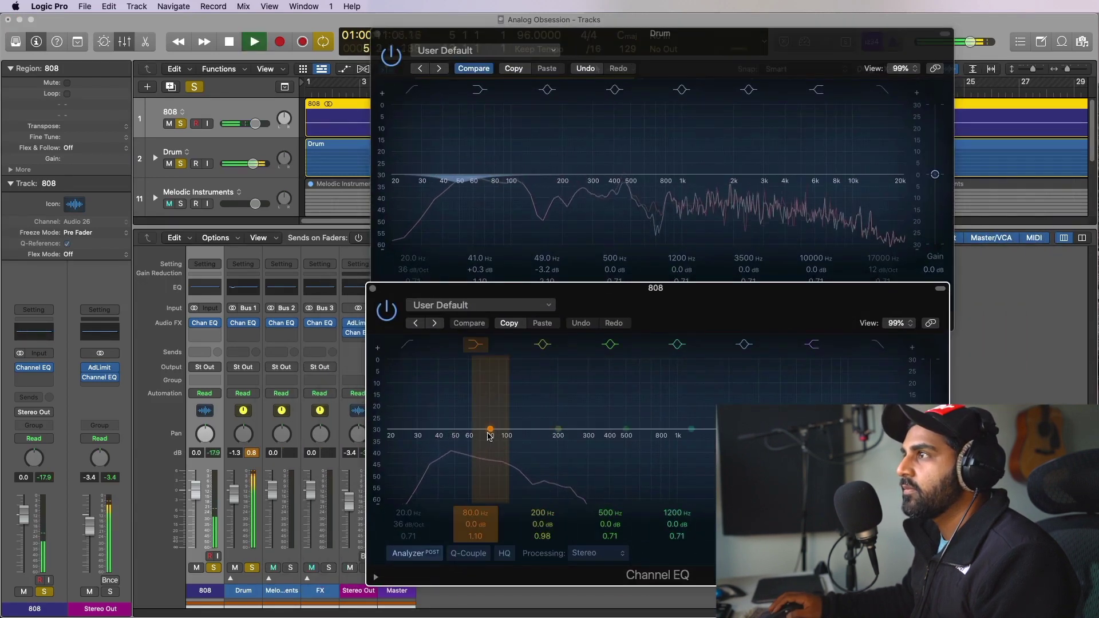
Move the 808 low band to 39.8 Hz and boost 2.2 dB at 73 Hz, comparing with drums.
{"action": "left_click_drag", "start_coordinate": [490, 429], "coordinate": [439, 430]}
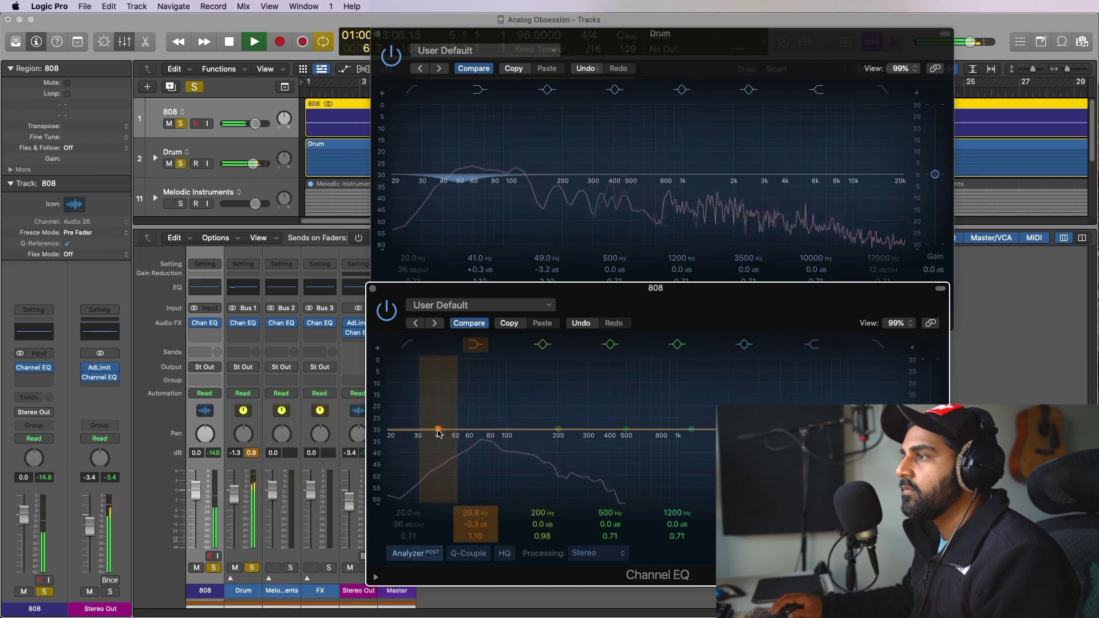
{"action": "left_click_drag", "start_coordinate": [558, 429], "coordinate": [487, 428]}
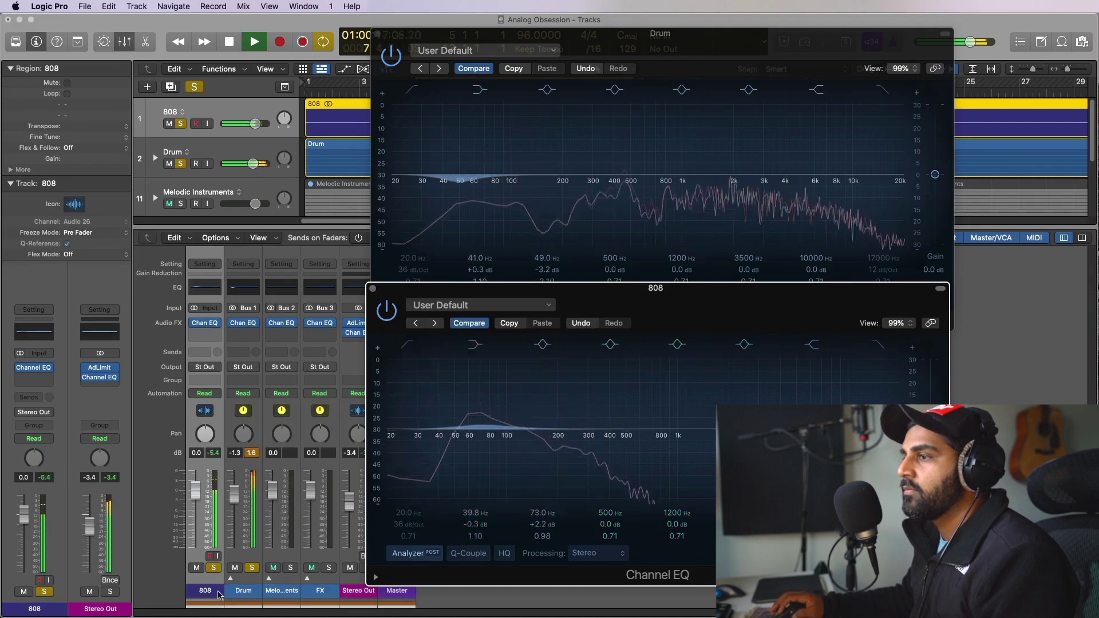
{"action": "left_click", "coordinate": [243, 590], "text": "shift"}
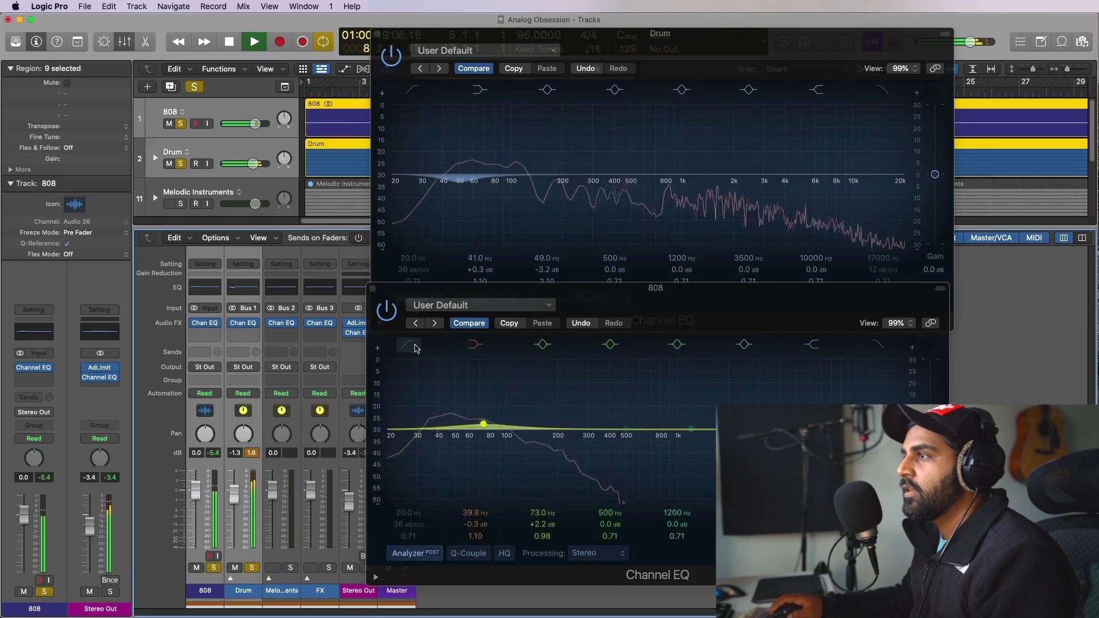
{"action": "key", "text": "space"}
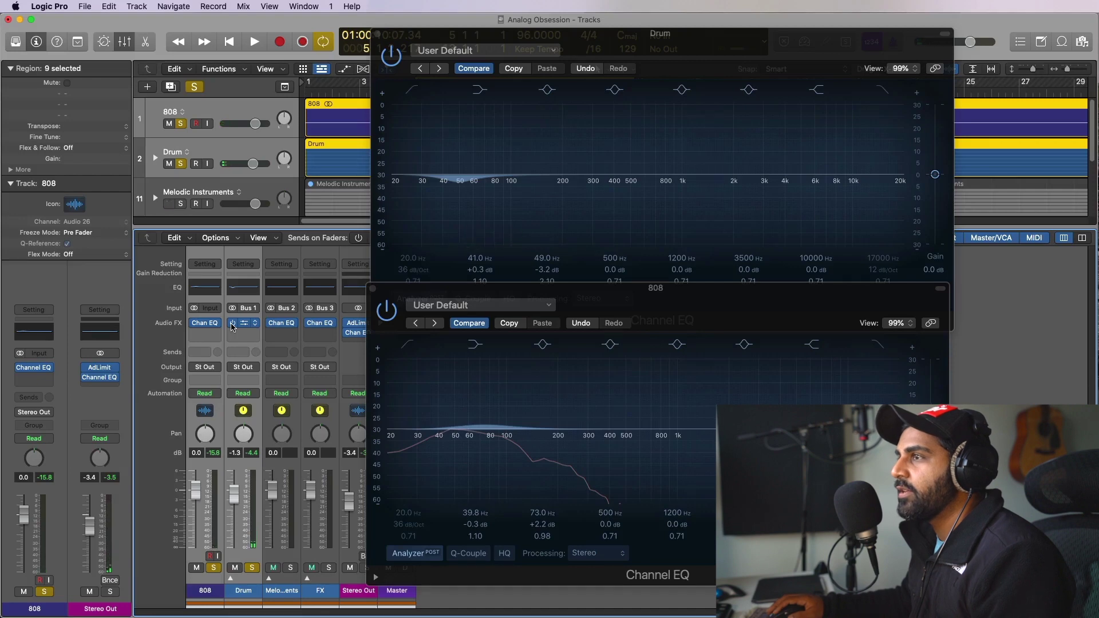
{"action": "key", "text": "space"}
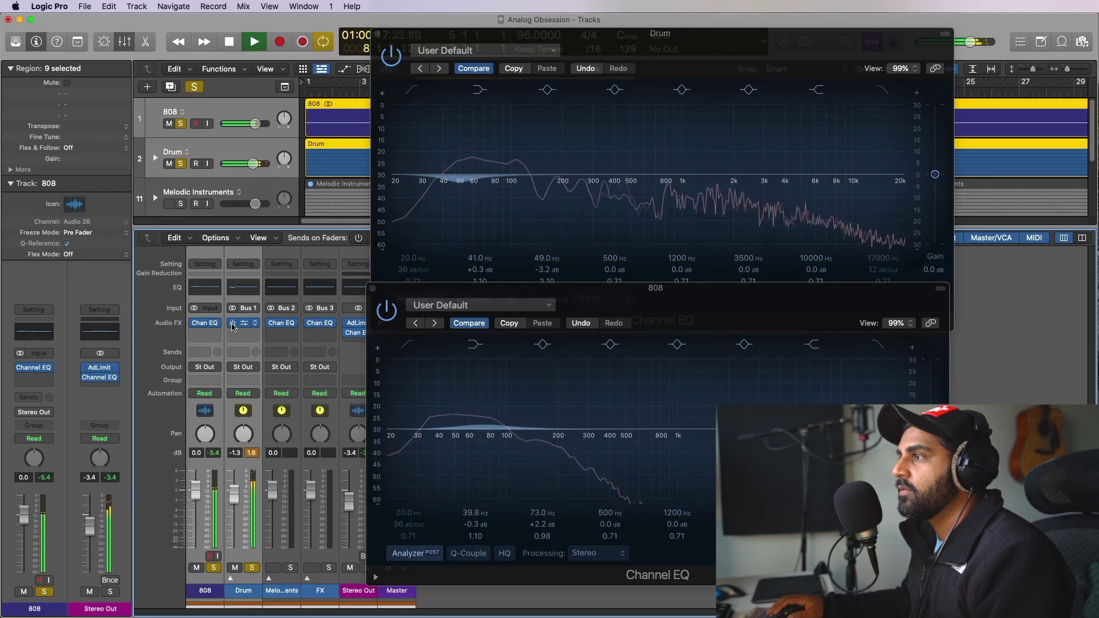
{"action": "key", "text": "space"}
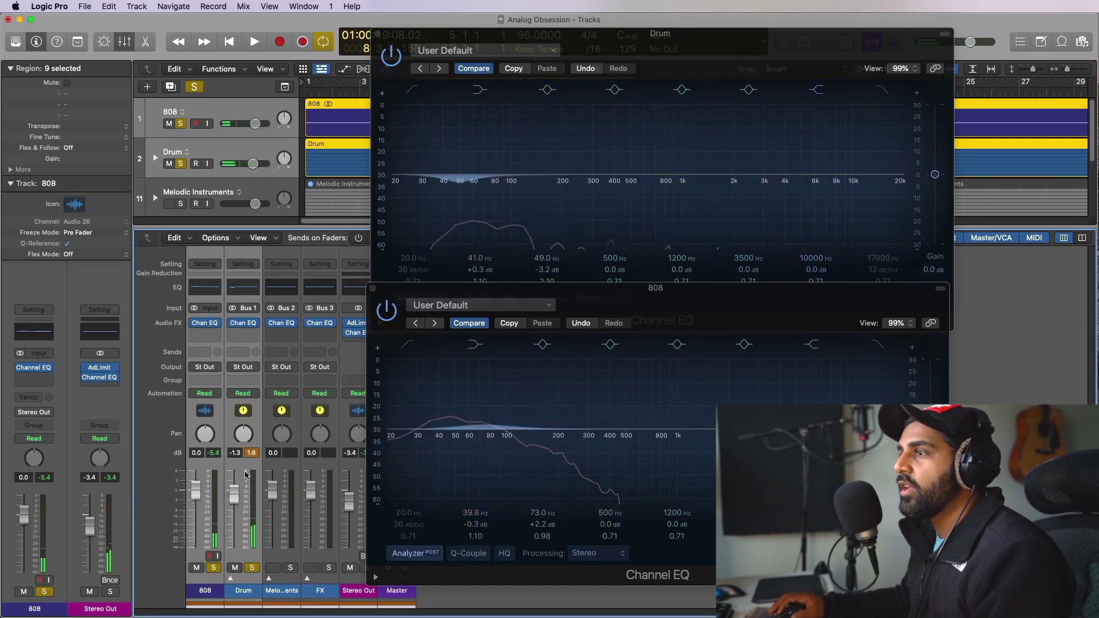
Solo the Melodic Instruments bus, open its Channel EQ, and start playback.
{"action": "left_click", "coordinate": [289, 591]}
{"action": "left_click", "coordinate": [290, 569]}
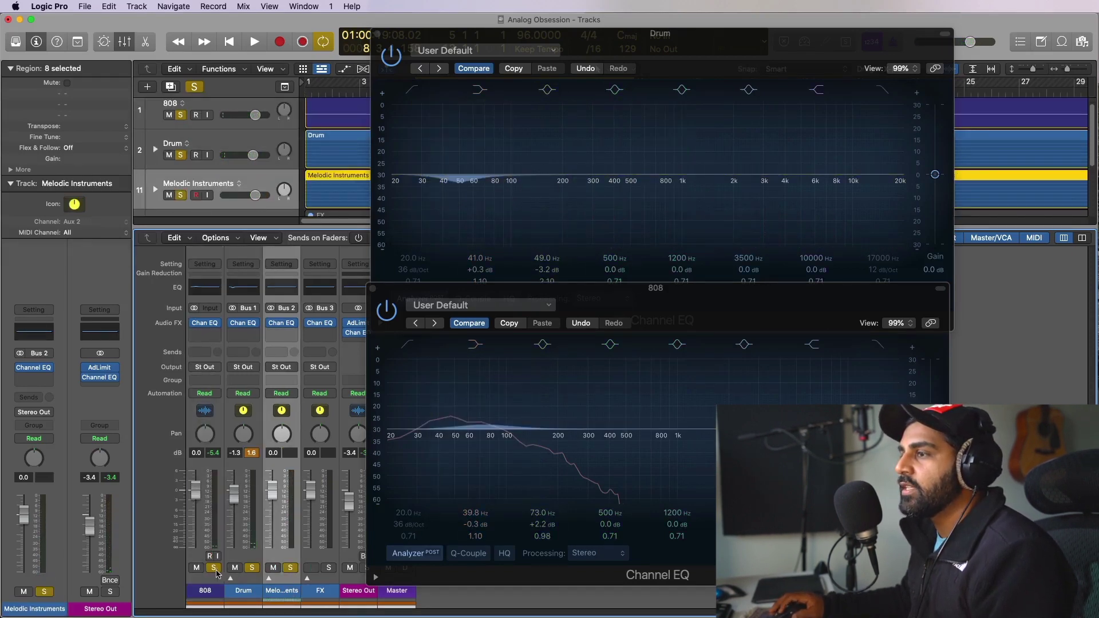
{"action": "left_click", "coordinate": [252, 568]}
{"action": "left_click", "coordinate": [213, 569]}
{"action": "left_click", "coordinate": [253, 568]}
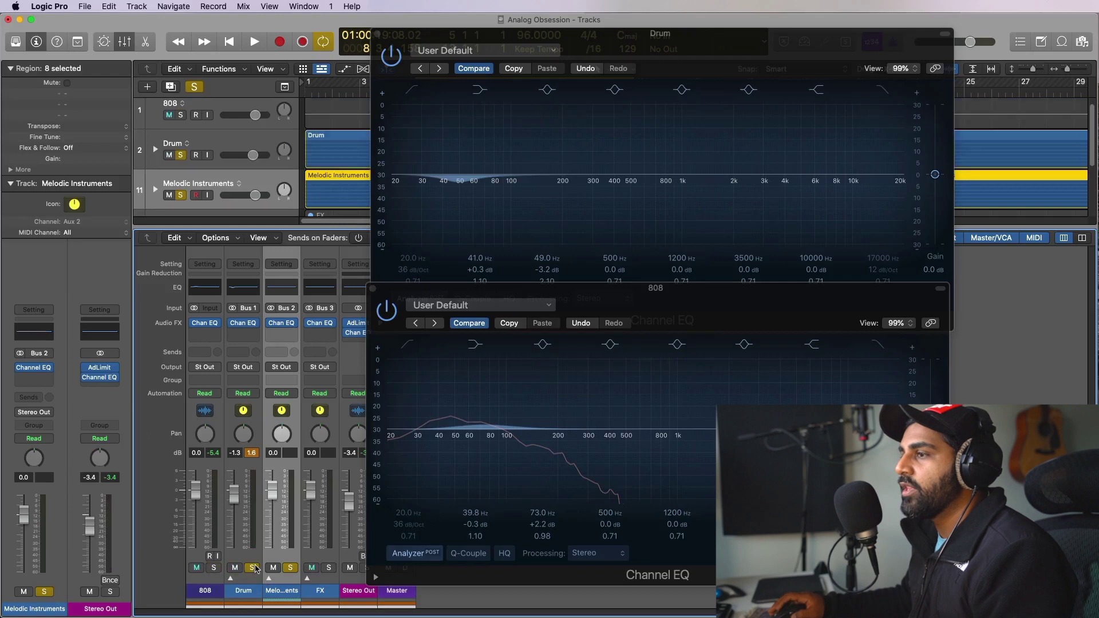
{"action": "left_click", "coordinate": [281, 294]}
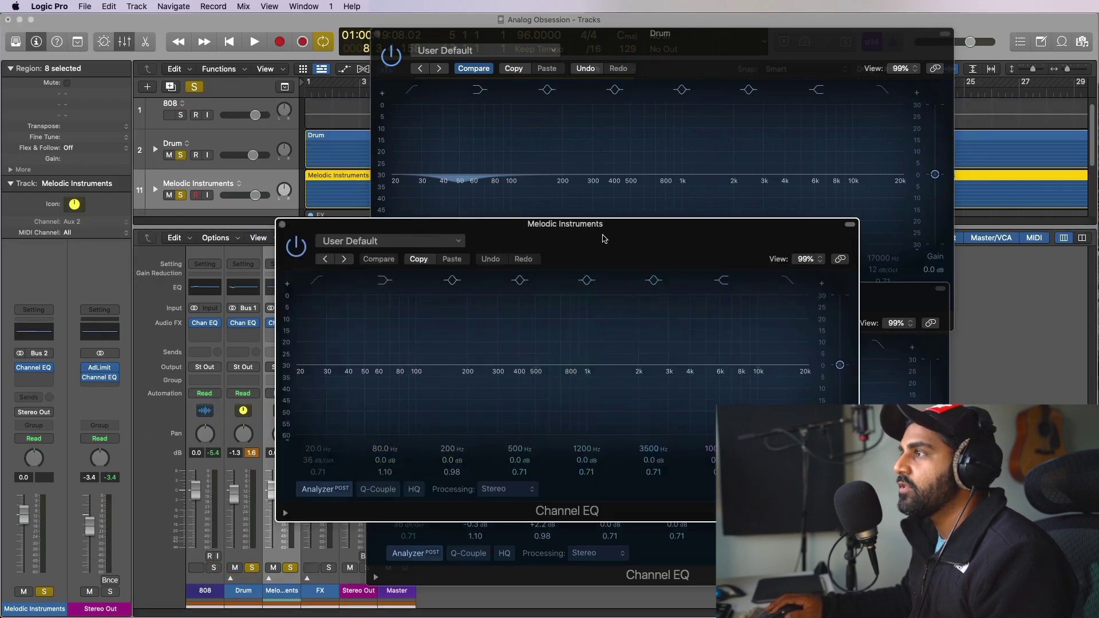
{"action": "left_click_drag", "start_coordinate": [601, 238], "coordinate": [700, 319]}
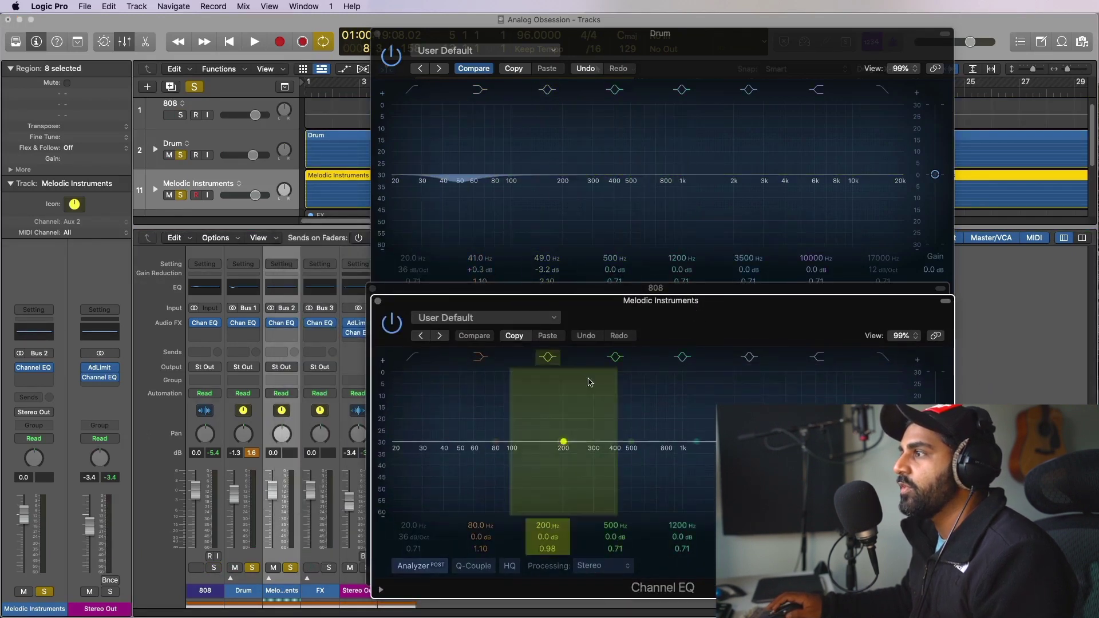
{"action": "key", "text": "space"}
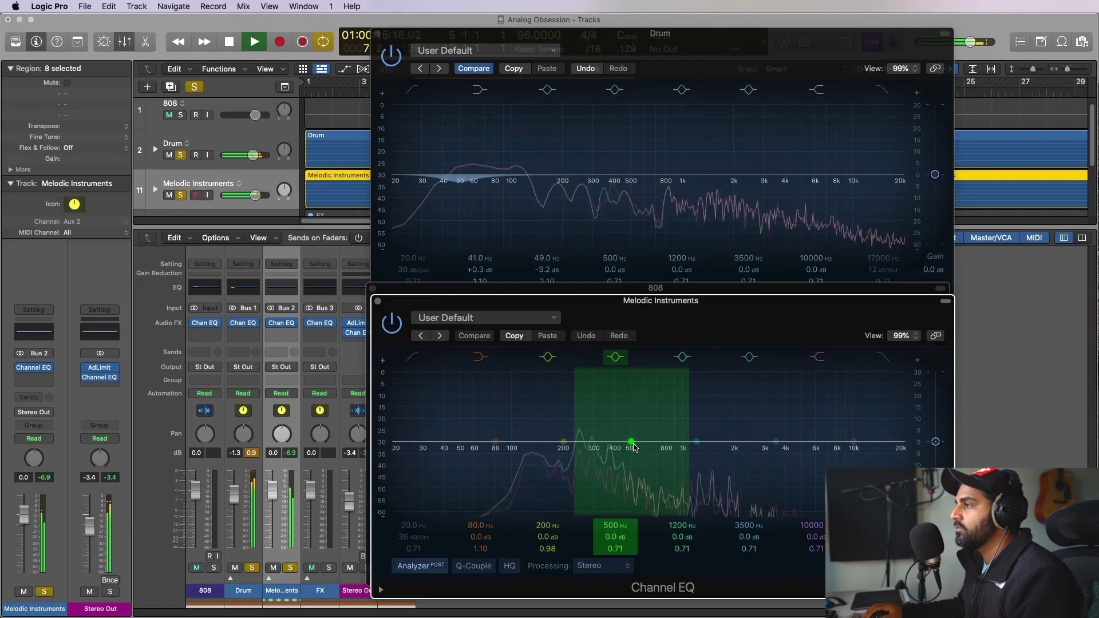
Add a high-shelf lift, a -2.4 dB dip at 440 Hz, and a low cut at 128 Hz.
{"action": "left_click_drag", "start_coordinate": [841, 444], "coordinate": [746, 432]}
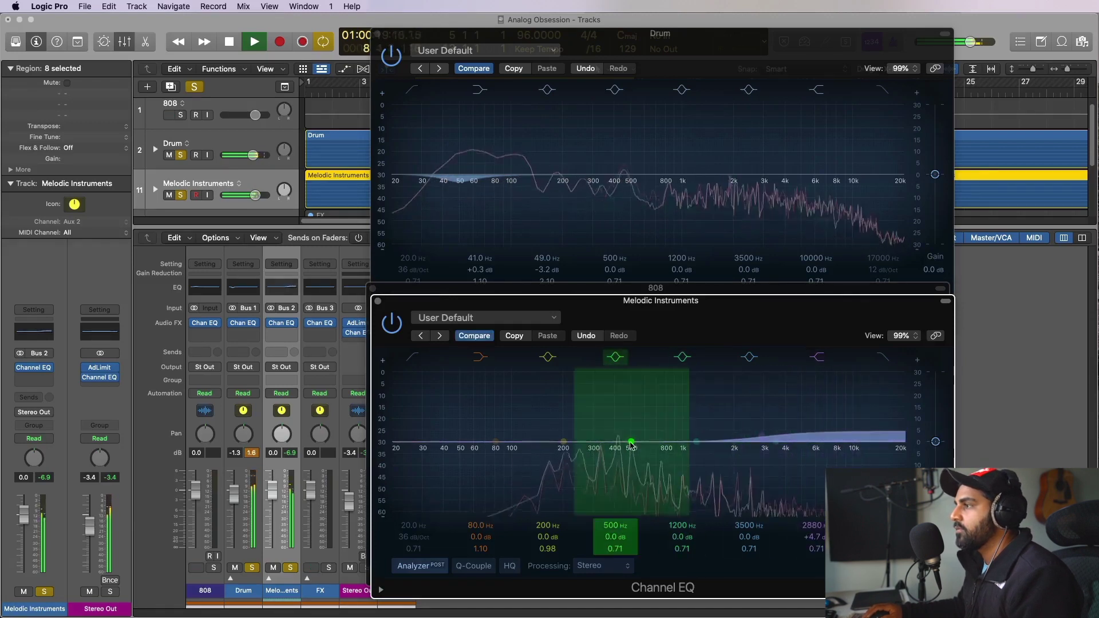
{"action": "left_click_drag", "start_coordinate": [630, 444], "coordinate": [611, 455]}
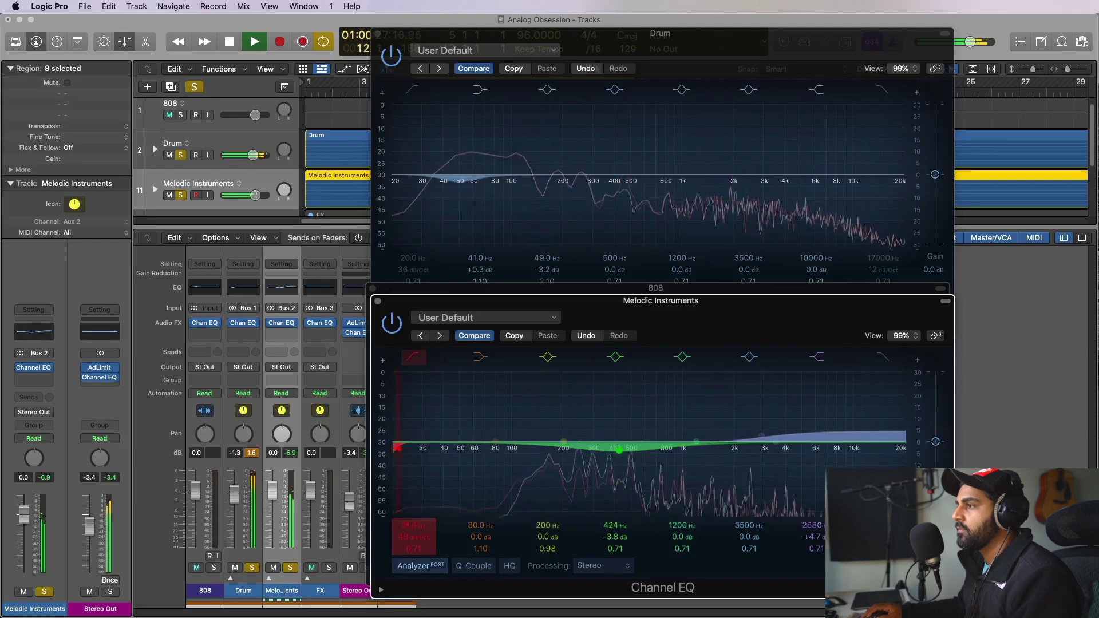
{"action": "left_click_drag", "start_coordinate": [397, 447], "coordinate": [498, 448]}
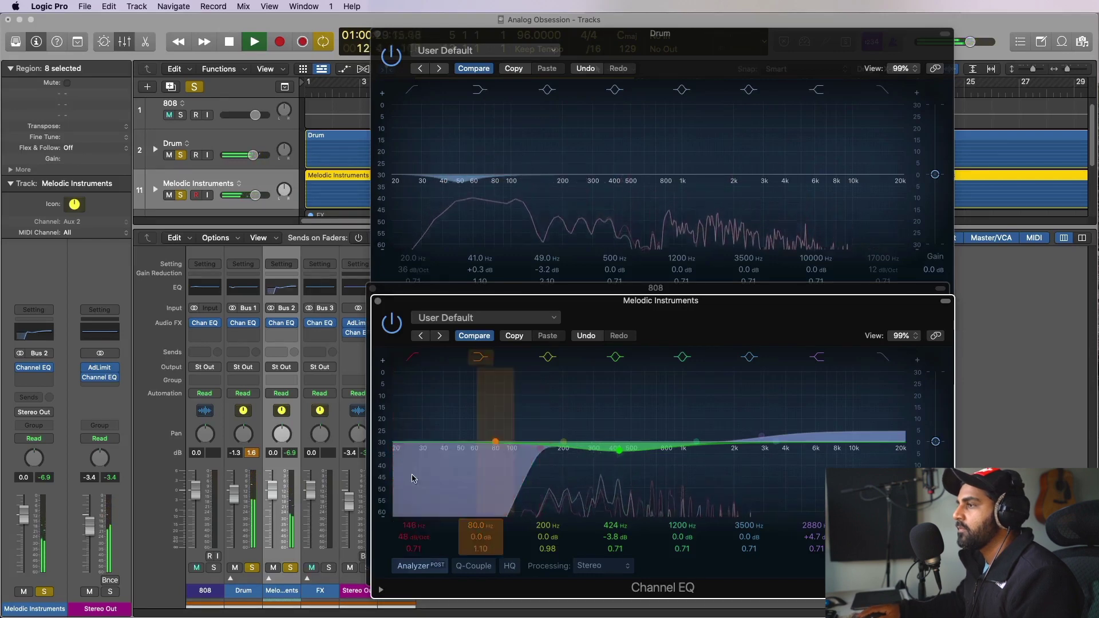
{"action": "key", "text": "space"}
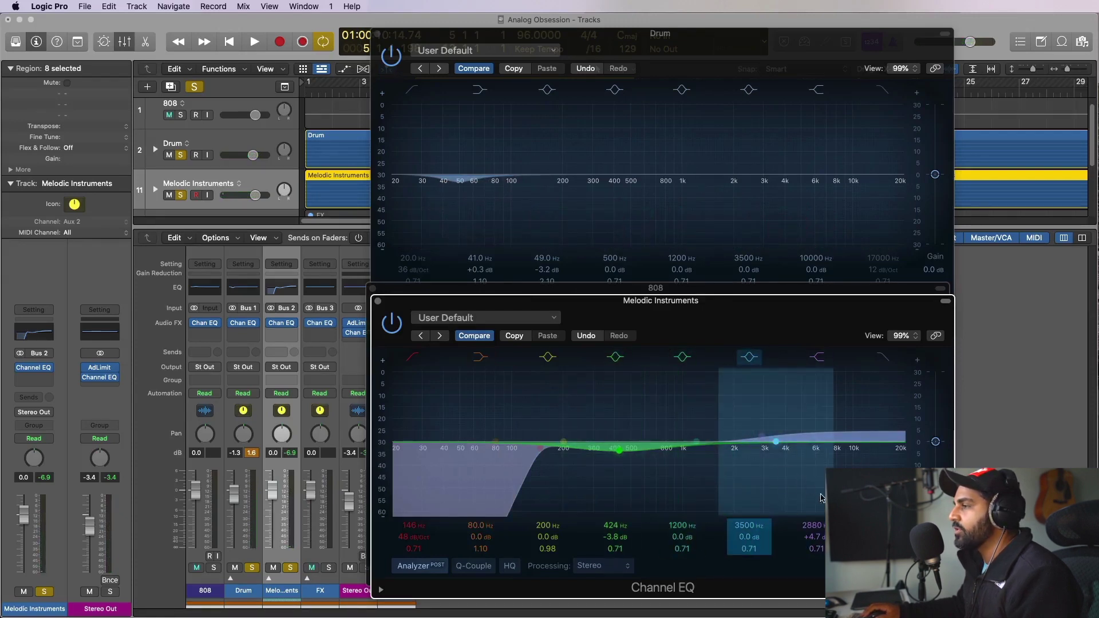
{"action": "left_click_drag", "start_coordinate": [618, 455], "coordinate": [621, 451]}
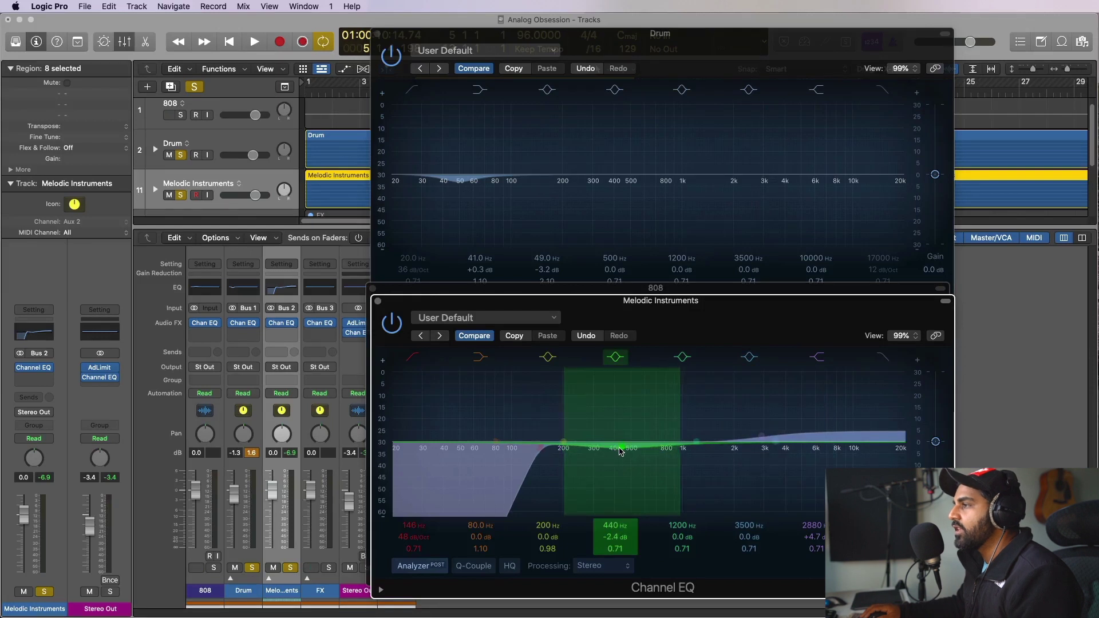
{"action": "left_click_drag", "start_coordinate": [540, 455], "coordinate": [531, 458]}
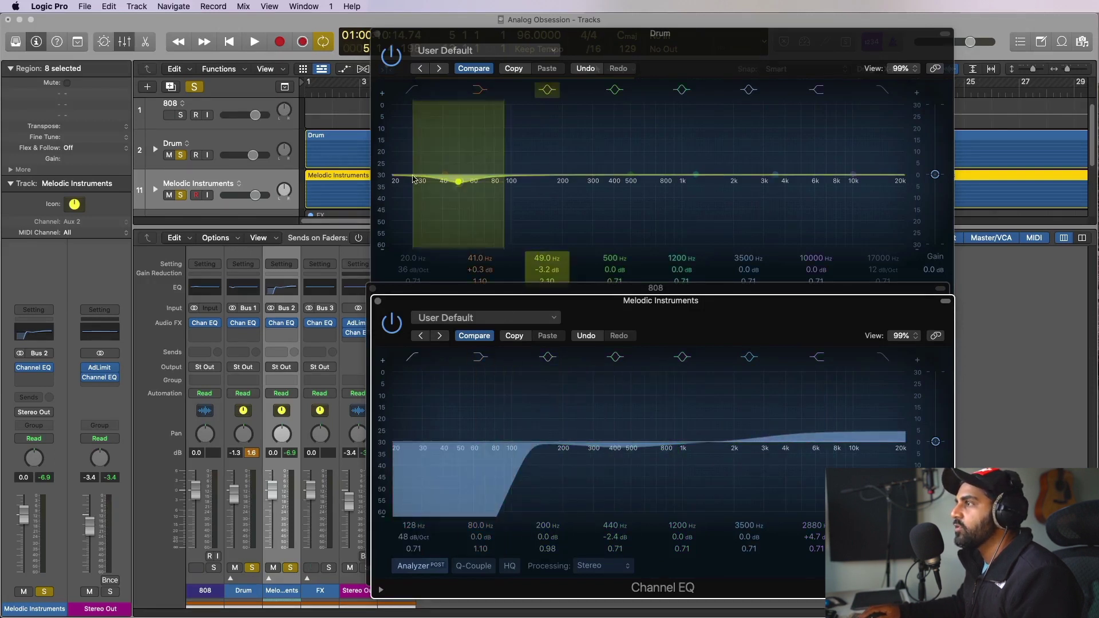
Arrange the 808 and Melodic Instruments EQ windows and compare them during playback with 808 soloed.
{"action": "left_click_drag", "start_coordinate": [617, 289], "coordinate": [351, 217]}
{"action": "left_click", "coordinate": [786, 313]}
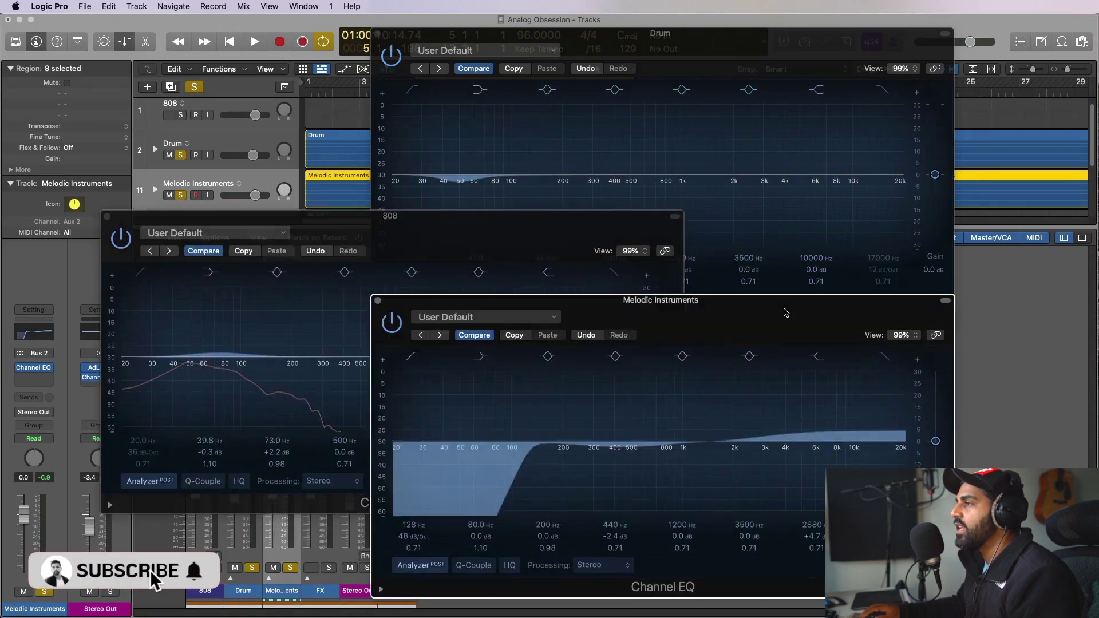
{"action": "left_click_drag", "start_coordinate": [786, 312], "coordinate": [813, 300]}
{"action": "left_click_drag", "start_coordinate": [622, 222], "coordinate": [529, 285]}
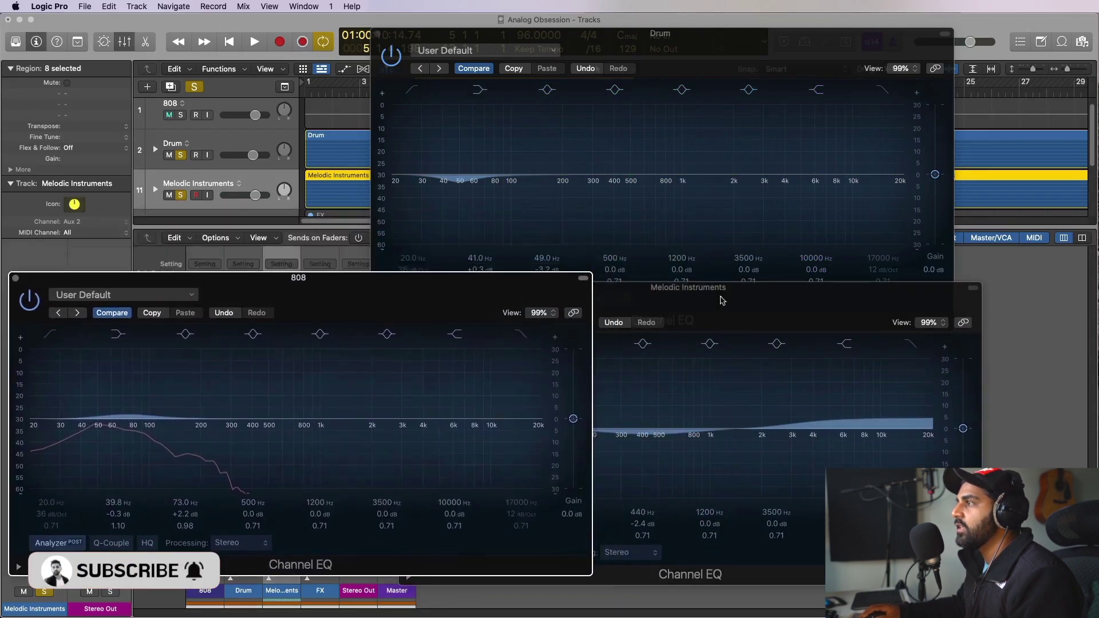
{"action": "left_click", "coordinate": [723, 300]}
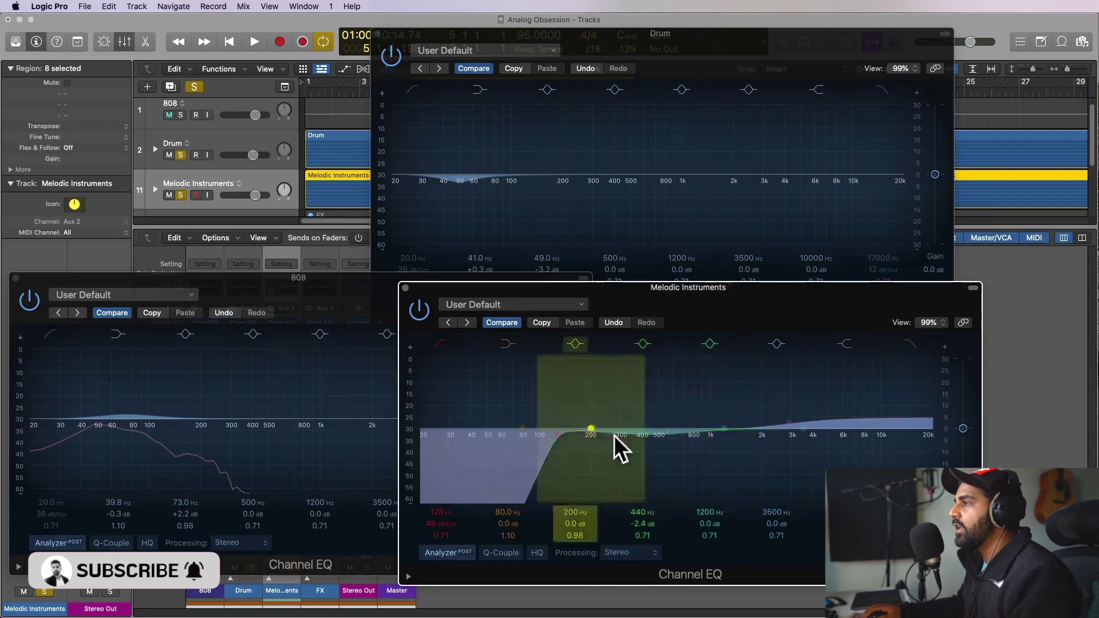
{"action": "key", "text": "space"}
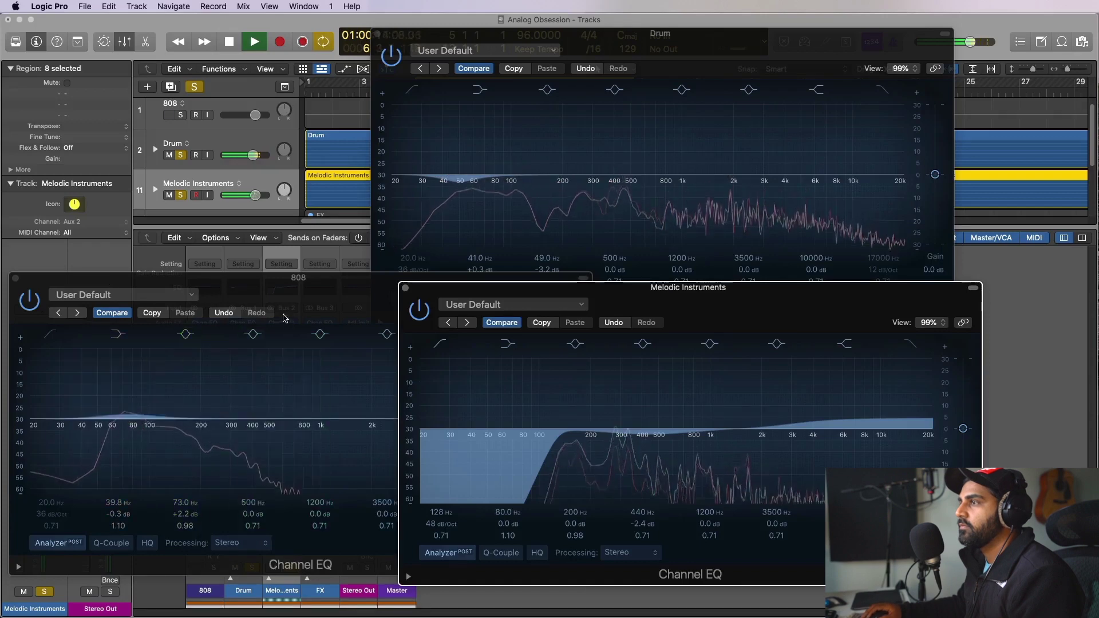
{"action": "left_click", "coordinate": [229, 564]}
{"action": "left_click", "coordinate": [214, 569]}
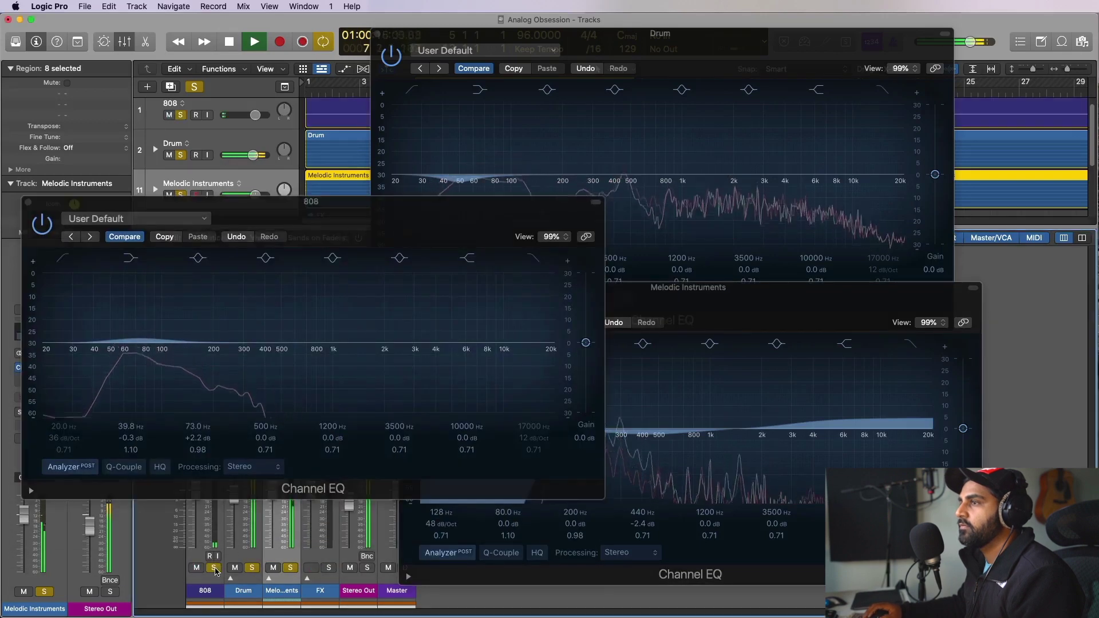
{"action": "left_click", "coordinate": [706, 311]}
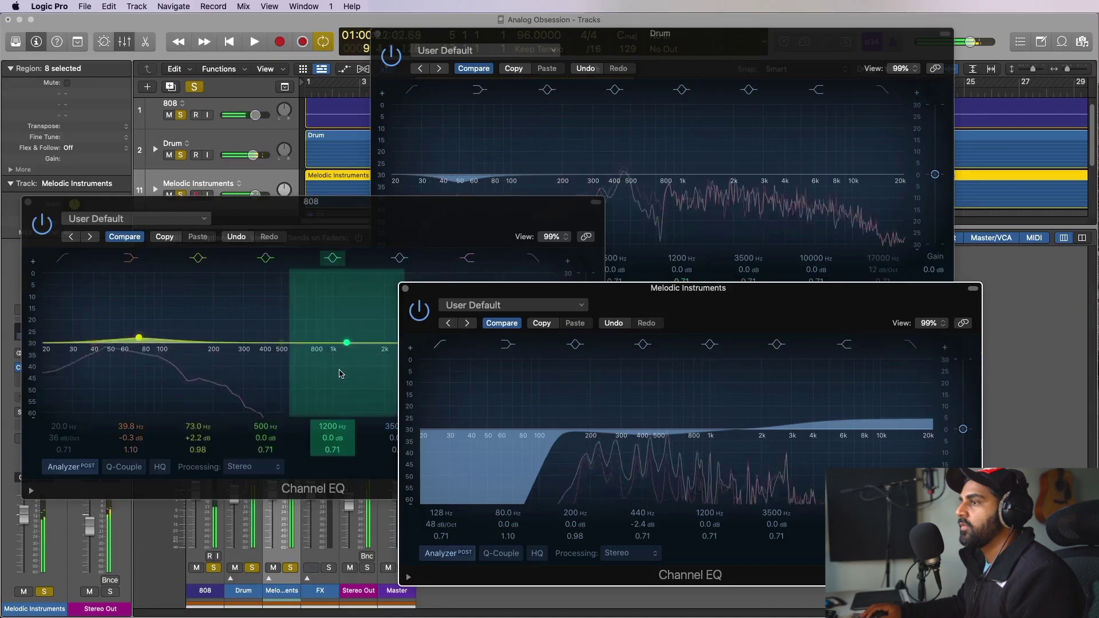
Stop playback, hide the plug-in windows, and select the 808 channel.
{"action": "key", "text": "space"}
{"action": "key", "text": "v"}
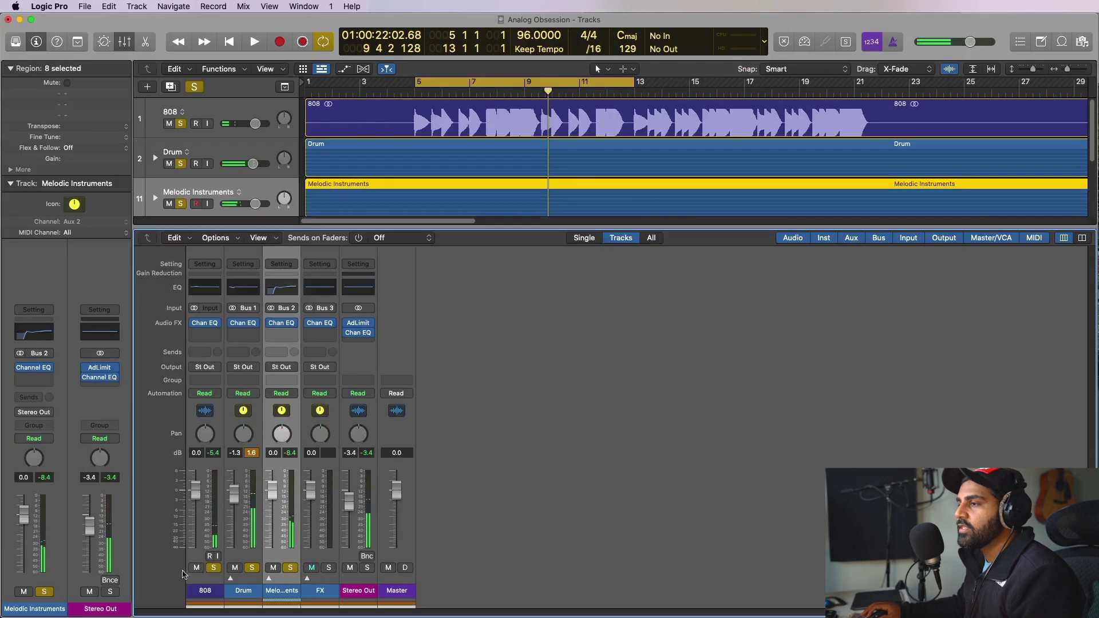
{"action": "left_click", "coordinate": [205, 590]}
Lower the 808, Drum and Melodic Instruments faders together by 1.6 dB during playback.
{"action": "key", "text": "cmd+a"}
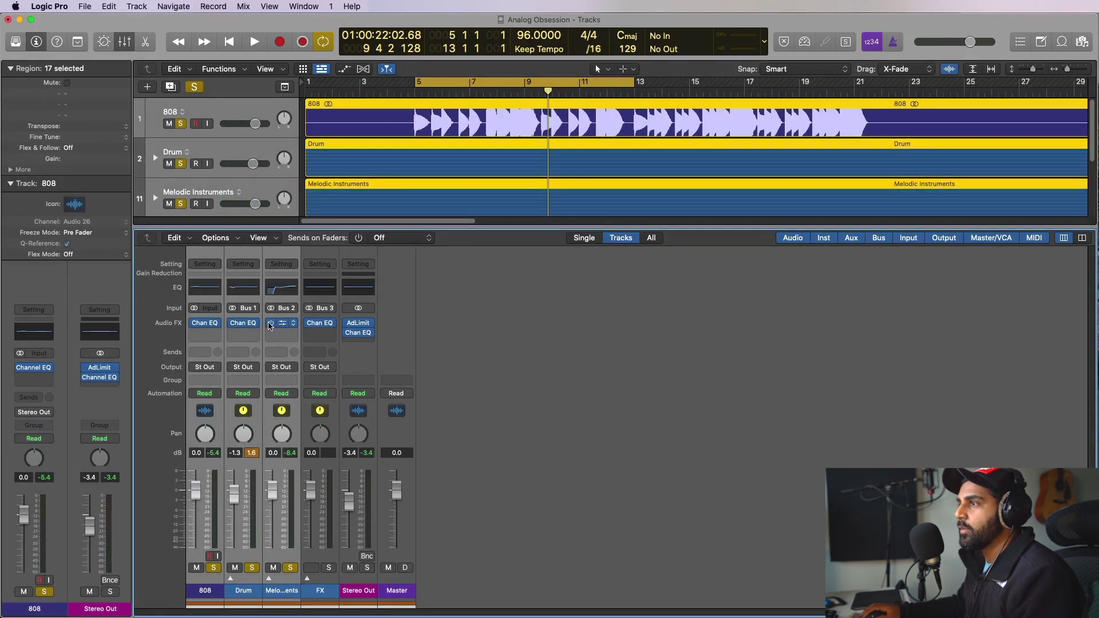
{"action": "key", "text": "space"}
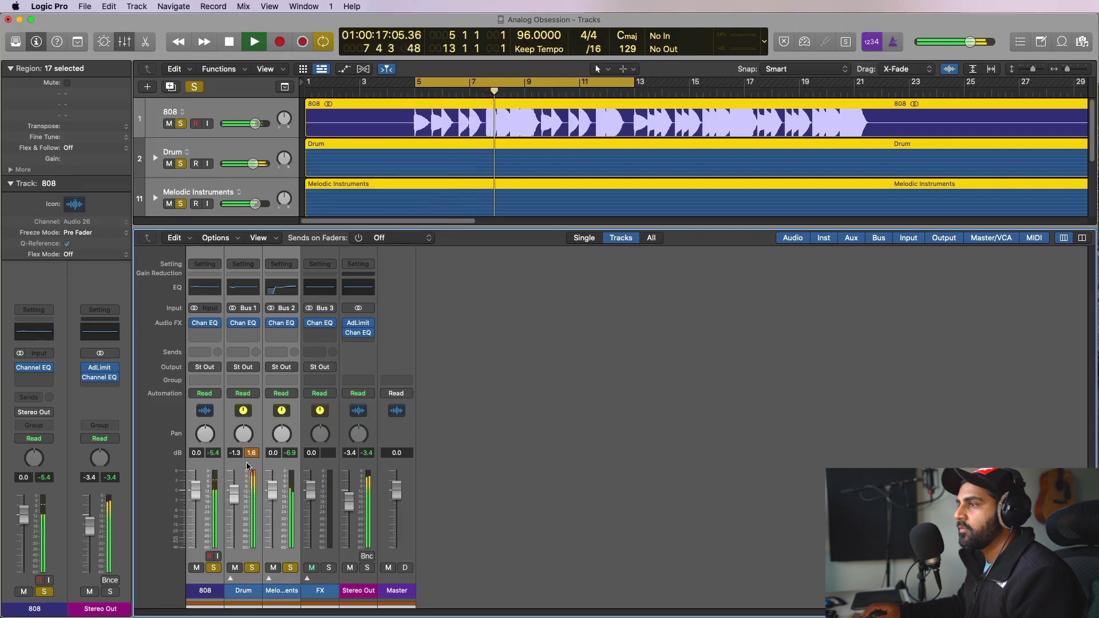
{"action": "left_click_drag", "start_coordinate": [194, 500], "coordinate": [194, 504]}
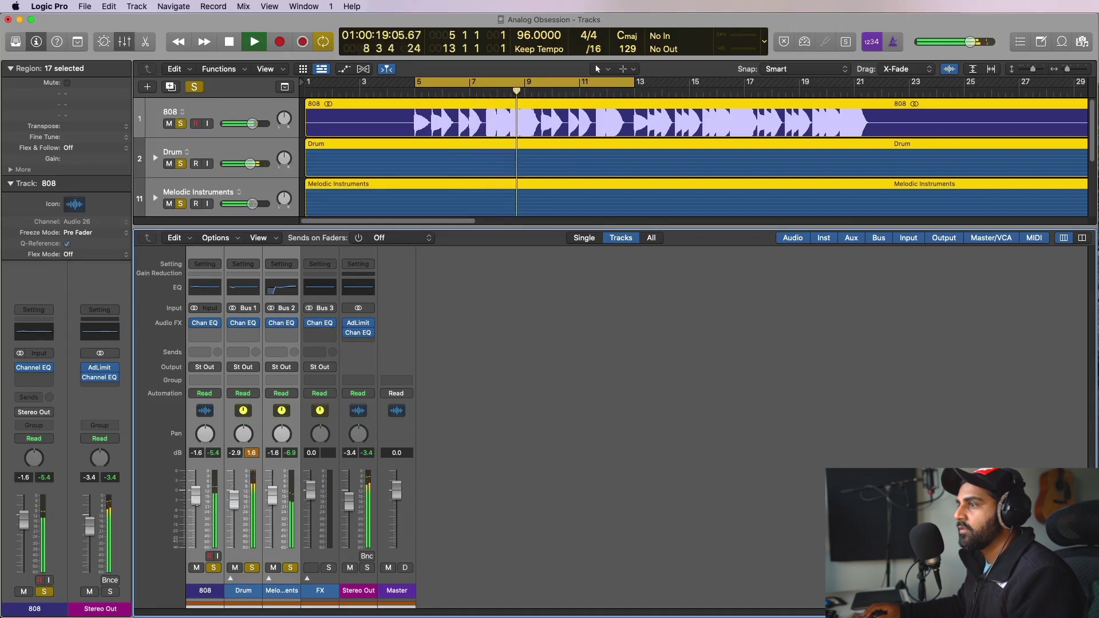
{"action": "left_click", "coordinate": [283, 585]}
{"action": "key", "text": "space"}
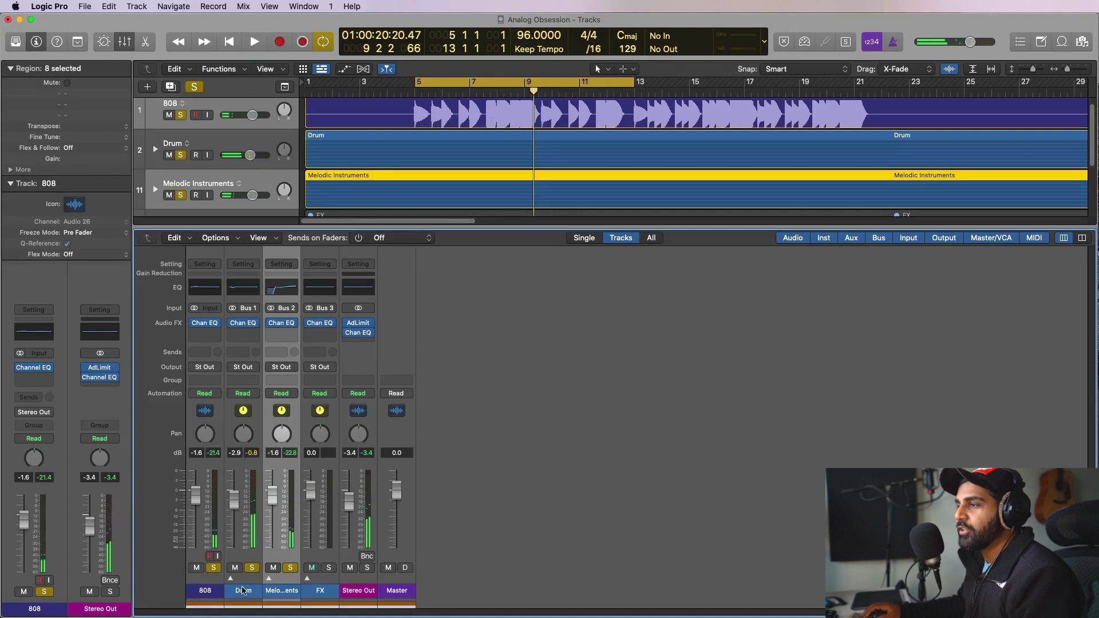
{"action": "left_click", "coordinate": [293, 584]}
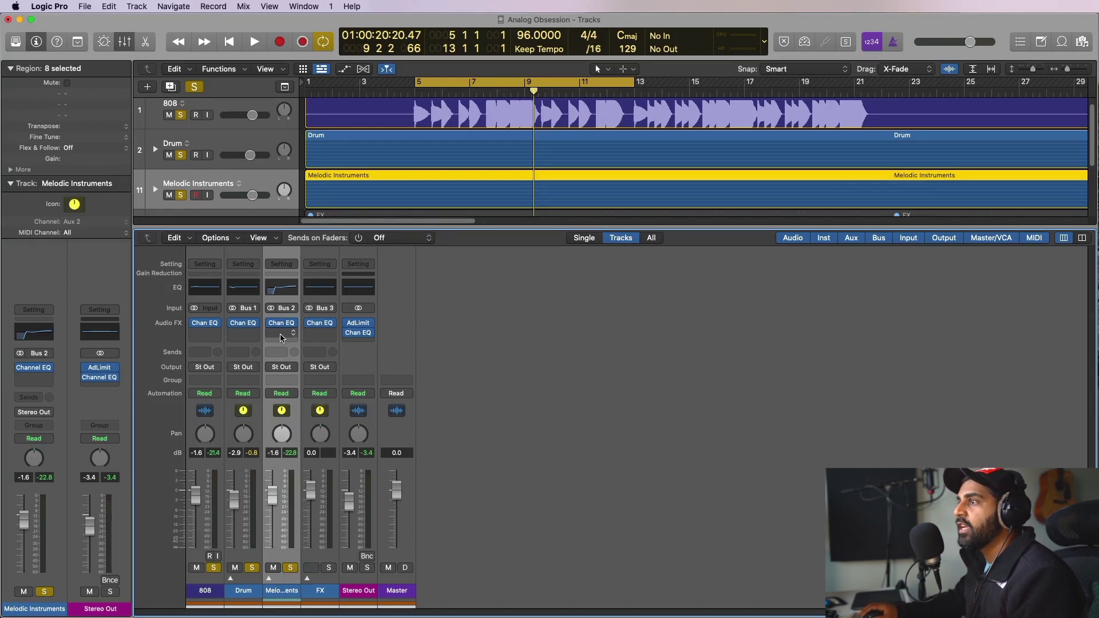
Insert a side-only Linear Phase EQ on Melodic Instruments with a 200 Hz low cut and high-shelf boost near 2620 Hz.
{"action": "left_click", "coordinate": [282, 338]}
{"action": "type", "text": "eq"}
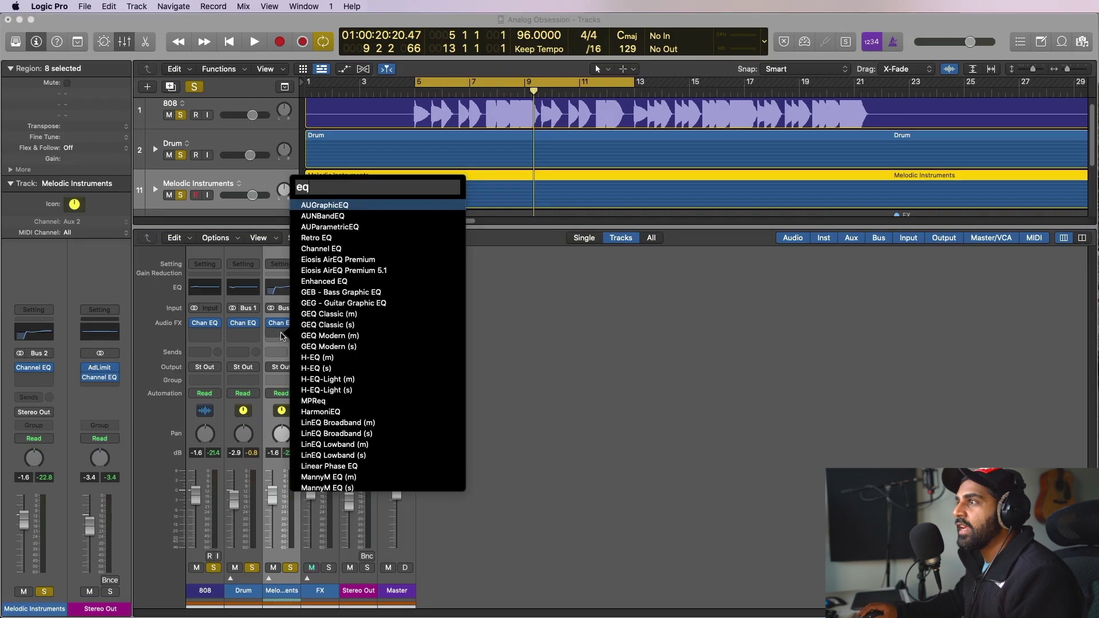
{"action": "left_click", "coordinate": [330, 466]}
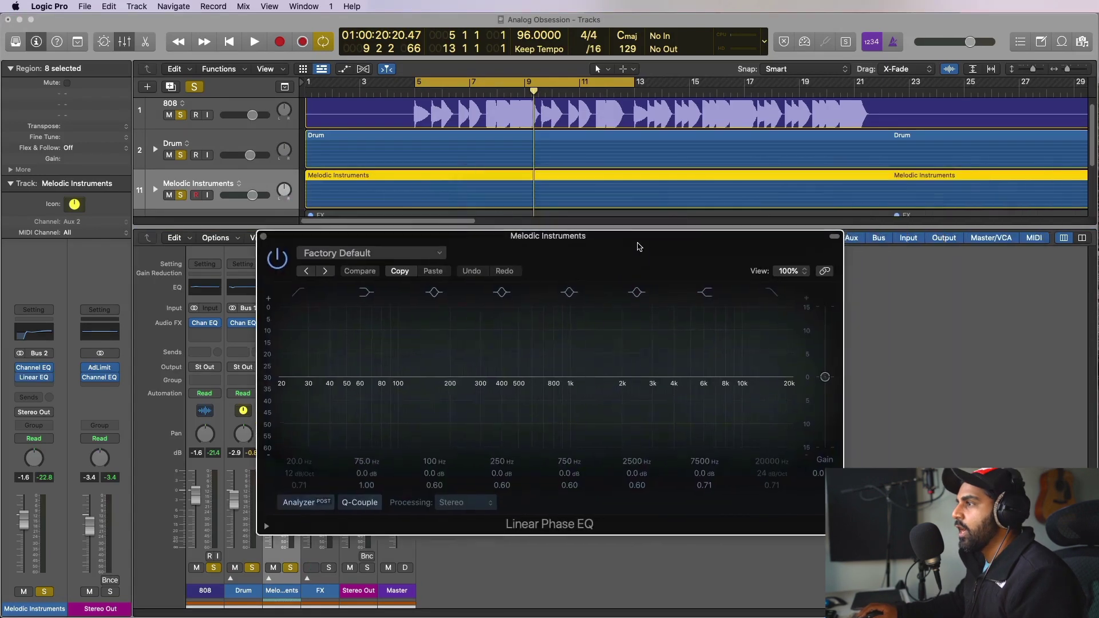
{"action": "left_click", "coordinate": [468, 502]}
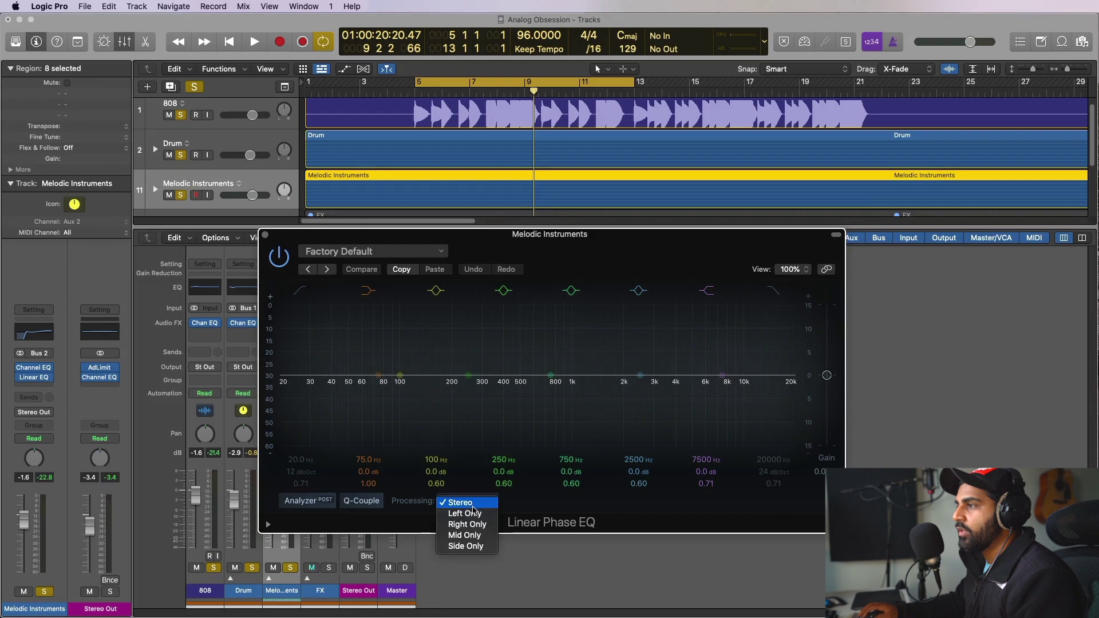
{"action": "left_click", "coordinate": [474, 547]}
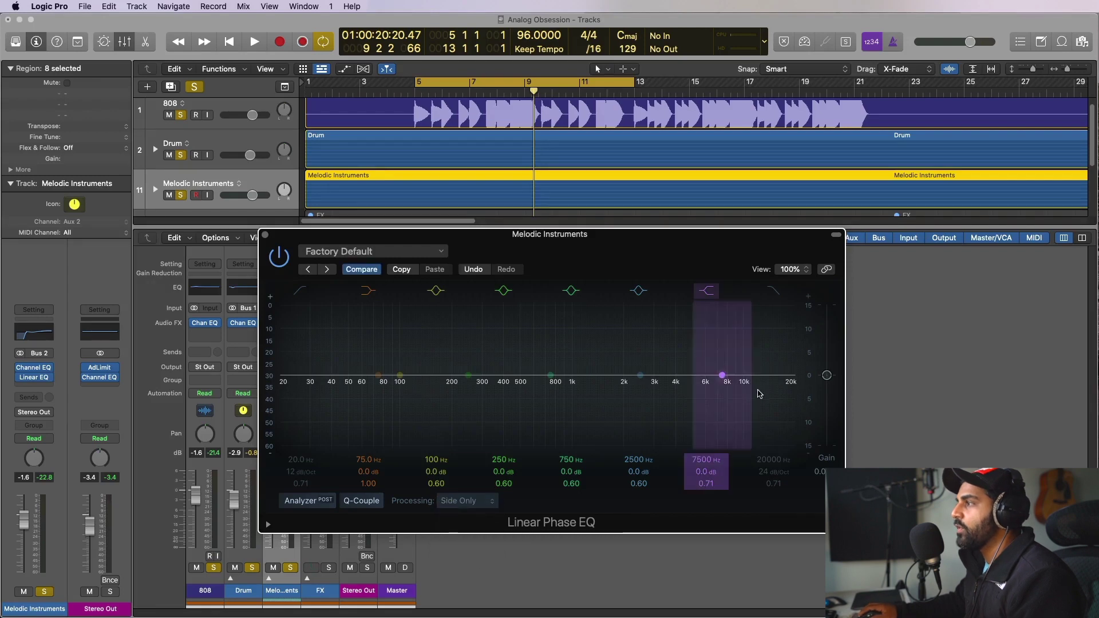
{"action": "mouse_move", "coordinate": [320, 386]}
{"action": "left_mouse_down"}
{"action": "mouse_move", "coordinate": [465, 391]}
{"action": "mouse_move", "coordinate": [453, 389]}
{"action": "left_mouse_up"}
{"action": "left_click_drag", "start_coordinate": [301, 472], "coordinate": [300, 453]}
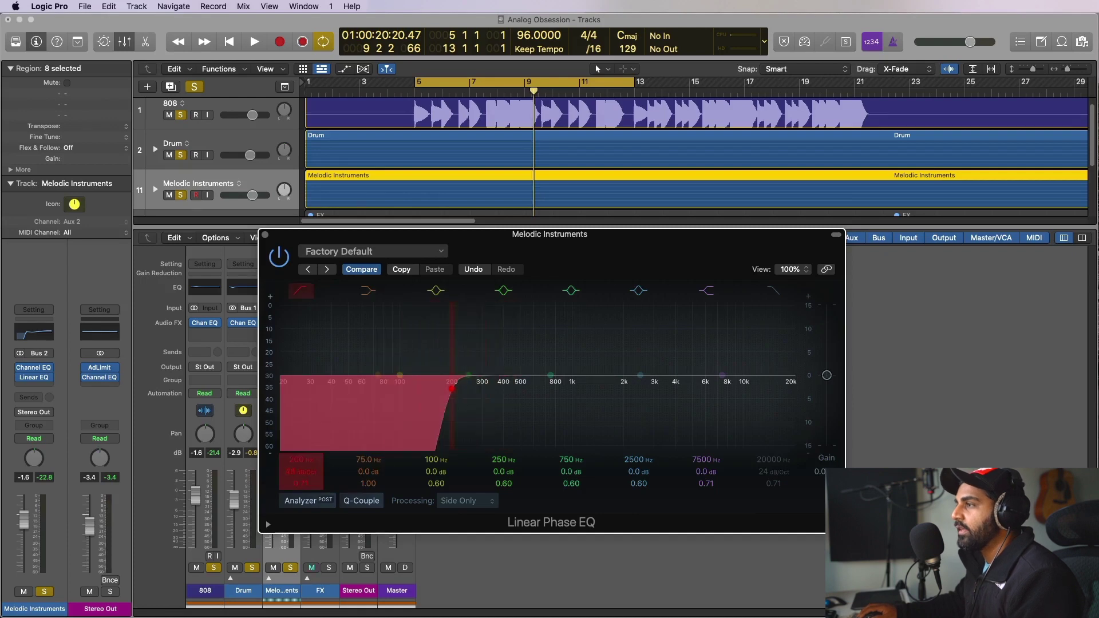
{"action": "left_click_drag", "start_coordinate": [718, 375], "coordinate": [769, 361]}
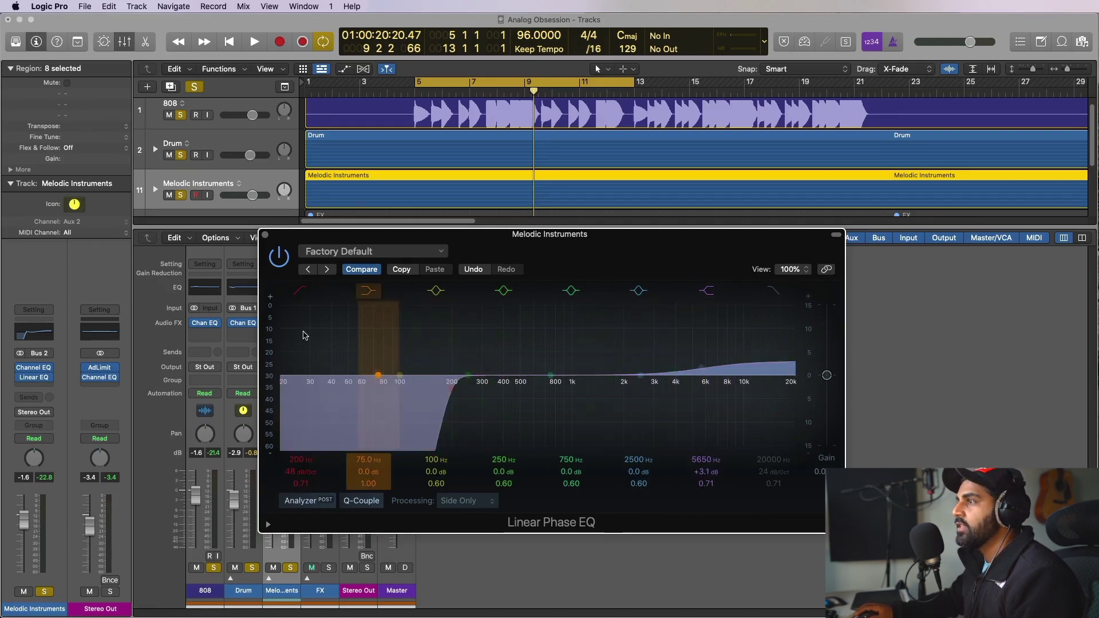
Unsolo the Drum, 808 and Melodic Instruments buses, comparing the EQ bypassed and active during playback.
{"action": "left_click", "coordinate": [252, 567]}
{"action": "left_click", "coordinate": [213, 567]}
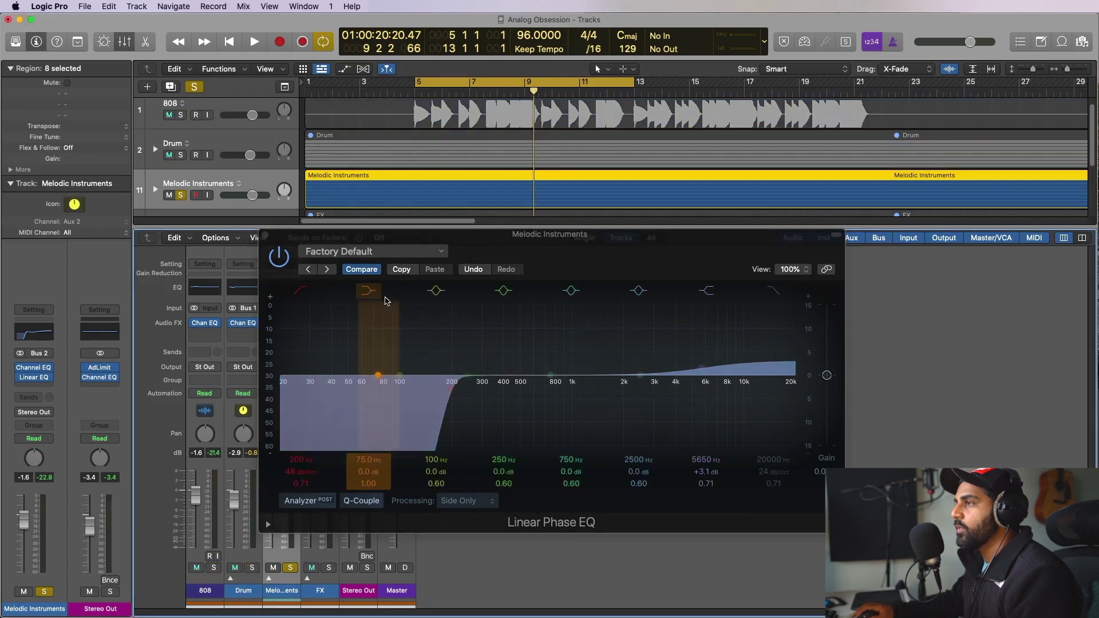
{"action": "key", "text": "space"}
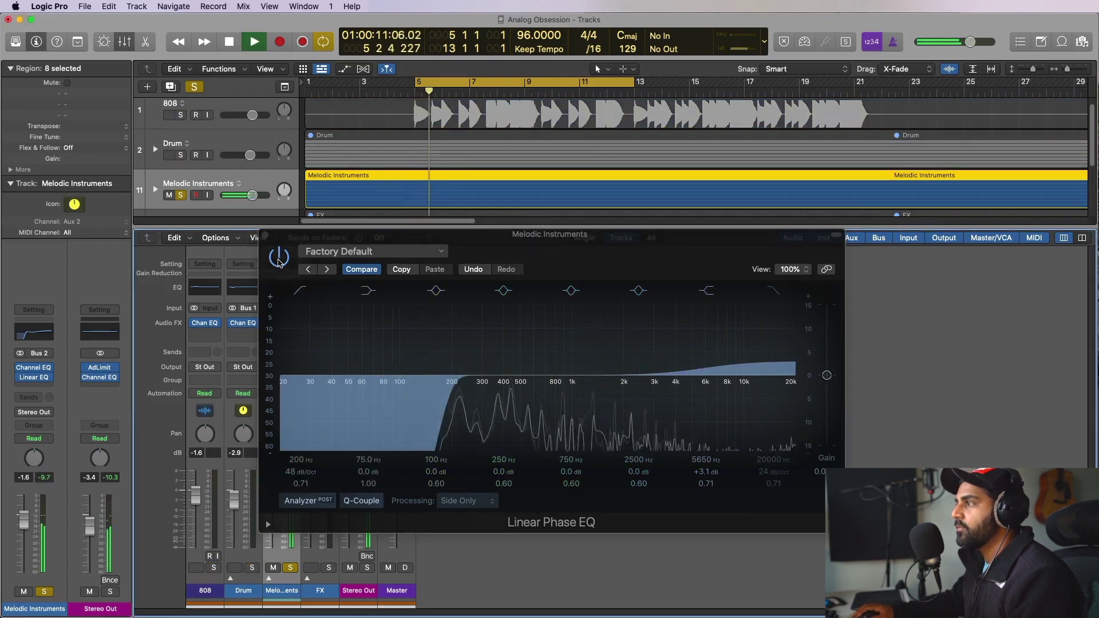
{"action": "left_click", "coordinate": [279, 259]}
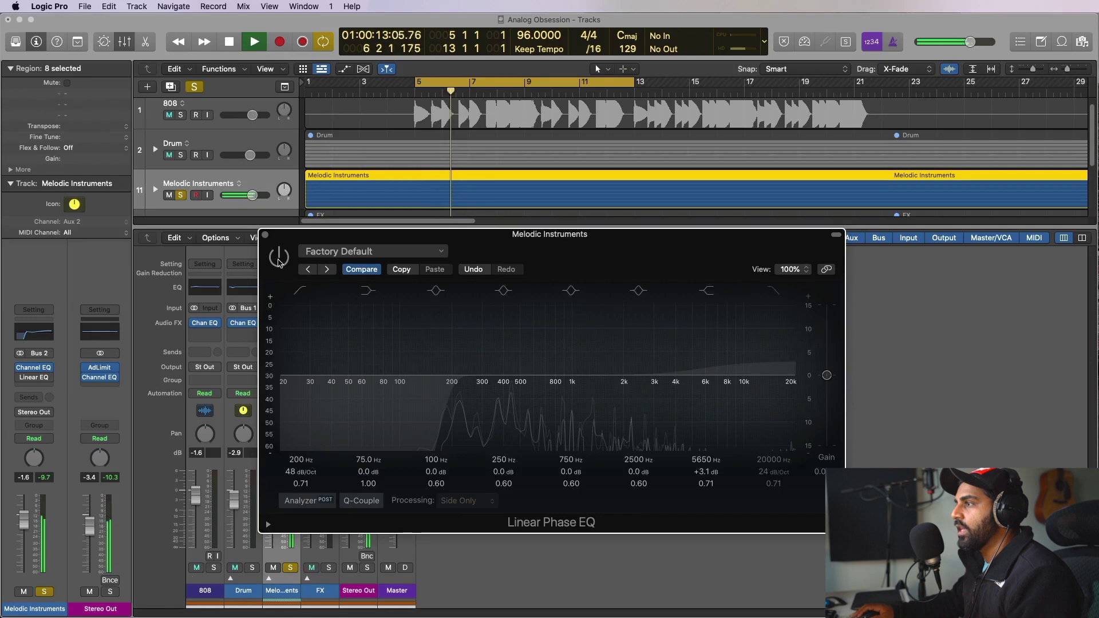
{"action": "left_click", "coordinate": [280, 260]}
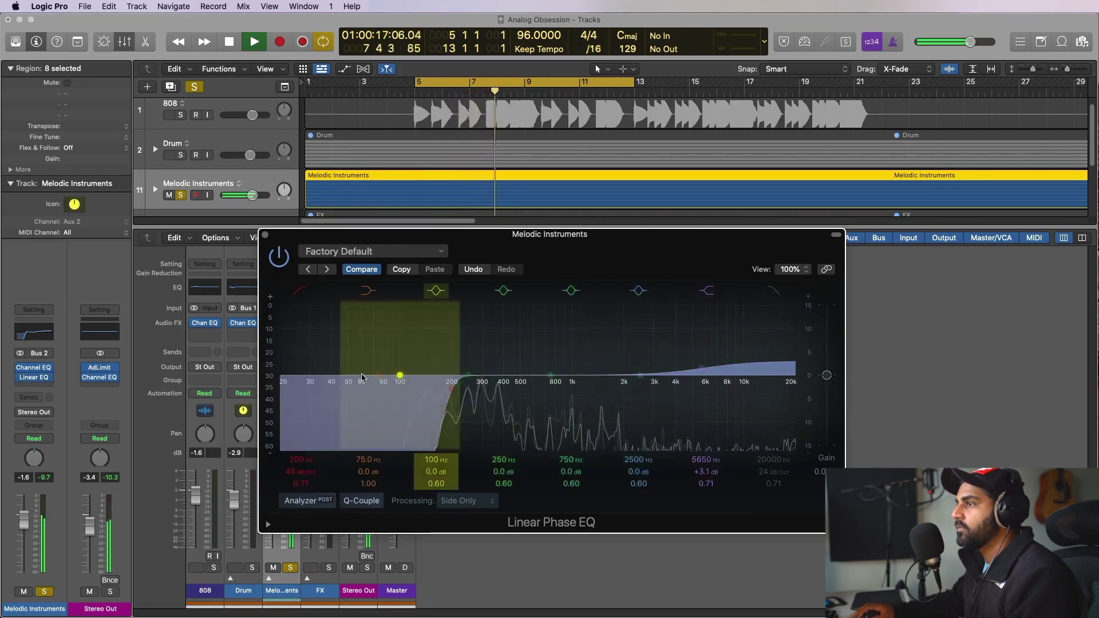
{"action": "left_click", "coordinate": [279, 260]}
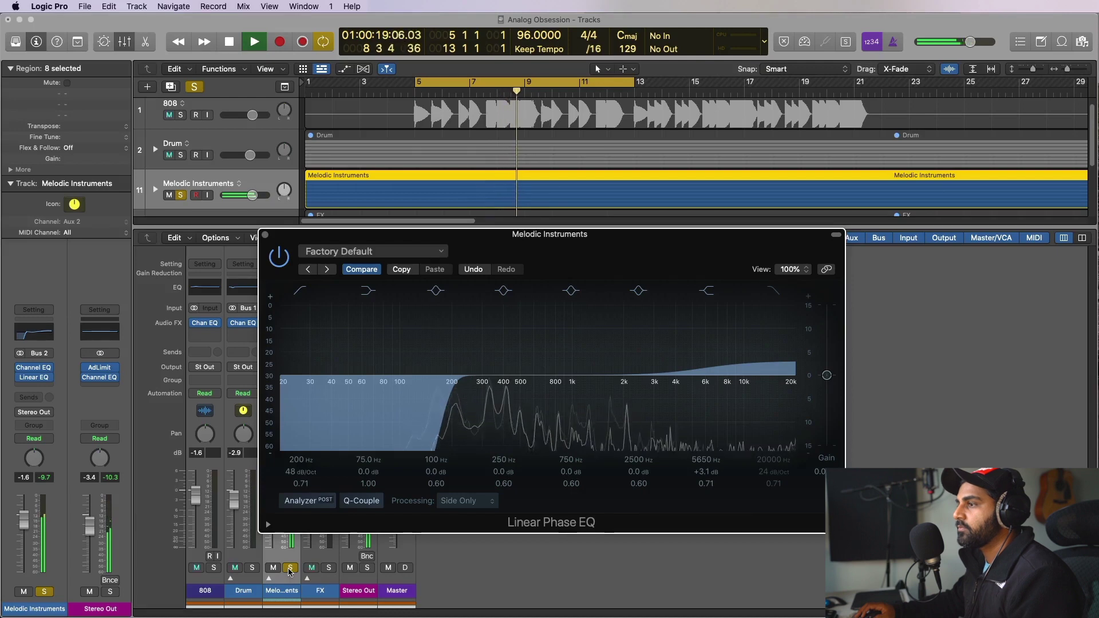
{"action": "left_click", "coordinate": [290, 569]}
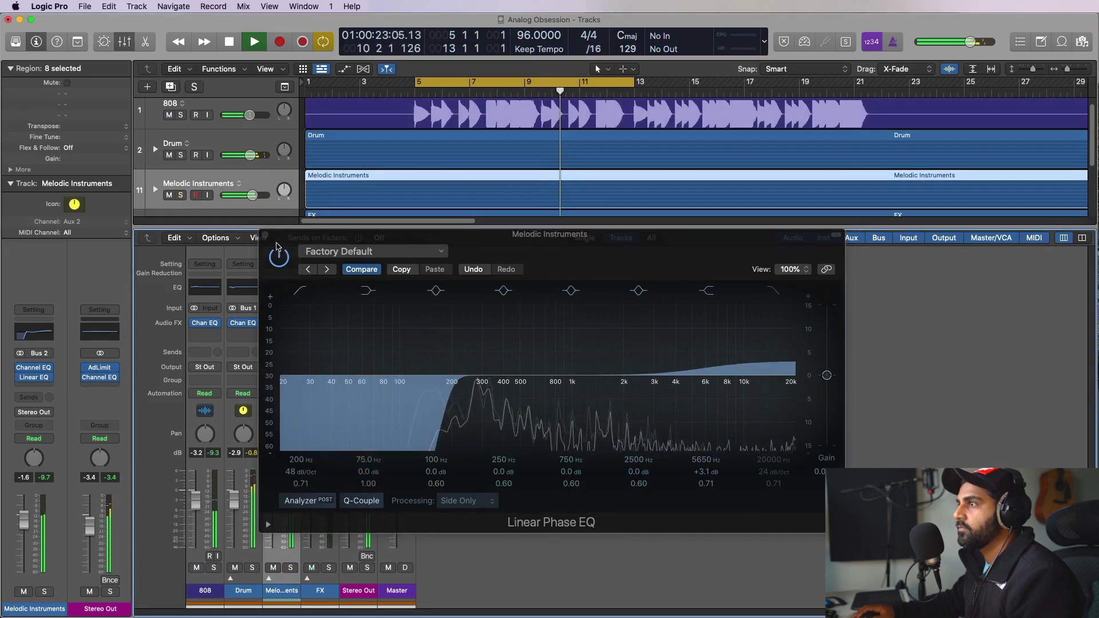
Close the EQ and lower the FX bus fader to -4.3 dB.
{"action": "key", "text": "super+w"}
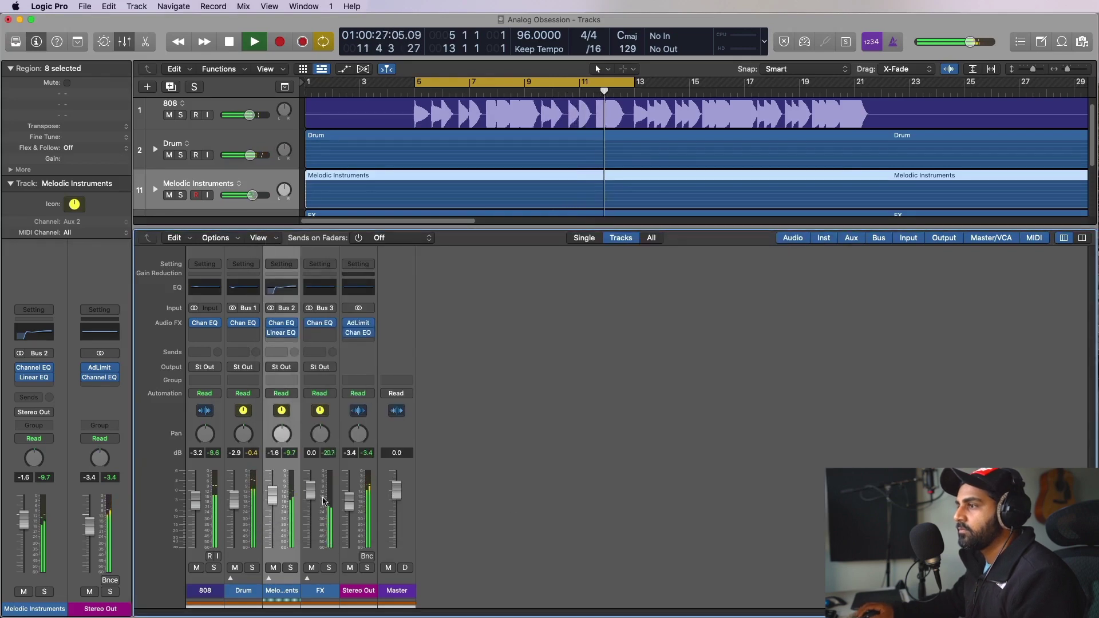
{"action": "left_click_drag", "start_coordinate": [310, 490], "coordinate": [310, 501]}
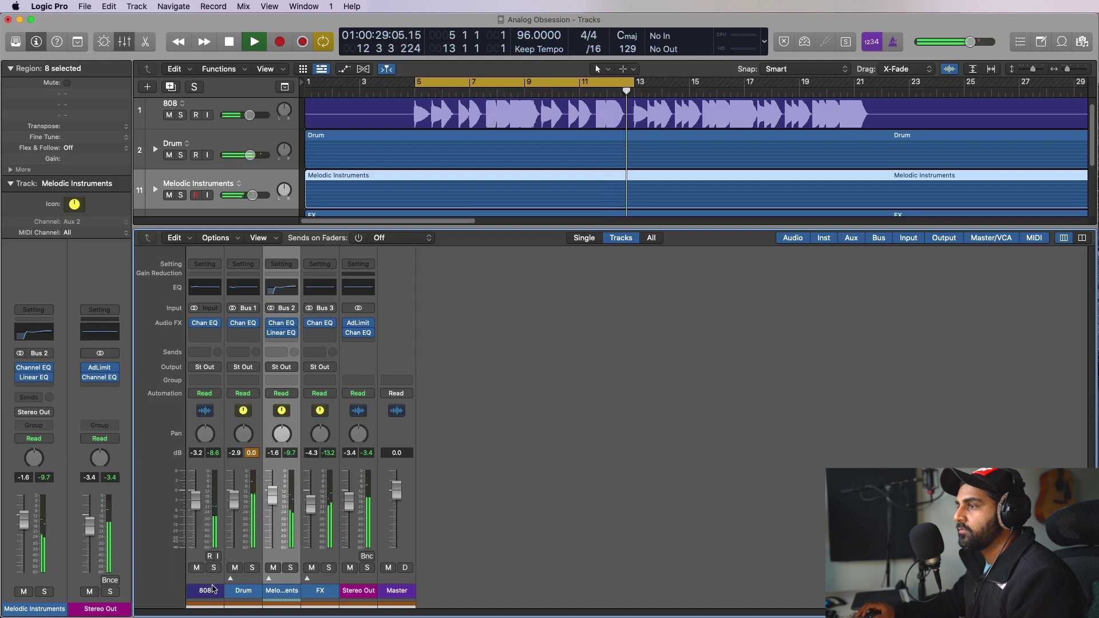
{"action": "left_click", "coordinate": [211, 441]}
{"action": "key", "text": "space"}
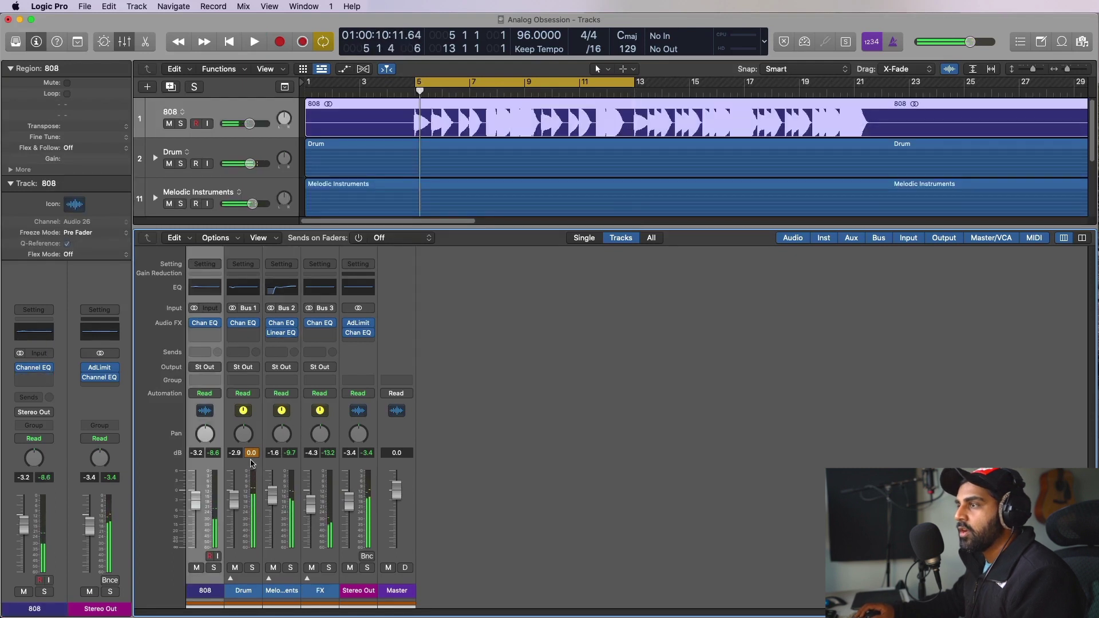
Insert Linear Phase EQ (Stereo) on the 808, set to Side Only, with the low cut at 199 Hz.
{"action": "left_click", "coordinate": [213, 337]}
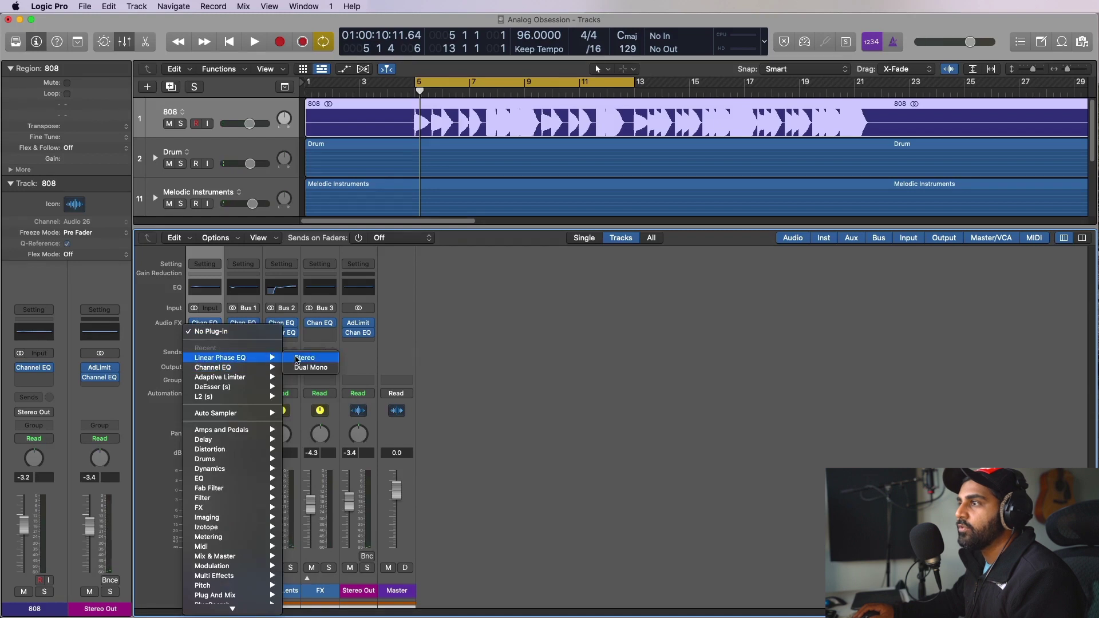
{"action": "left_click", "coordinate": [346, 375]}
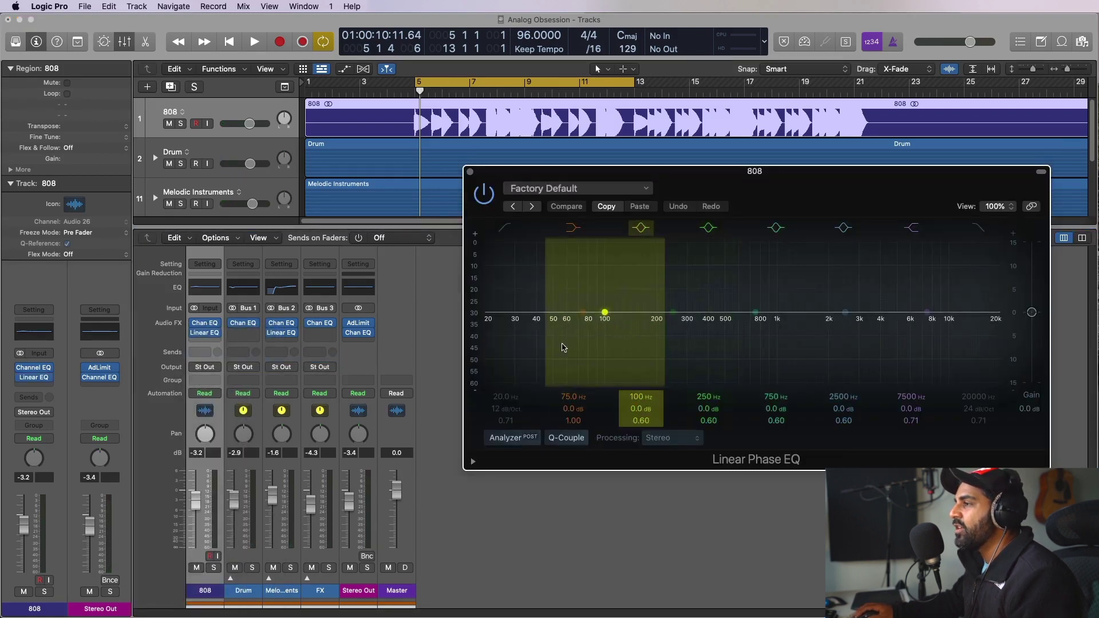
{"action": "left_click", "coordinate": [671, 438]}
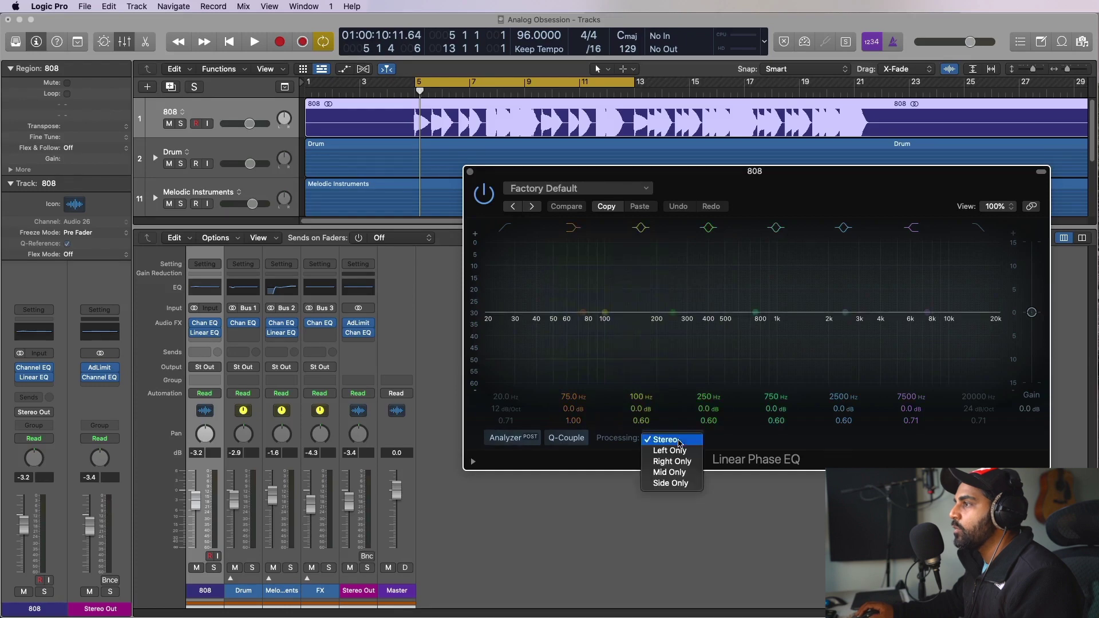
{"action": "left_click", "coordinate": [669, 484]}
{"action": "left_click", "coordinate": [506, 228]}
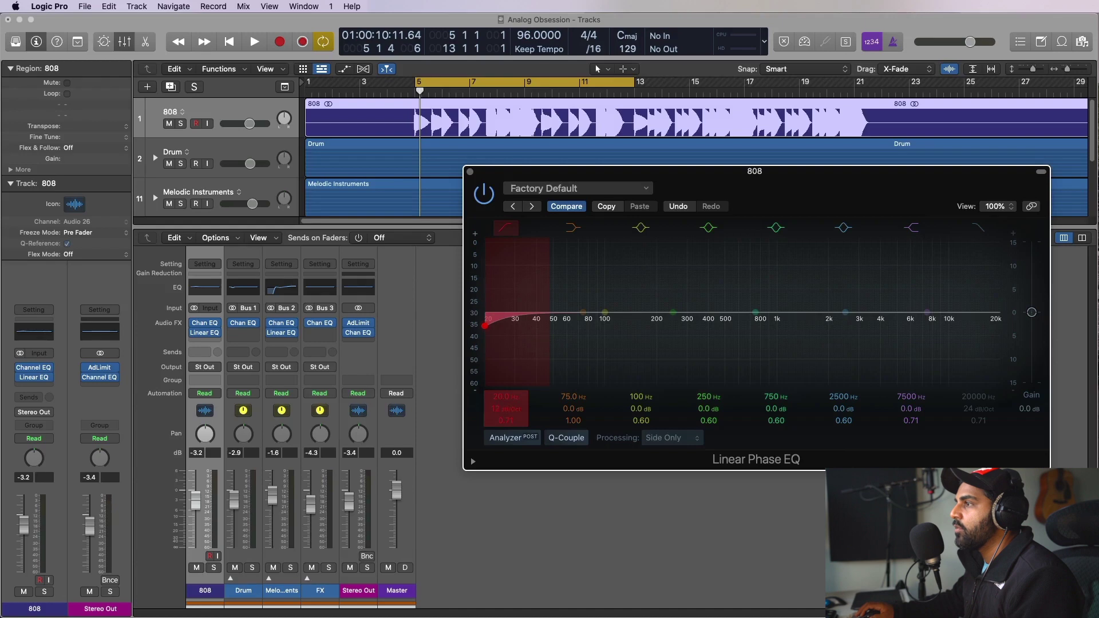
{"action": "left_click_drag", "start_coordinate": [485, 326], "coordinate": [668, 325]}
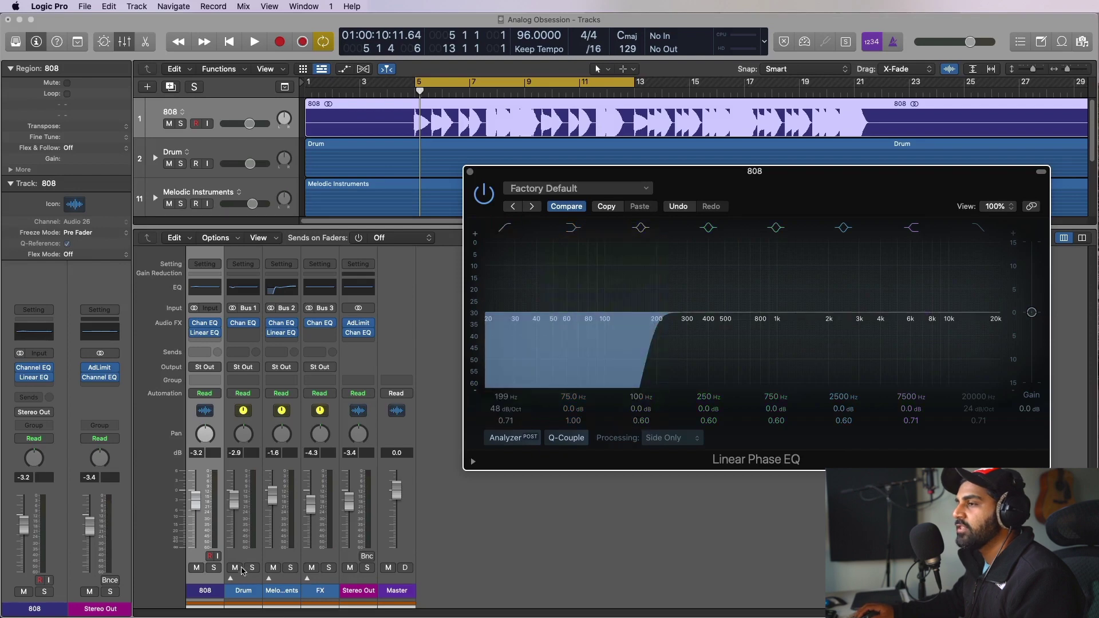
Solo the 808 and audition the EQ on and off, then remove the solo.
{"action": "left_click", "coordinate": [215, 567]}
{"action": "key", "text": "space"}
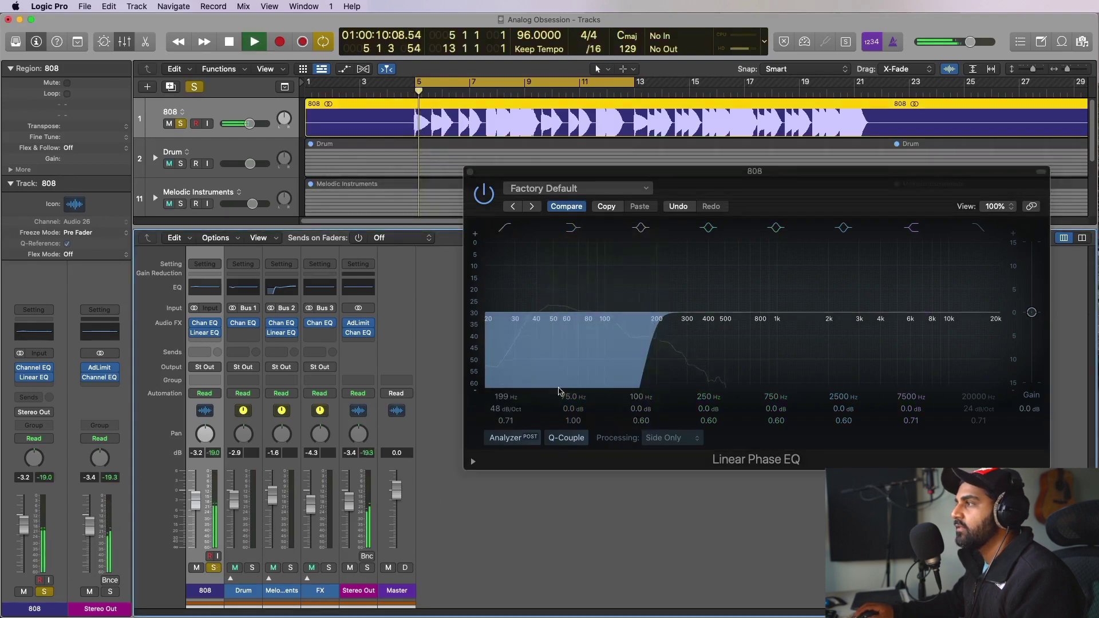
{"action": "left_click", "coordinate": [487, 196]}
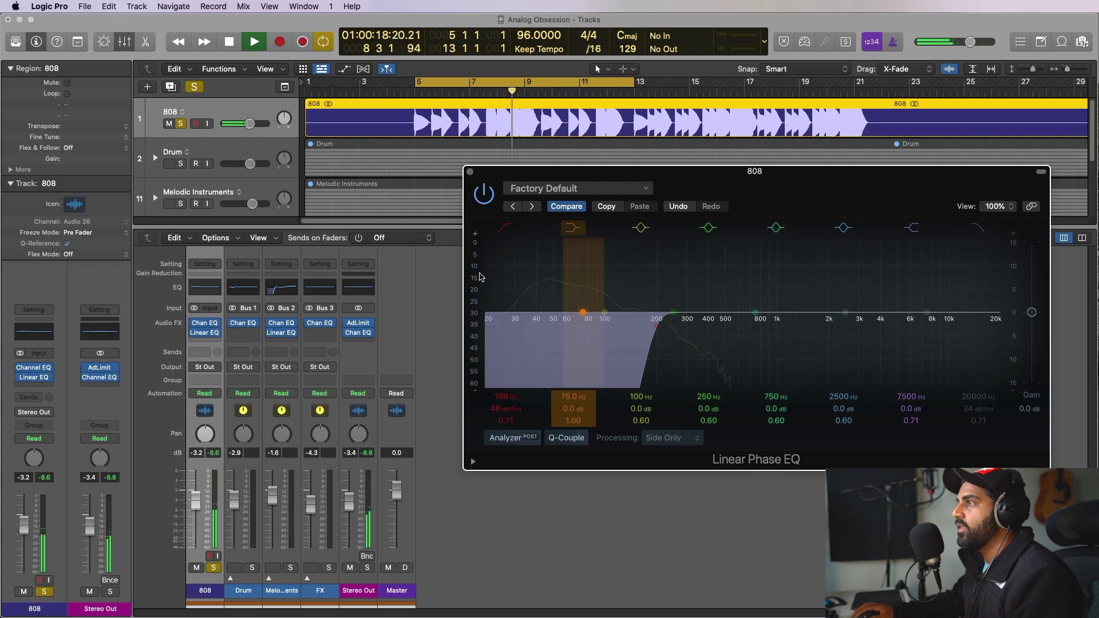
{"action": "key", "text": "space"}
{"action": "left_click", "coordinate": [214, 568]}
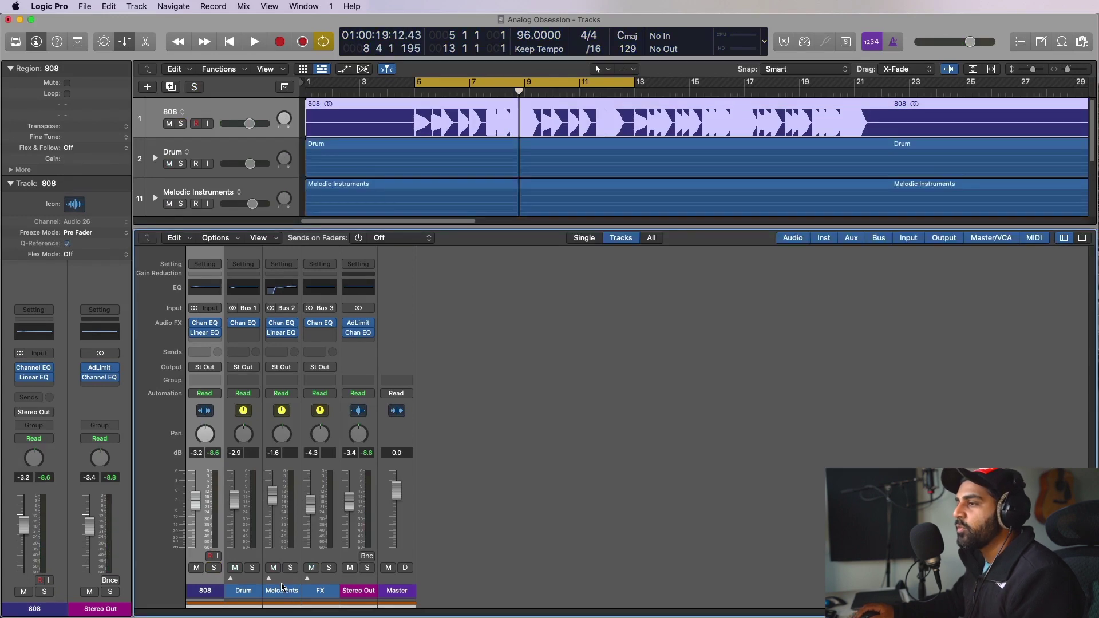
{"action": "left_click", "coordinate": [281, 585], "text": "shift"}
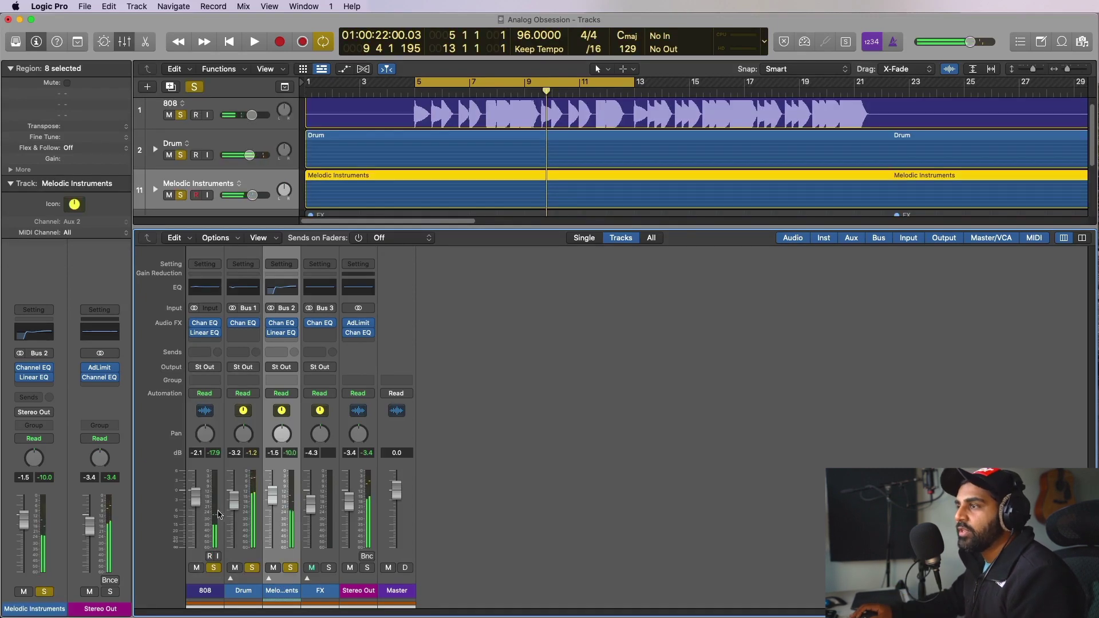
Raise the 808 compressor's Make Up to 1.0 dB at its 3.1:1 ratio.
{"action": "left_click", "coordinate": [202, 580]}
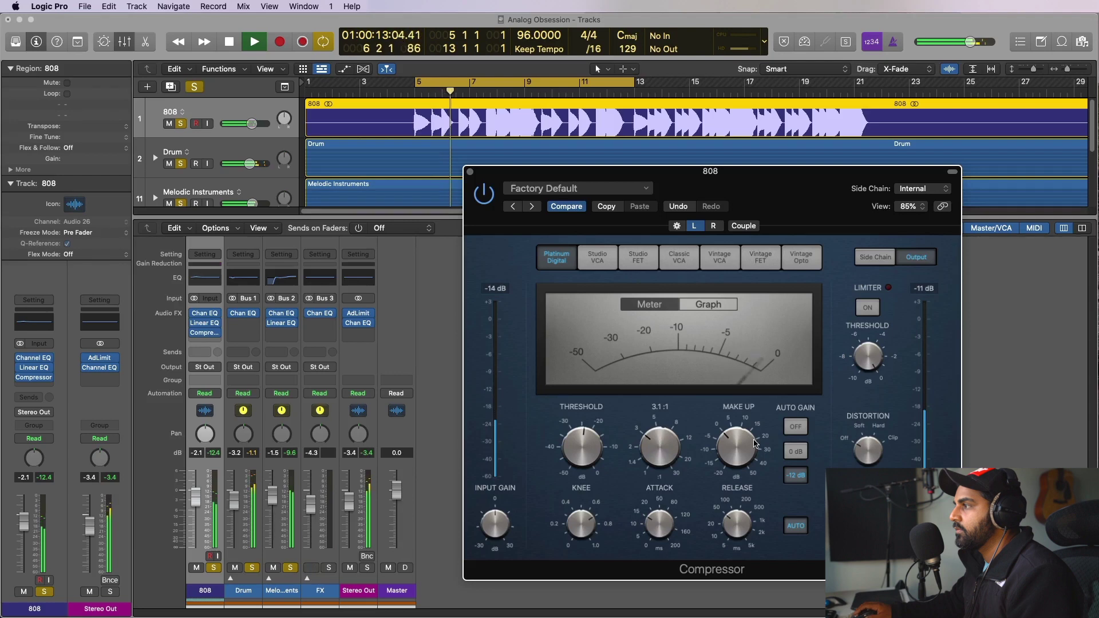
{"action": "mouse_move", "coordinate": [712, 448]}
{"action": "left_click_drag", "start_coordinate": [711, 447], "coordinate": [726, 442]}
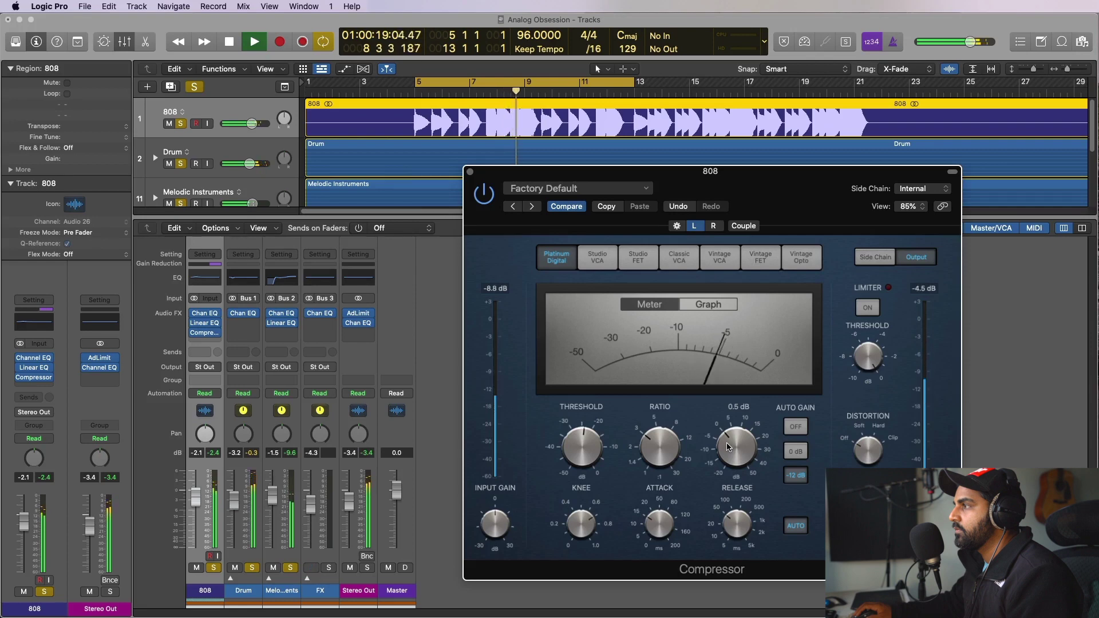
{"action": "key", "text": "space"}
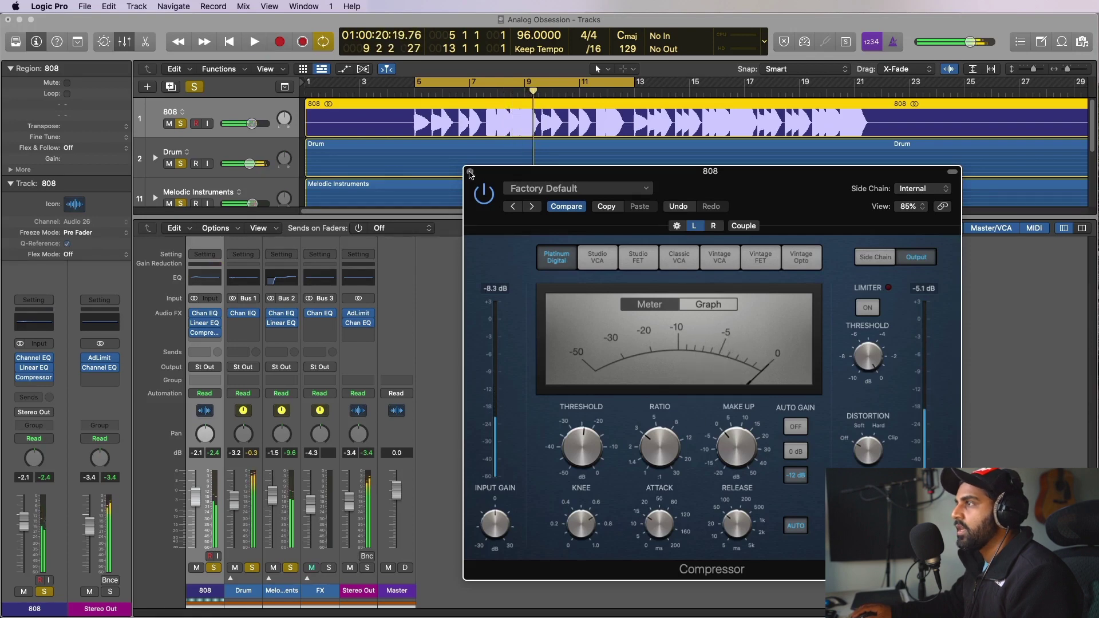
{"action": "left_click", "coordinate": [470, 171]}
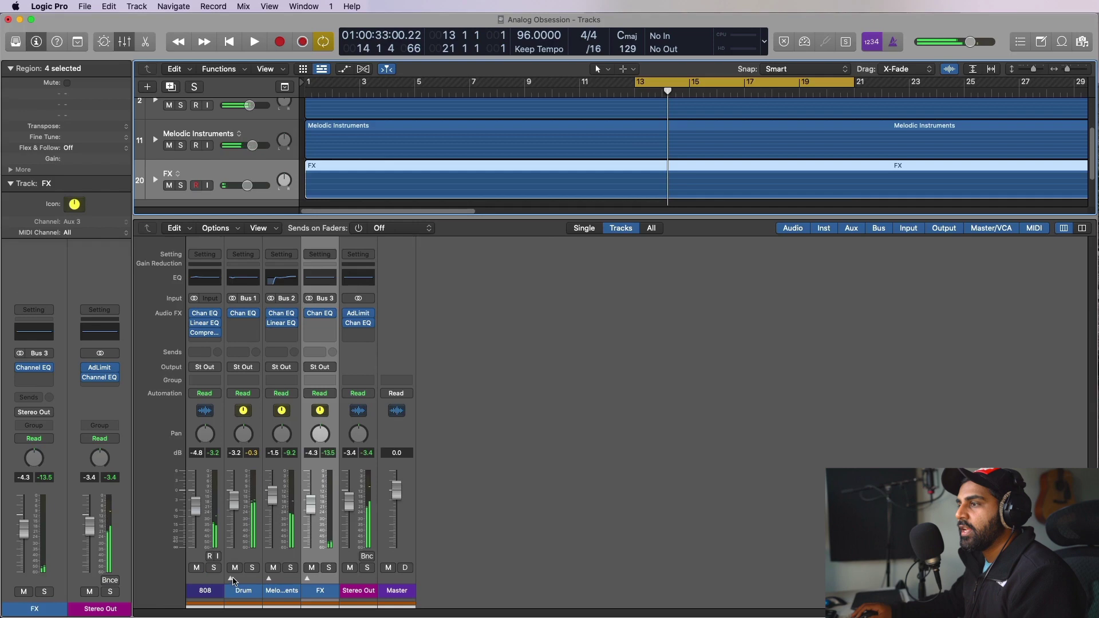
Expand the Drum stack and add Bus 4 sends on Kick and Kick 2.
{"action": "left_click", "coordinate": [231, 579]}
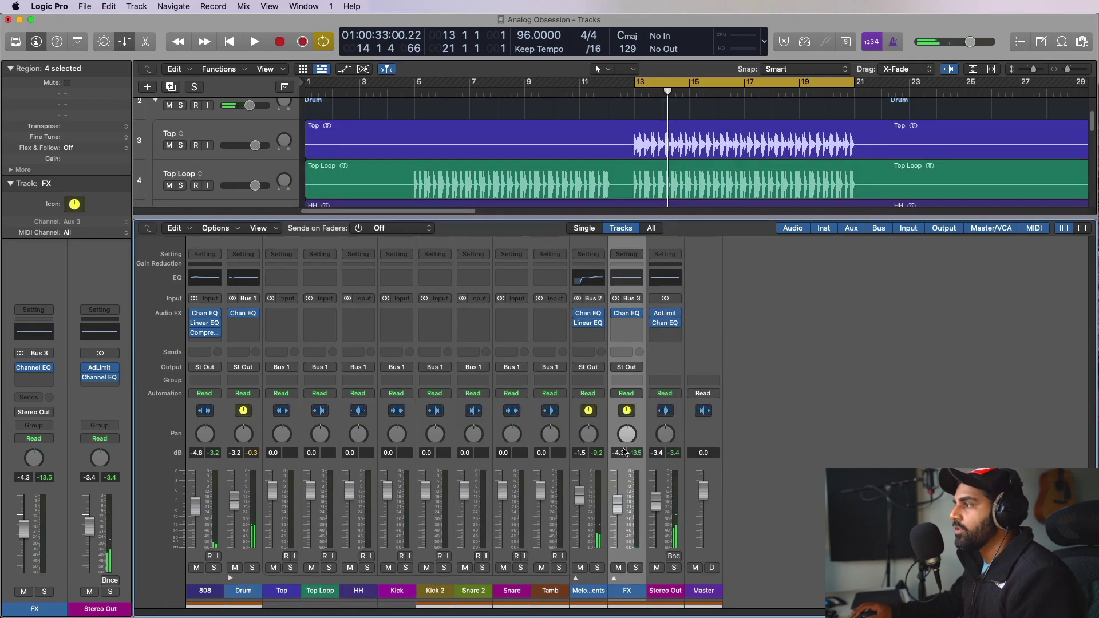
{"action": "left_click", "coordinate": [326, 581]}
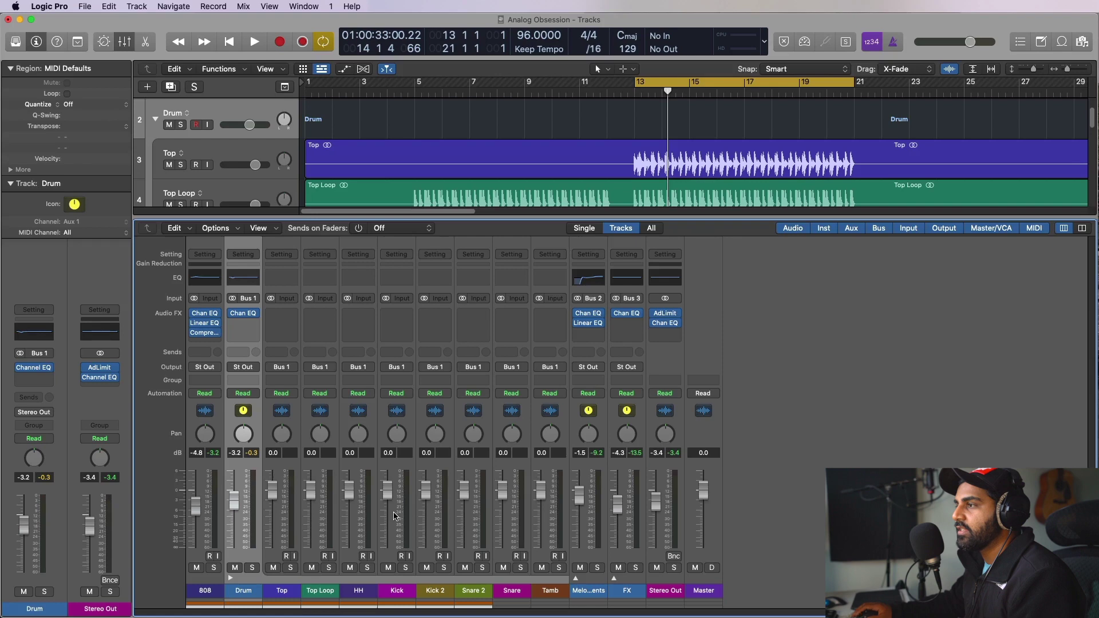
{"action": "left_click", "coordinate": [395, 429]}
{"action": "left_click", "coordinate": [391, 352]}
{"action": "mouse_move", "coordinate": [418, 367]}
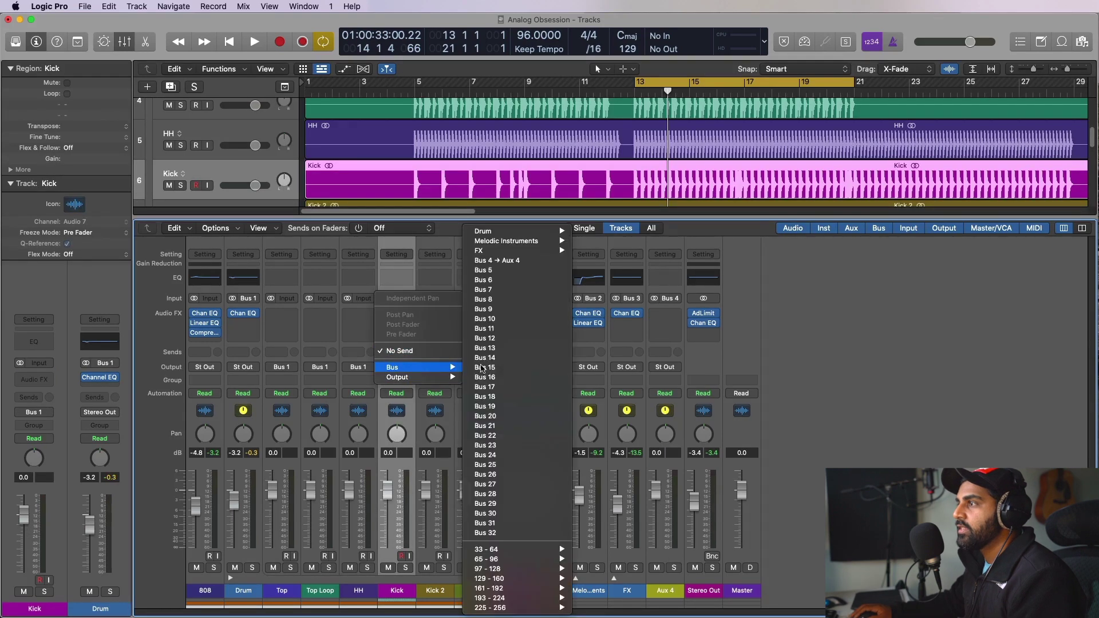
{"action": "left_click", "coordinate": [491, 261]}
{"action": "left_click", "coordinate": [446, 589]}
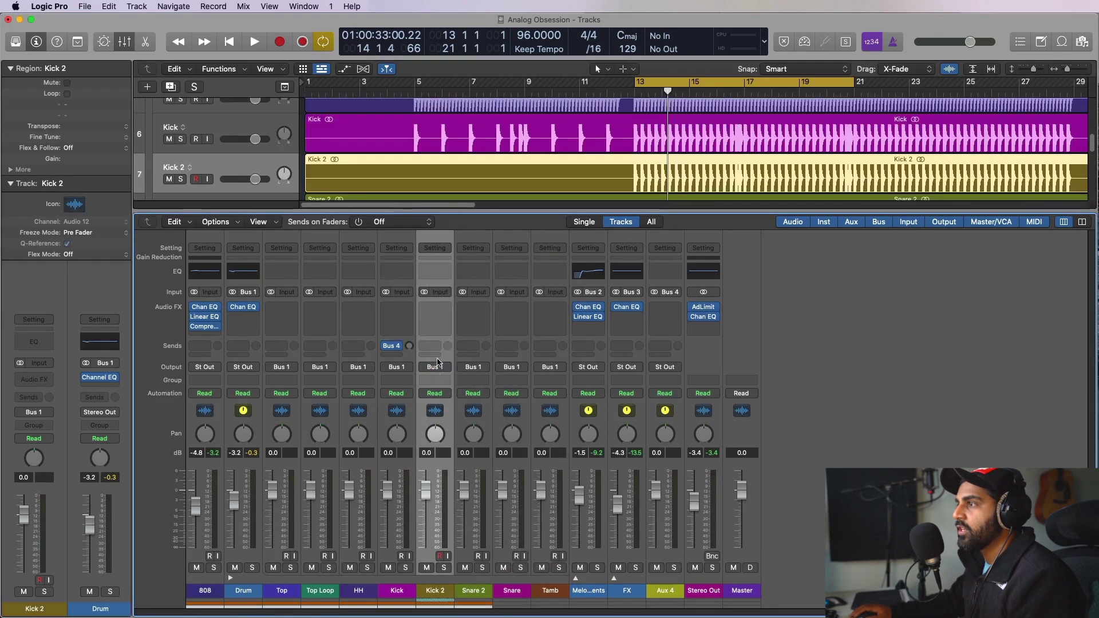
{"action": "left_click", "coordinate": [432, 347]}
{"action": "mouse_move", "coordinate": [454, 363]}
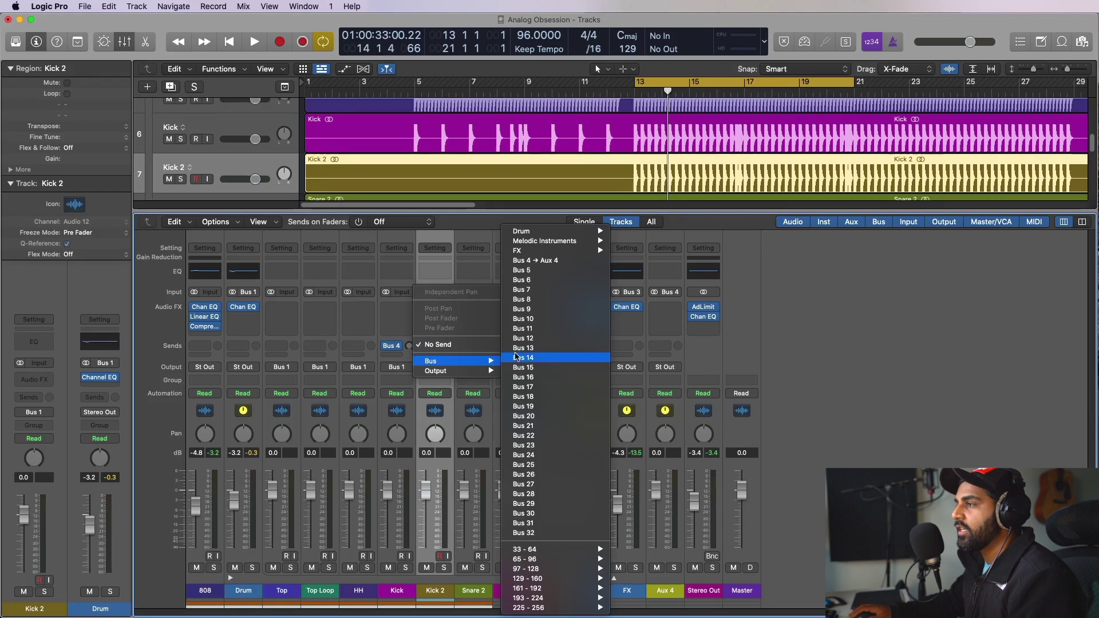
{"action": "left_click", "coordinate": [530, 260]}
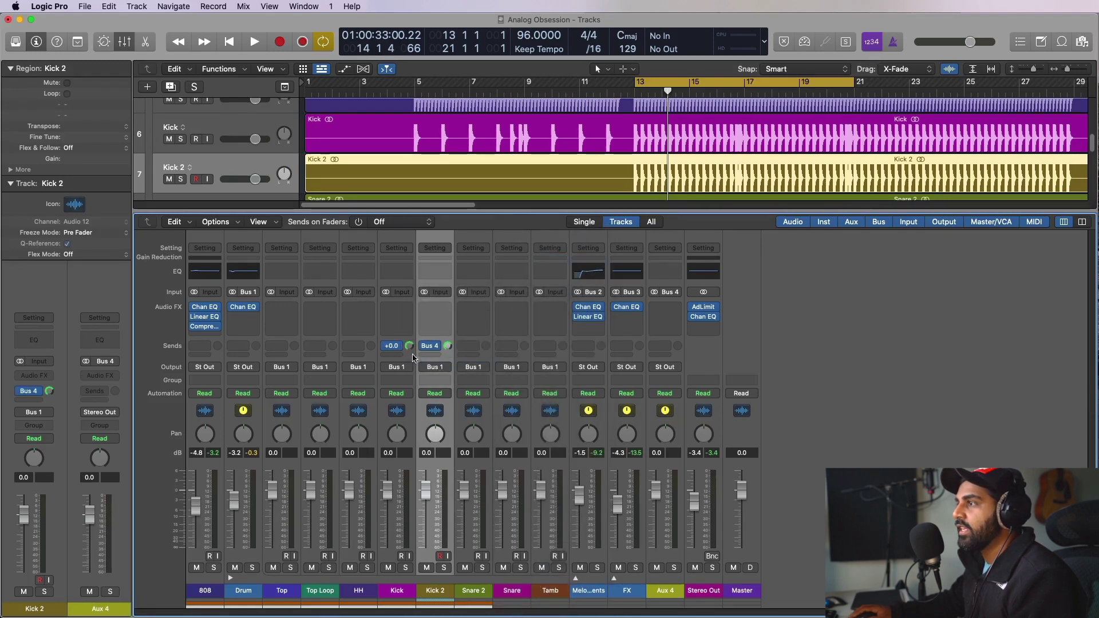
Rename the Aux 4 channel to 'side chain' and set its output to No Output.
{"action": "left_click", "coordinate": [664, 592]}
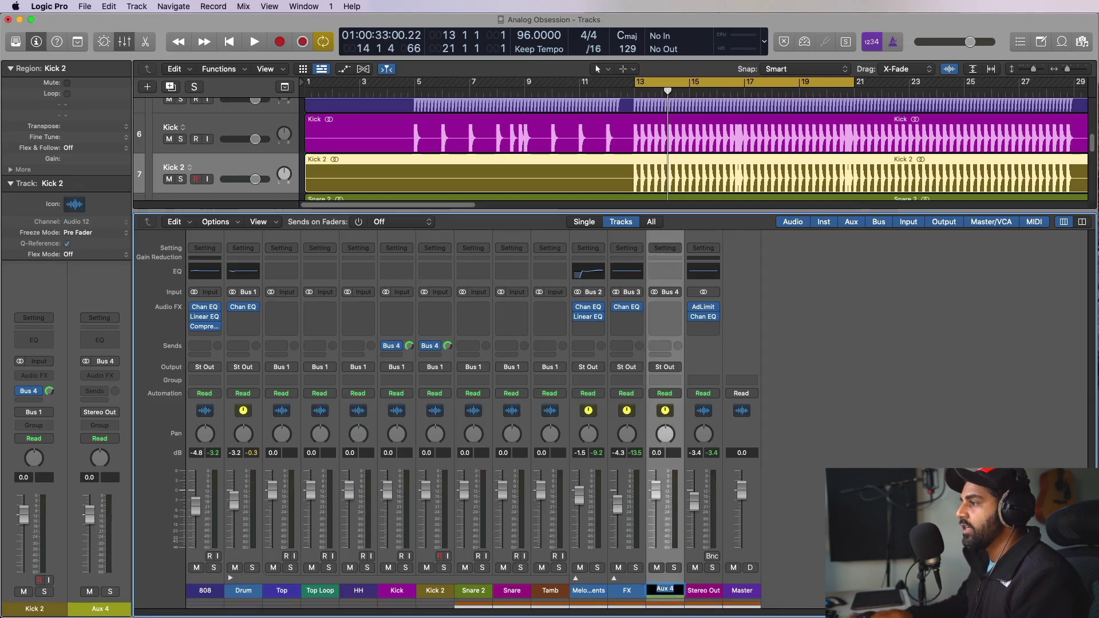
{"action": "type", "text": "side chain"}
{"action": "key", "text": "Return"}
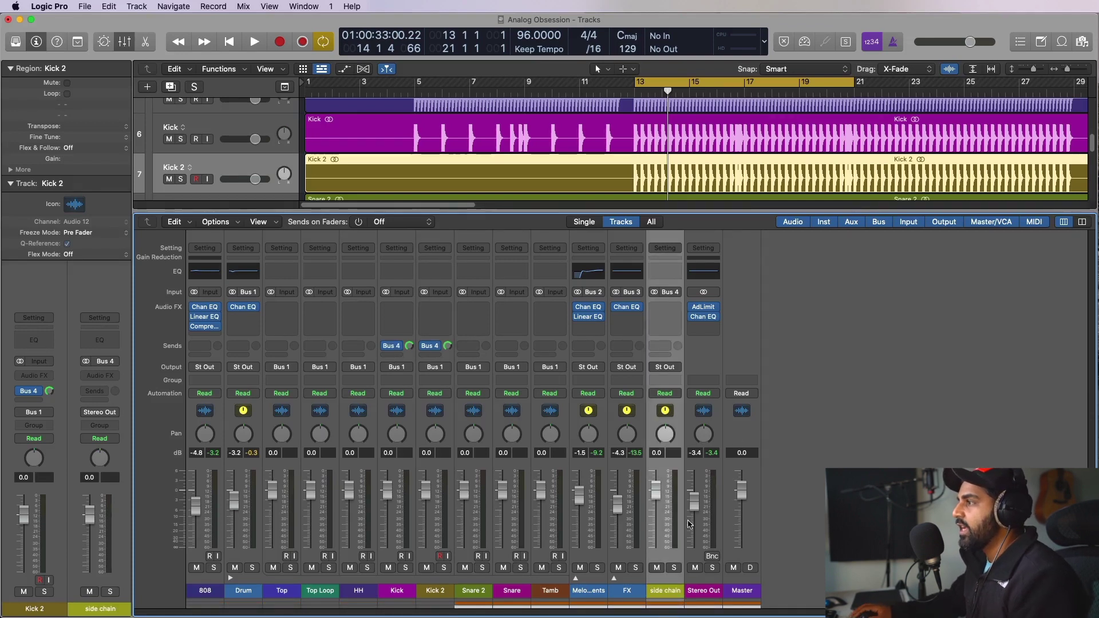
{"action": "left_click", "coordinate": [665, 367]}
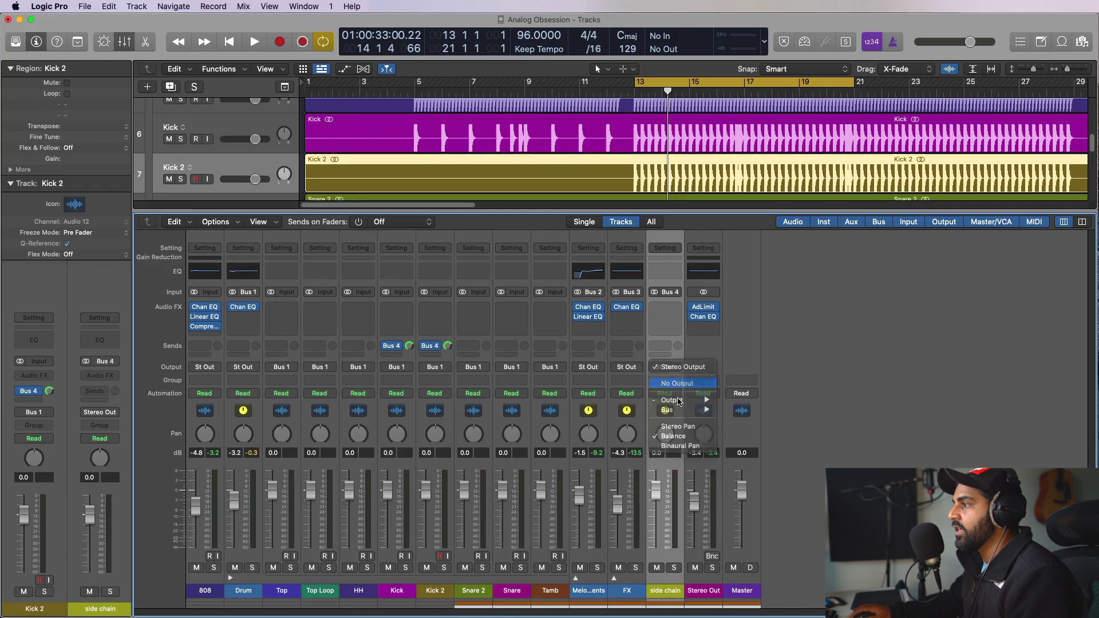
{"action": "left_click", "coordinate": [673, 385]}
Briefly play back the beat to check the kick routing.
{"action": "left_click", "coordinate": [414, 592]}
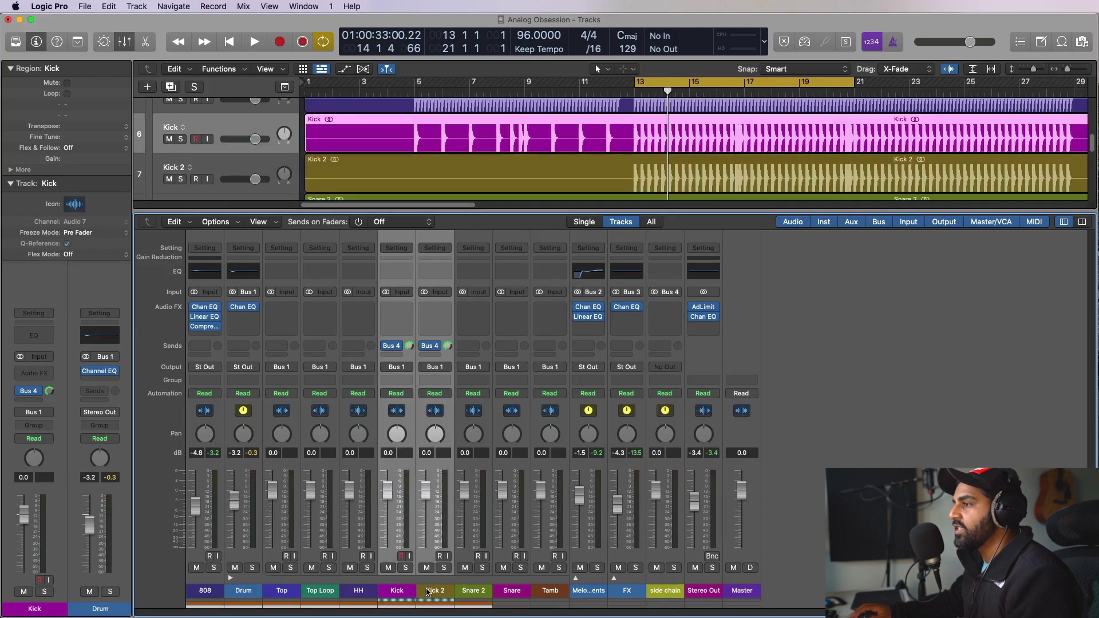
{"action": "key", "text": "space"}
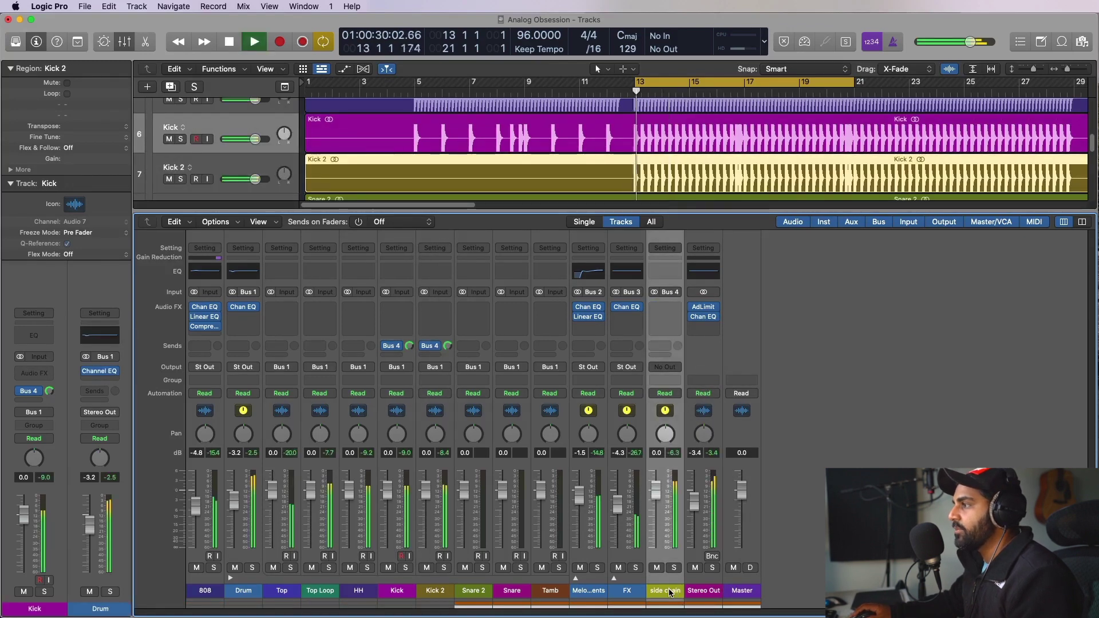
{"action": "key", "text": "space"}
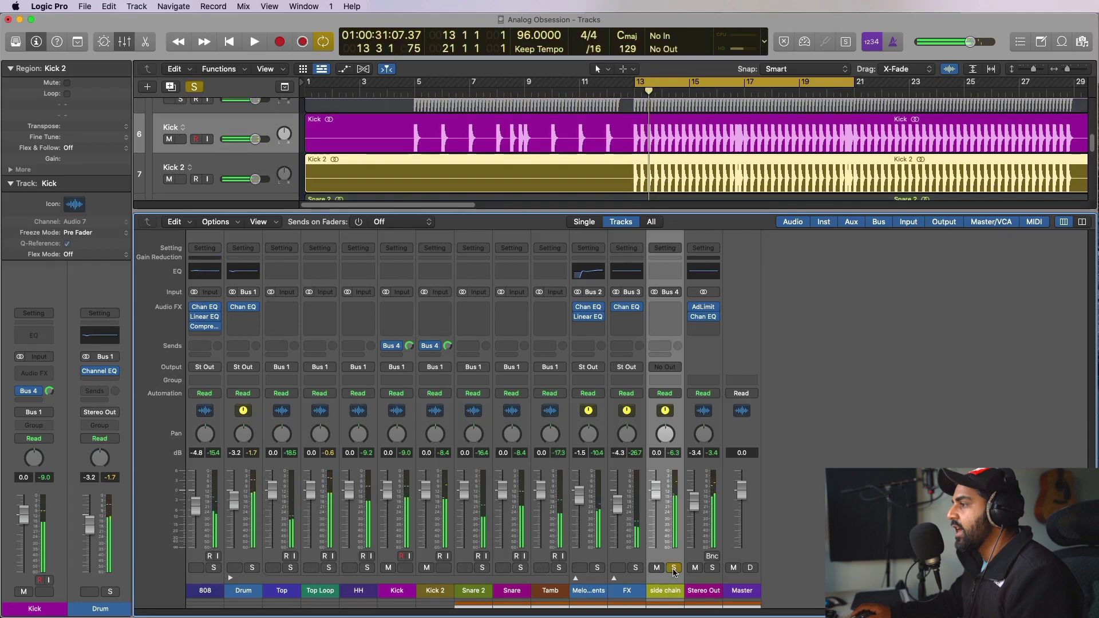
{"action": "key", "text": "space"}
{"action": "key", "text": "space"}
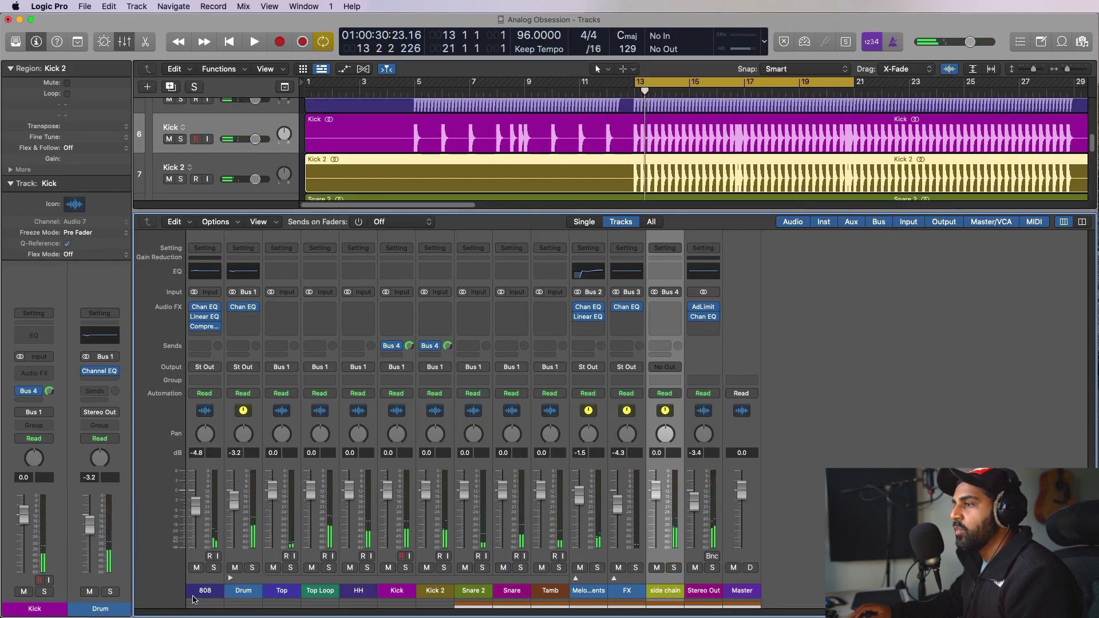
{"action": "left_click", "coordinate": [206, 591]}
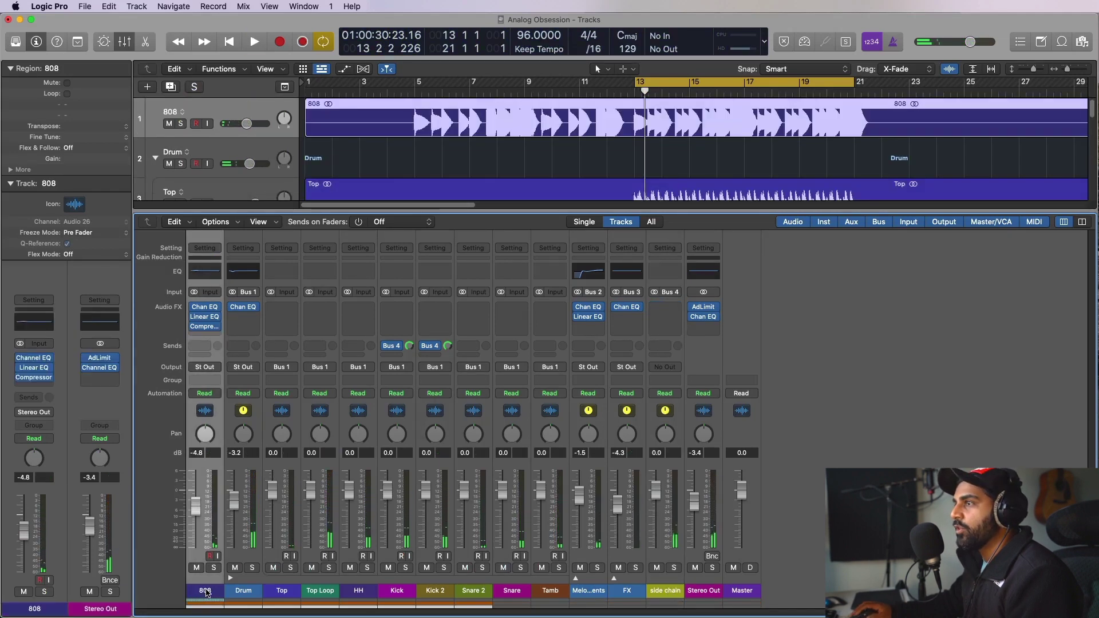
Set the 808 Compressor's Side Chain source to Bus 4 and show its detection settings.
{"action": "left_click", "coordinate": [206, 327]}
{"action": "left_click_drag", "start_coordinate": [759, 169], "coordinate": [540, 118]}
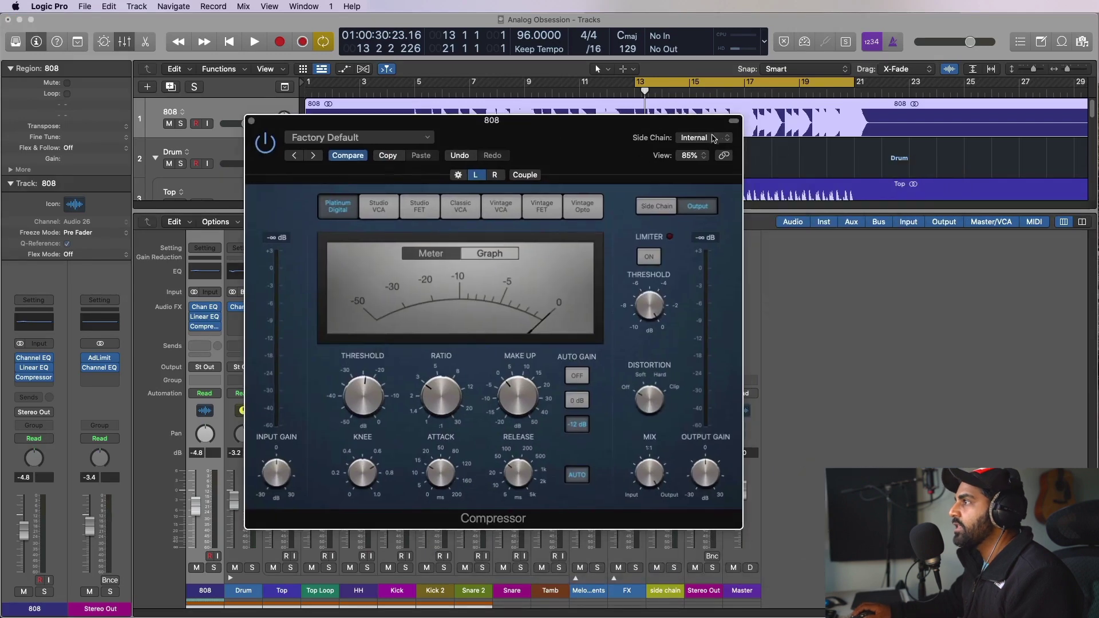
{"action": "left_click", "coordinate": [714, 138]}
{"action": "mouse_move", "coordinate": [699, 175]}
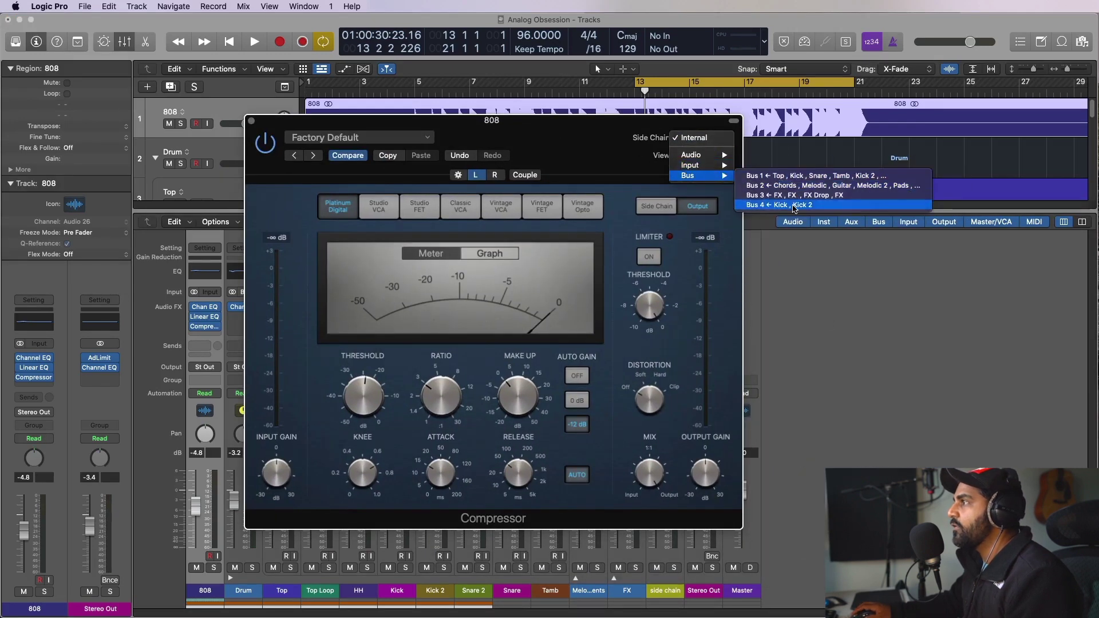
{"action": "left_click", "coordinate": [794, 206]}
{"action": "left_click", "coordinate": [656, 208]}
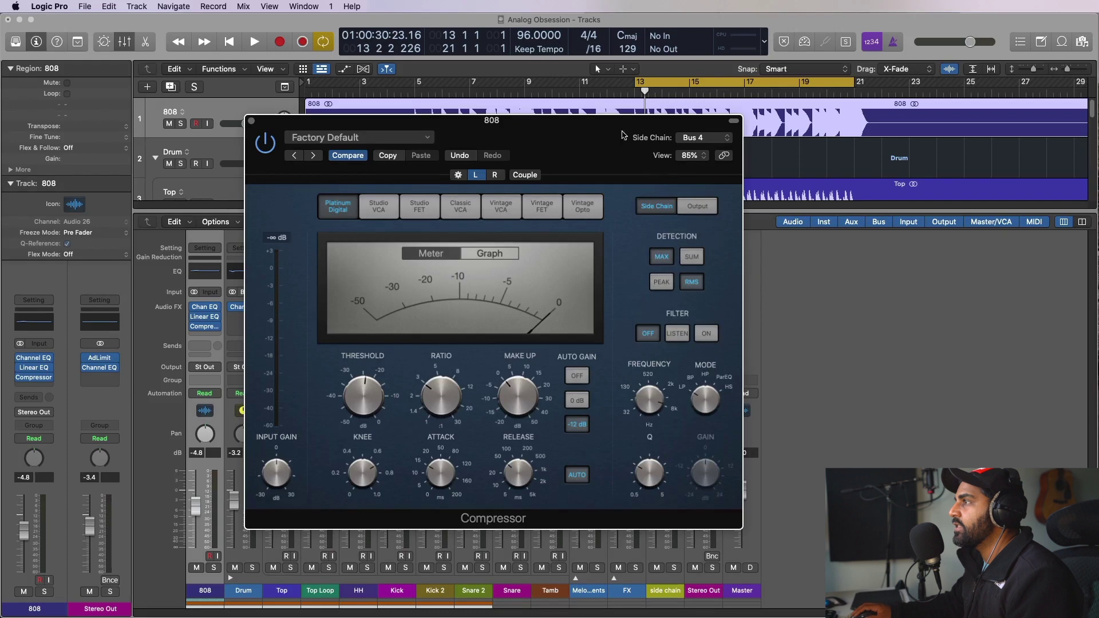
{"action": "left_click_drag", "start_coordinate": [624, 135], "coordinate": [864, 183]}
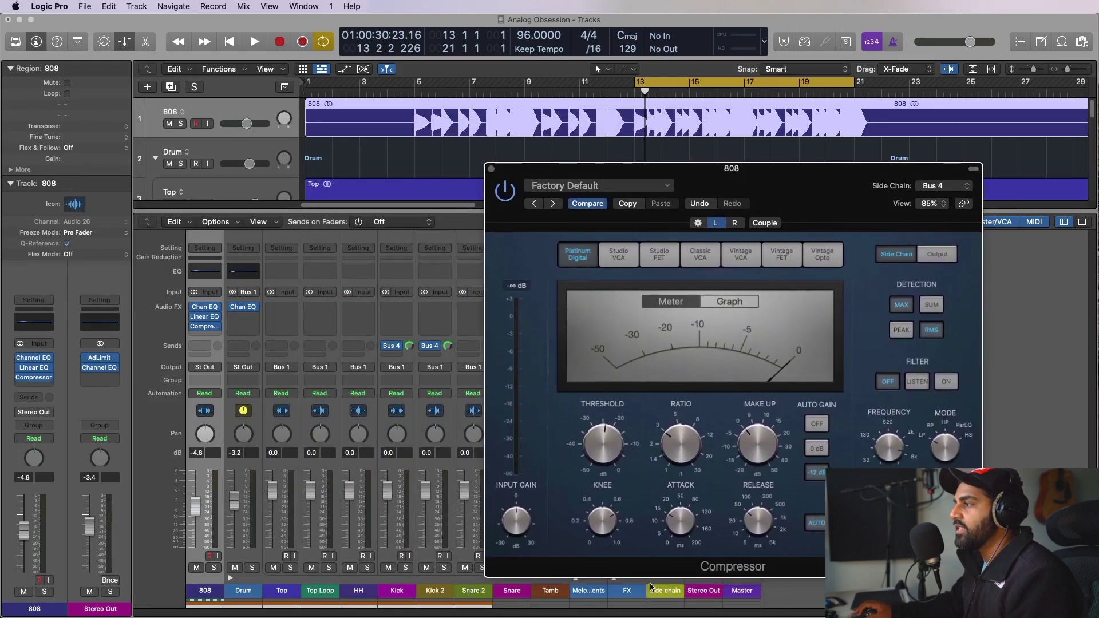
{"action": "left_click_drag", "start_coordinate": [727, 197], "coordinate": [794, 152]}
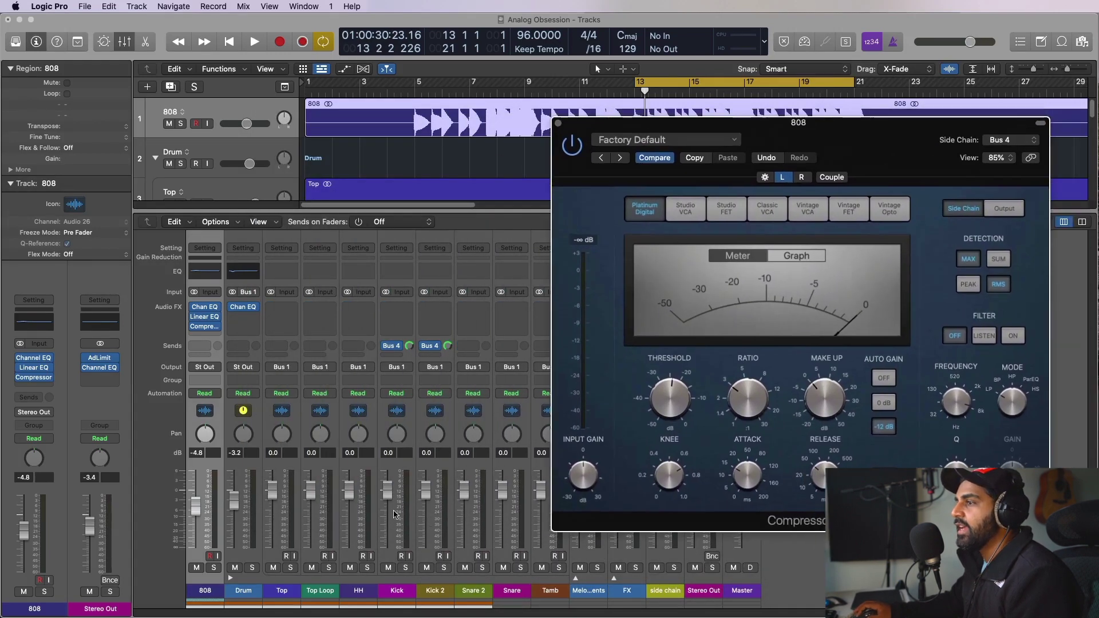
Solo the 808 and compare Internal versus Bus 4 side chain, leaving it on Bus 4.
{"action": "left_click", "coordinate": [214, 568]}
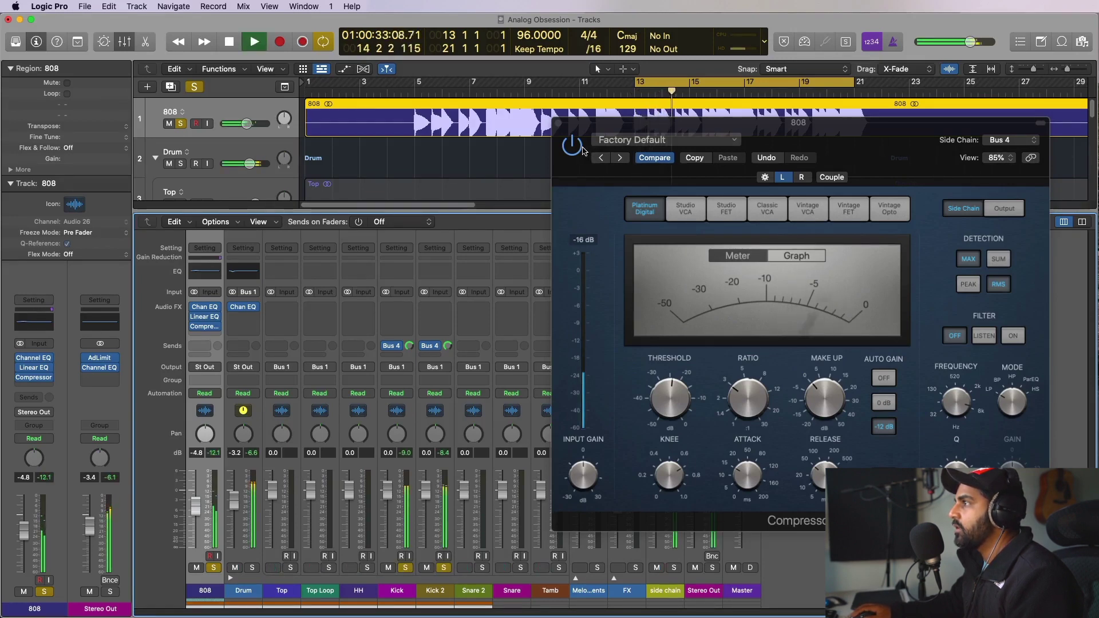
{"action": "key", "text": "space"}
{"action": "left_click", "coordinate": [1011, 141]}
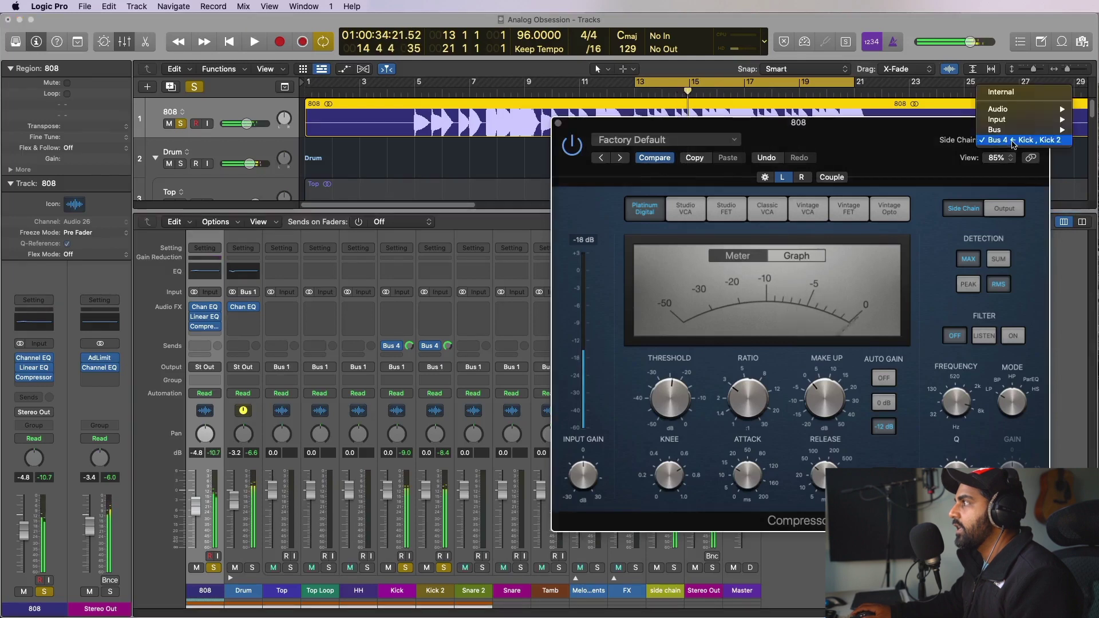
{"action": "left_click", "coordinate": [1000, 93]}
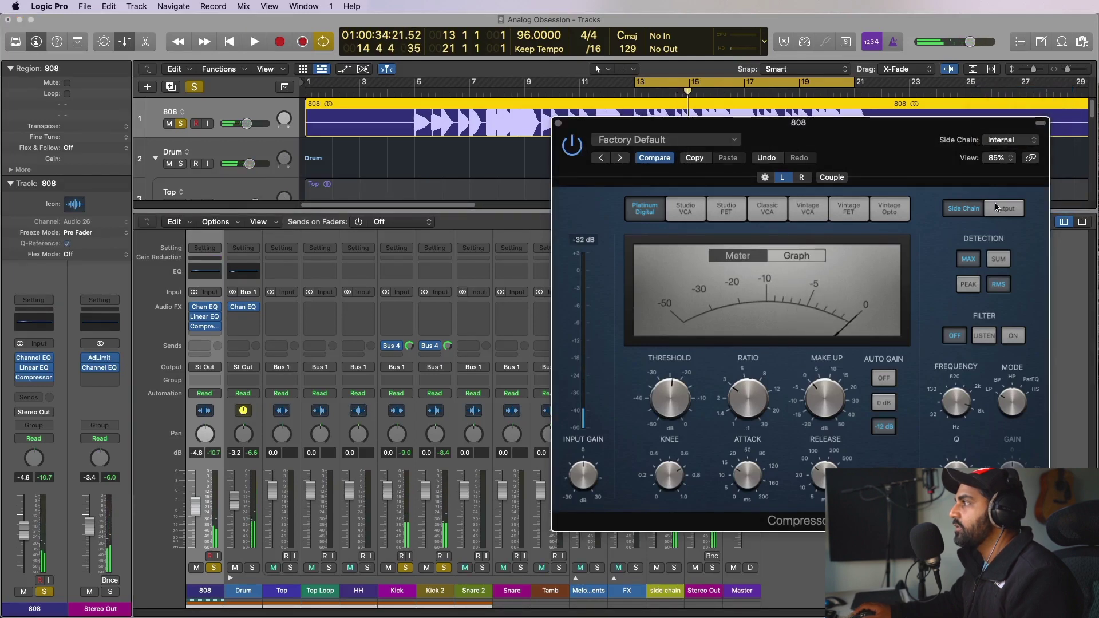
{"action": "left_click", "coordinate": [1003, 209]}
{"action": "key", "text": "space"}
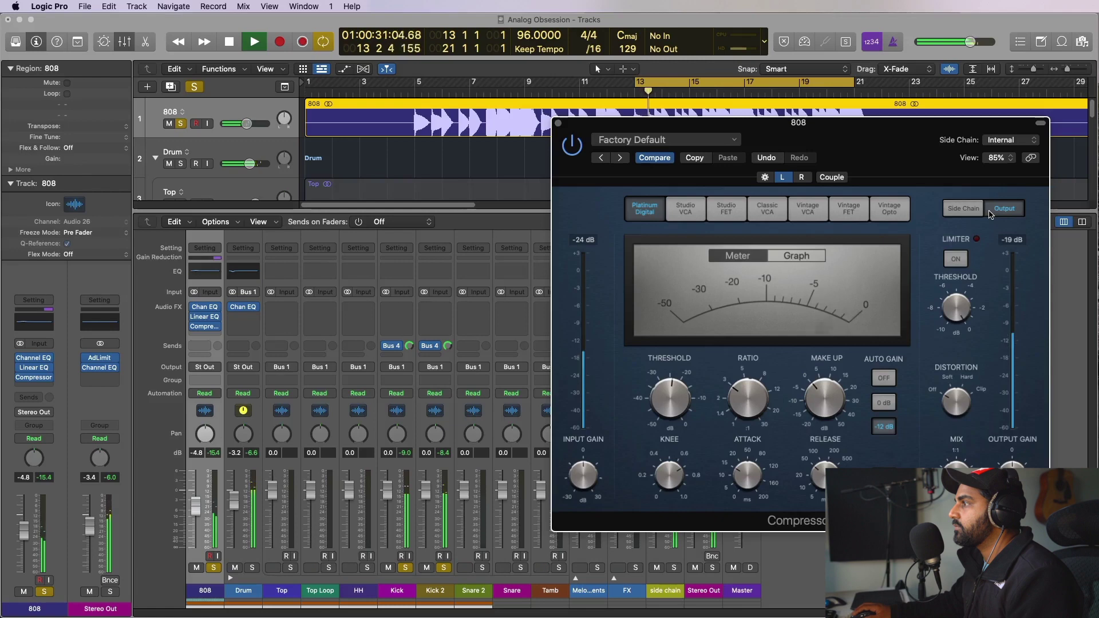
{"action": "left_click", "coordinate": [1005, 141]}
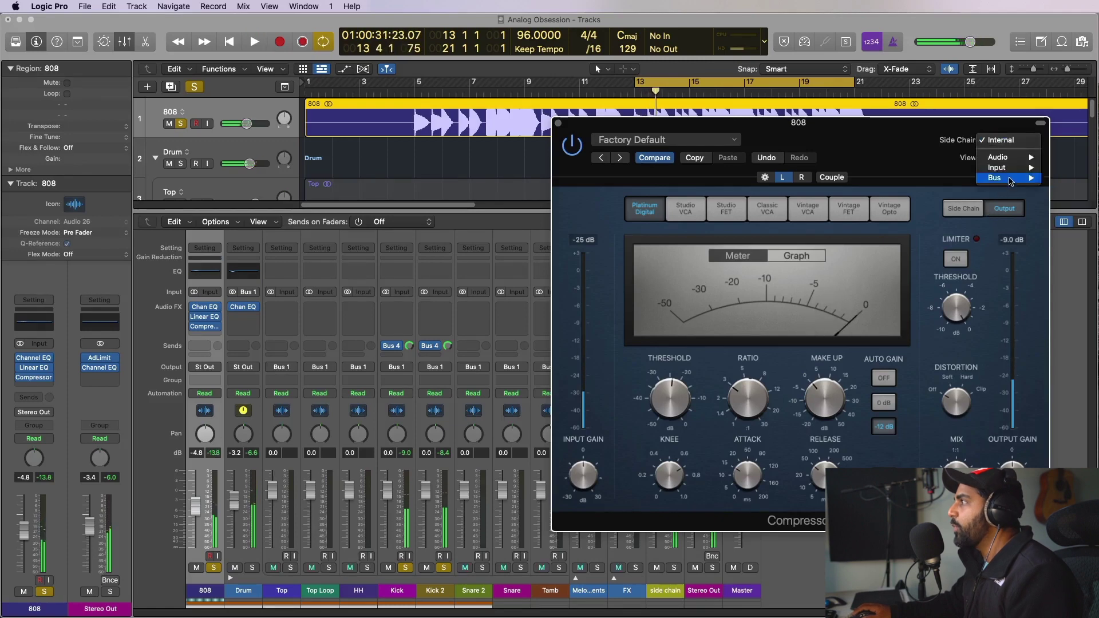
{"action": "mouse_move", "coordinate": [999, 178]}
{"action": "left_click", "coordinate": [1071, 208]}
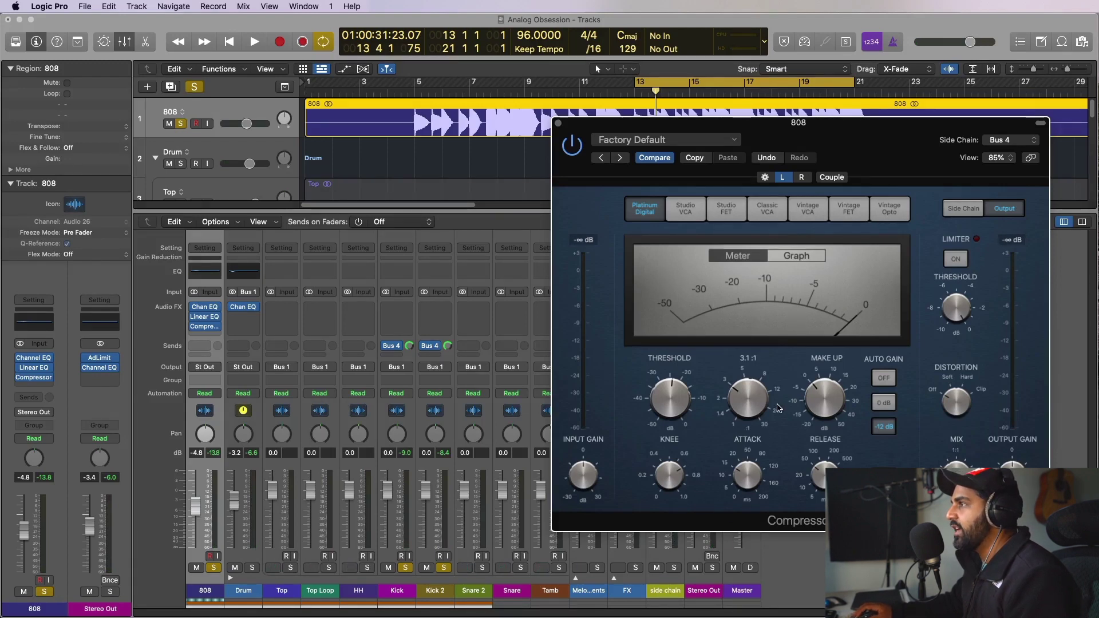
{"action": "key", "text": "space"}
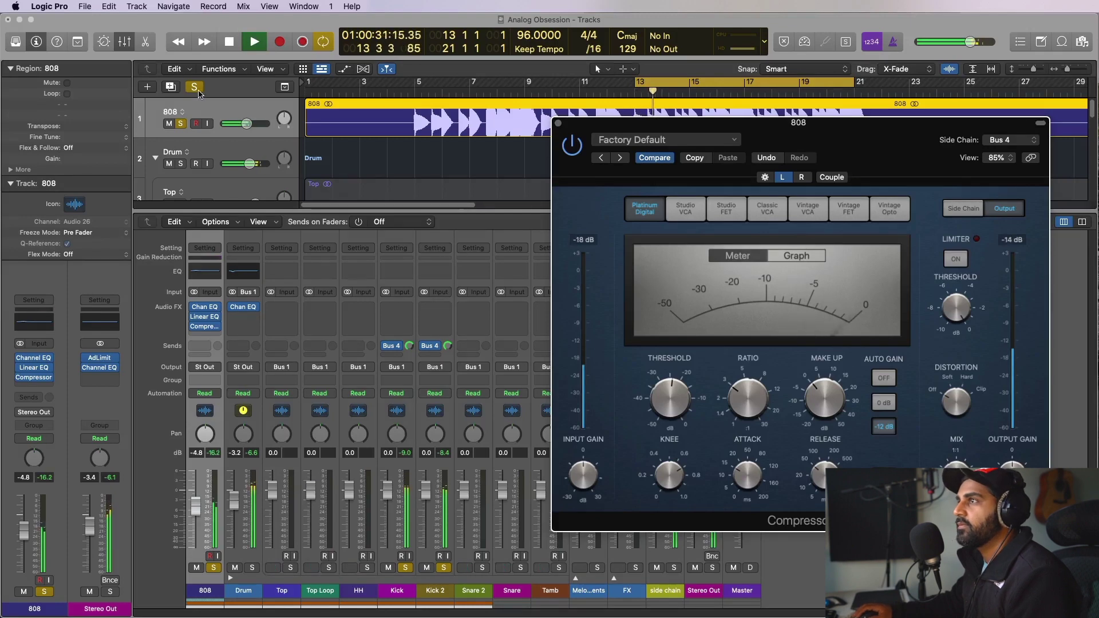
{"action": "key", "text": "space"}
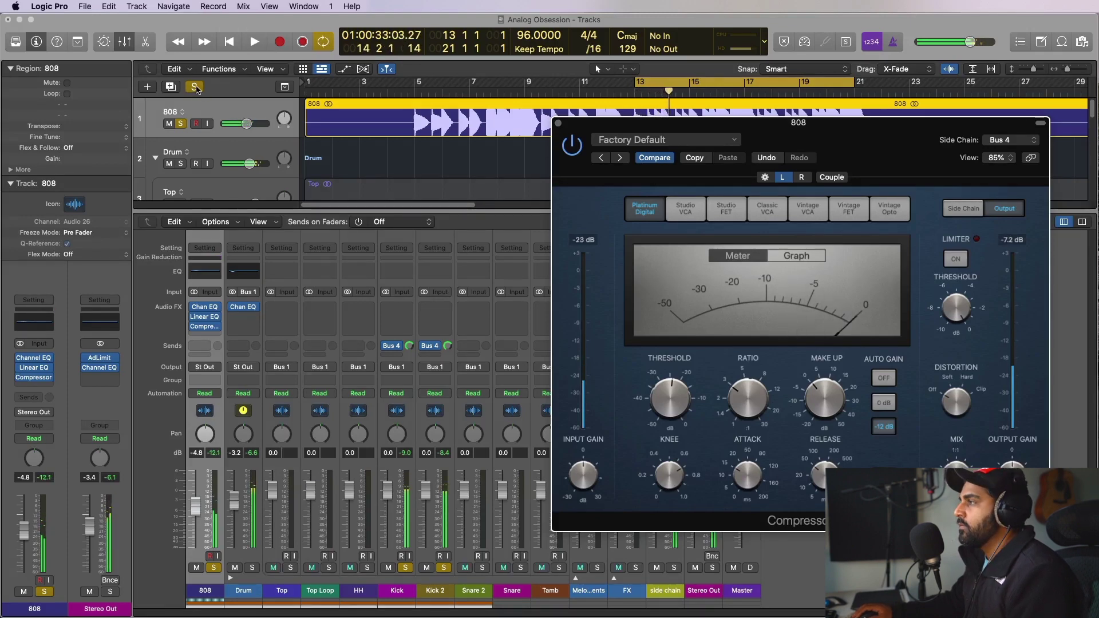
Clear all solos, close the compressor and hide the Mixer.
{"action": "left_click", "coordinate": [194, 87]}
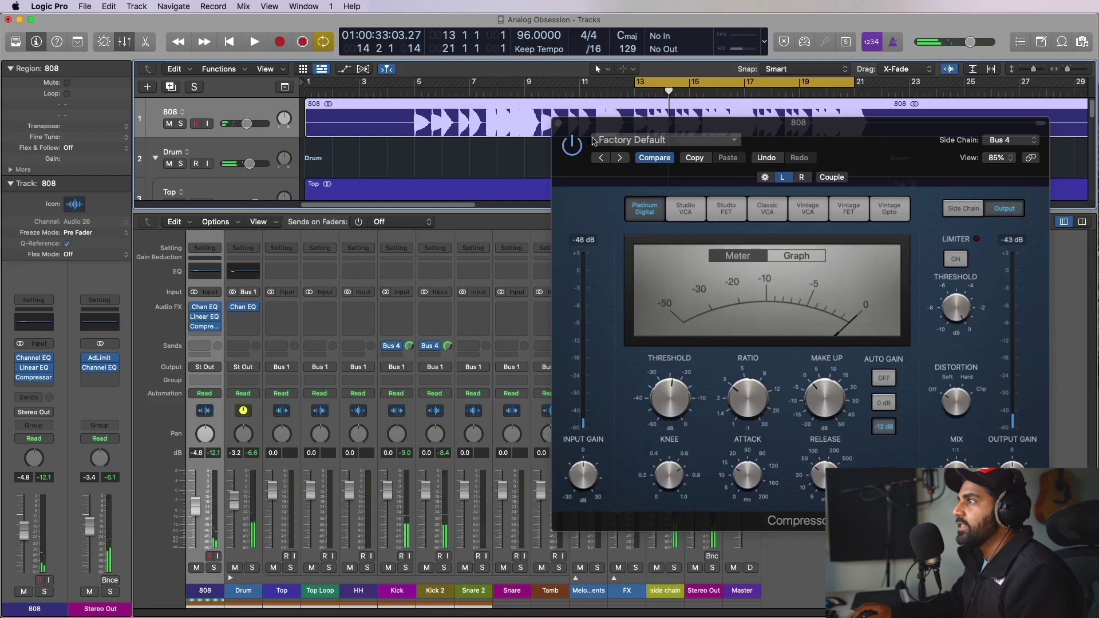
{"action": "left_click", "coordinate": [561, 127]}
{"action": "key", "text": "x"}
{"action": "key", "text": "space"}
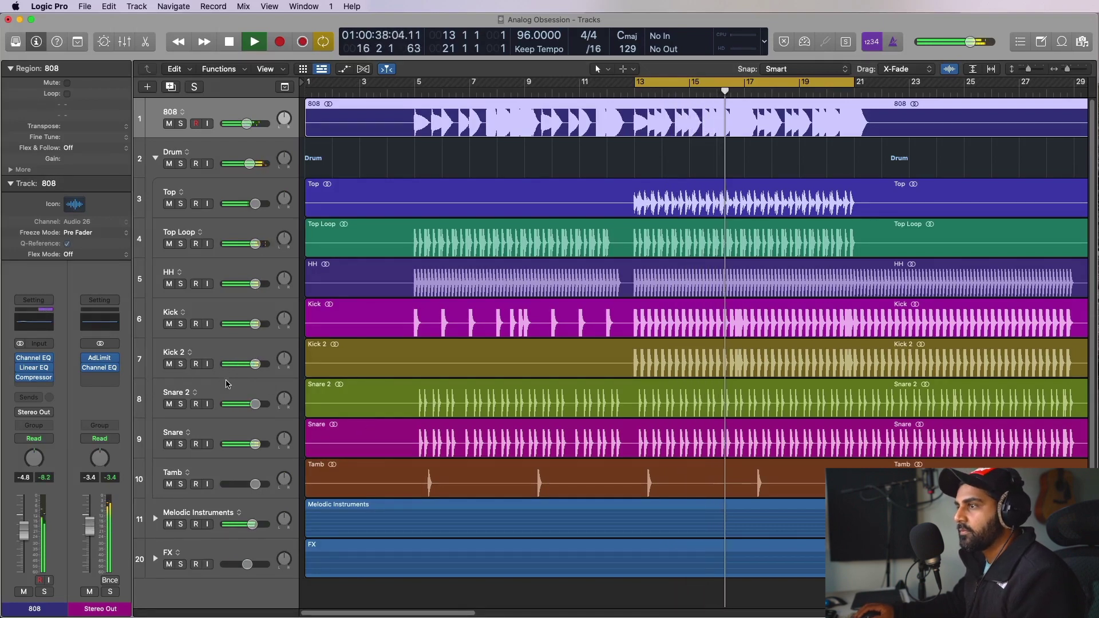
Expand the Melodic Instruments folder and move Melodic below Pads, beside Melodic 3.
{"action": "key", "text": "space"}
{"action": "left_click", "coordinate": [155, 520]}
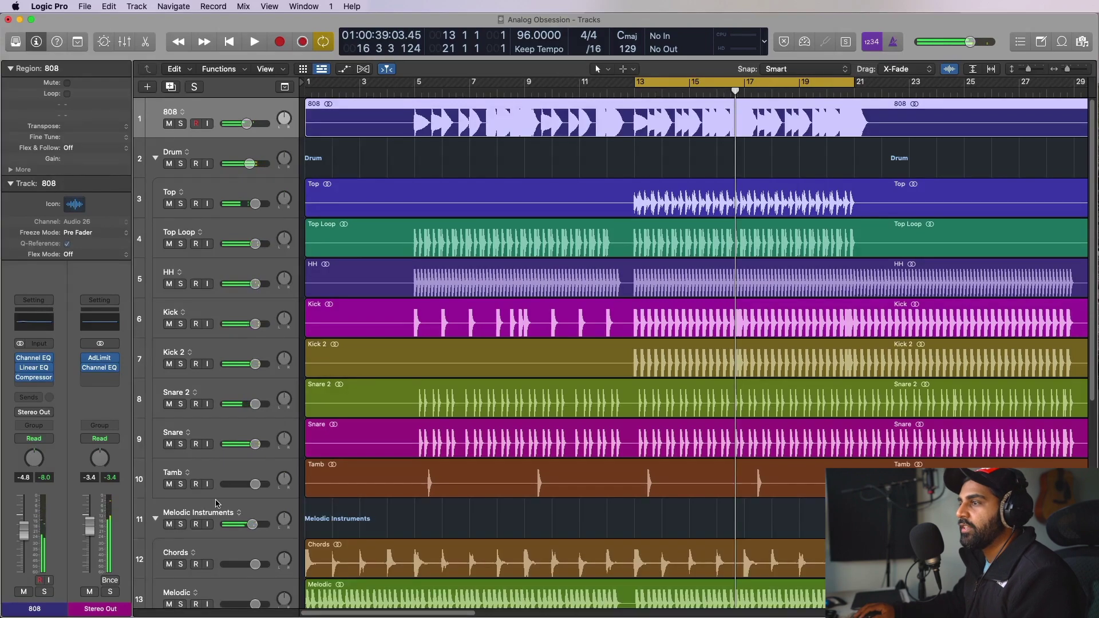
{"action": "scroll", "coordinate": [349, 345], "scroll_direction": "down", "scroll_amount": 10}
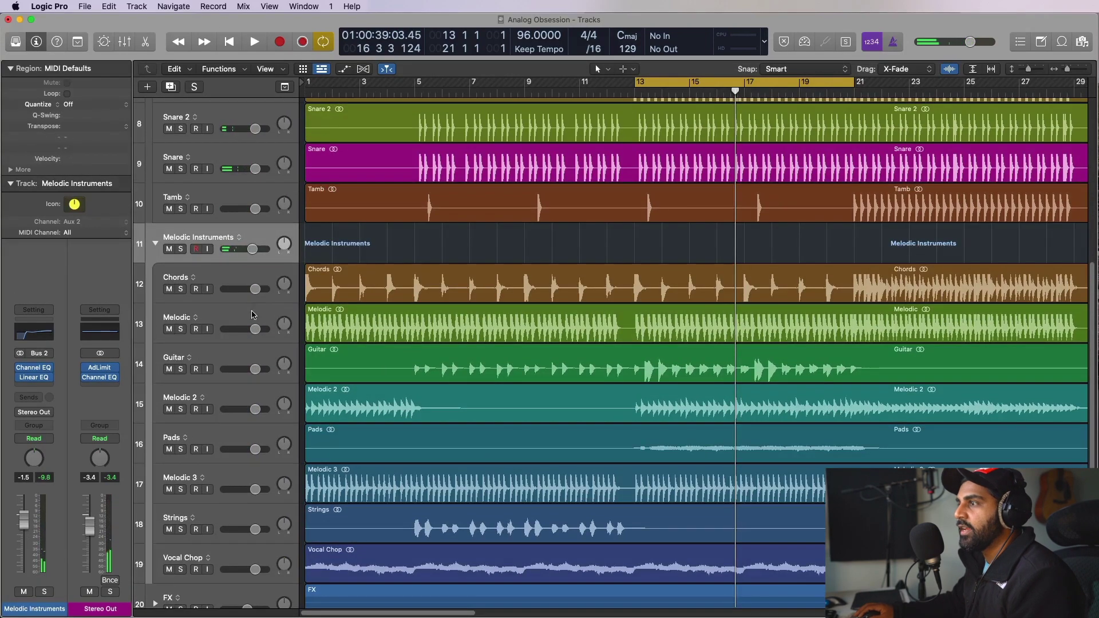
{"action": "left_click_drag", "start_coordinate": [252, 314], "coordinate": [243, 450]}
{"action": "scroll", "coordinate": [252, 435], "scroll_direction": "down", "scroll_amount": 2}
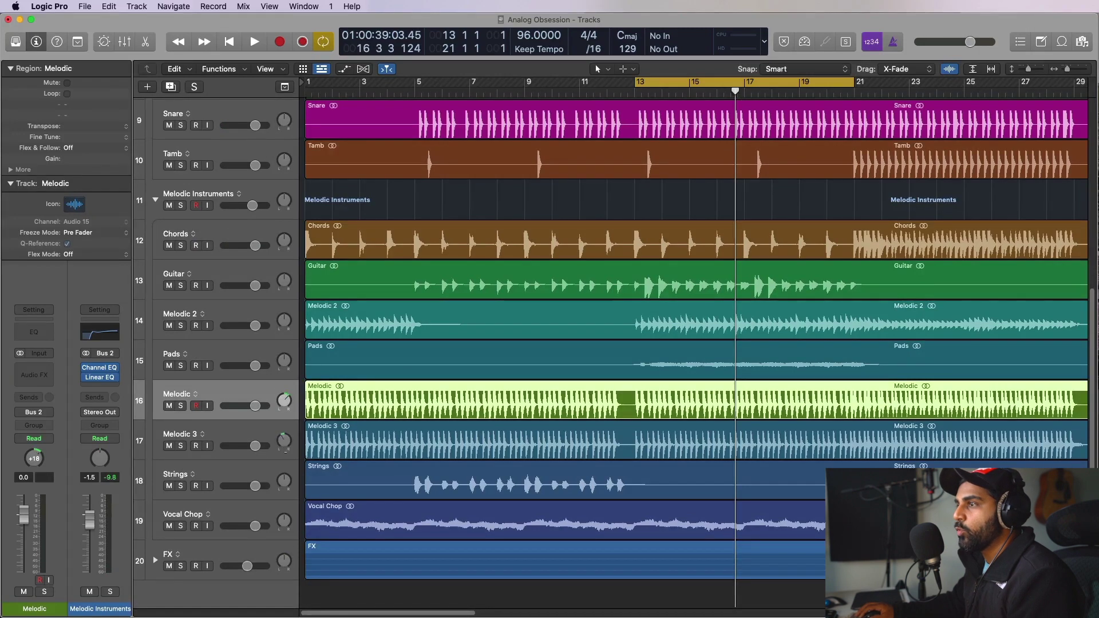
Audition Melodic and Melodic 3 soloed together, then unsolo both.
{"action": "left_click_drag", "start_coordinate": [184, 448], "coordinate": [181, 407]}
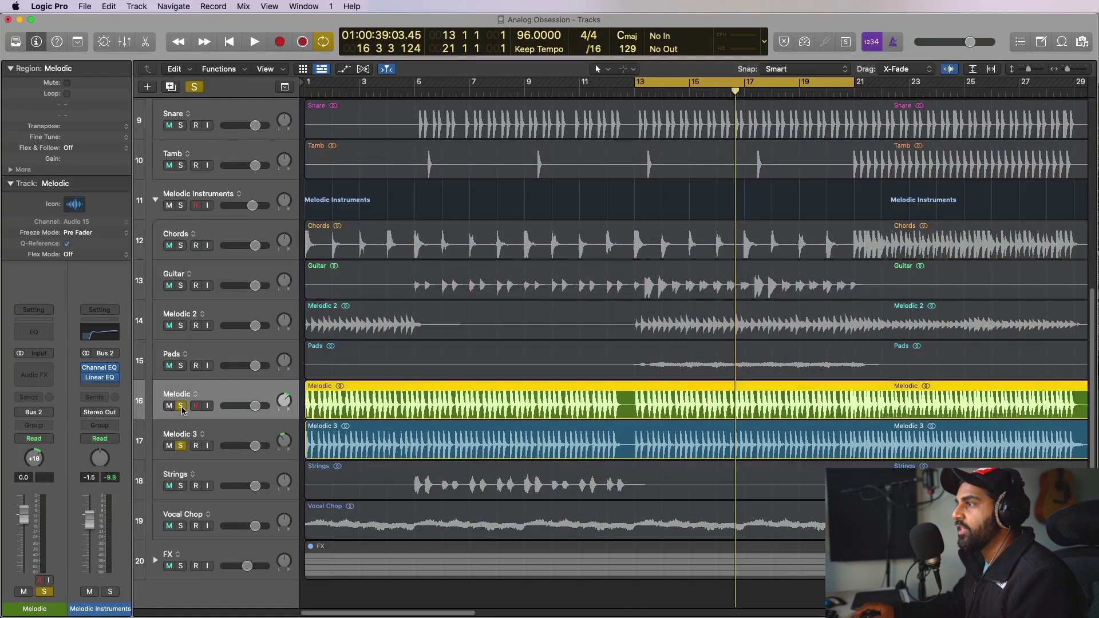
{"action": "key", "text": "space"}
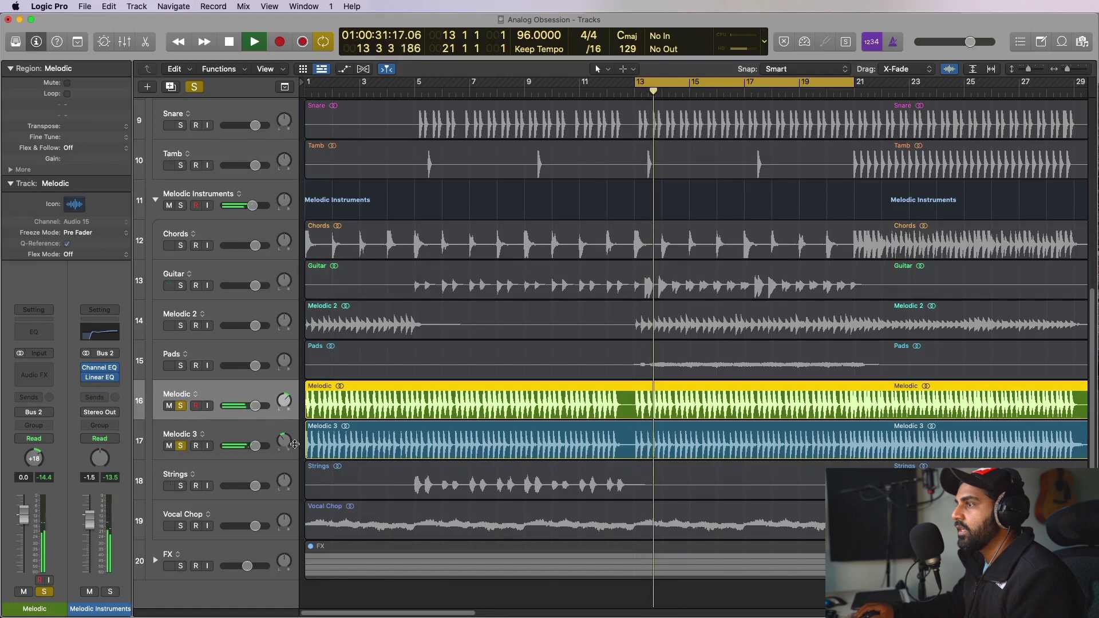
{"action": "key", "text": "space"}
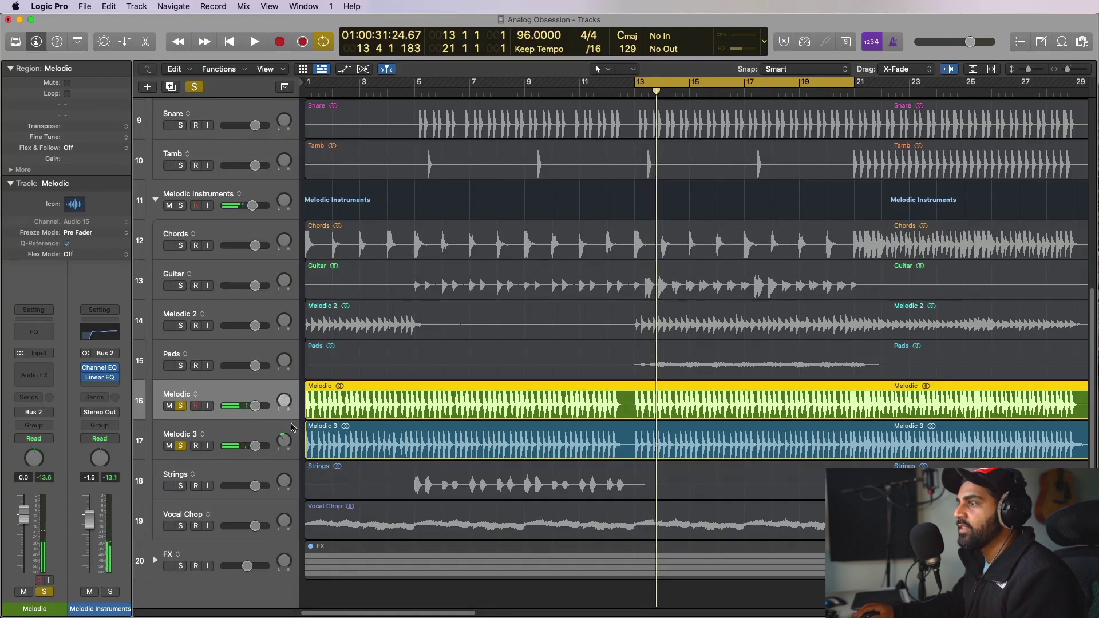
{"action": "key", "text": "space"}
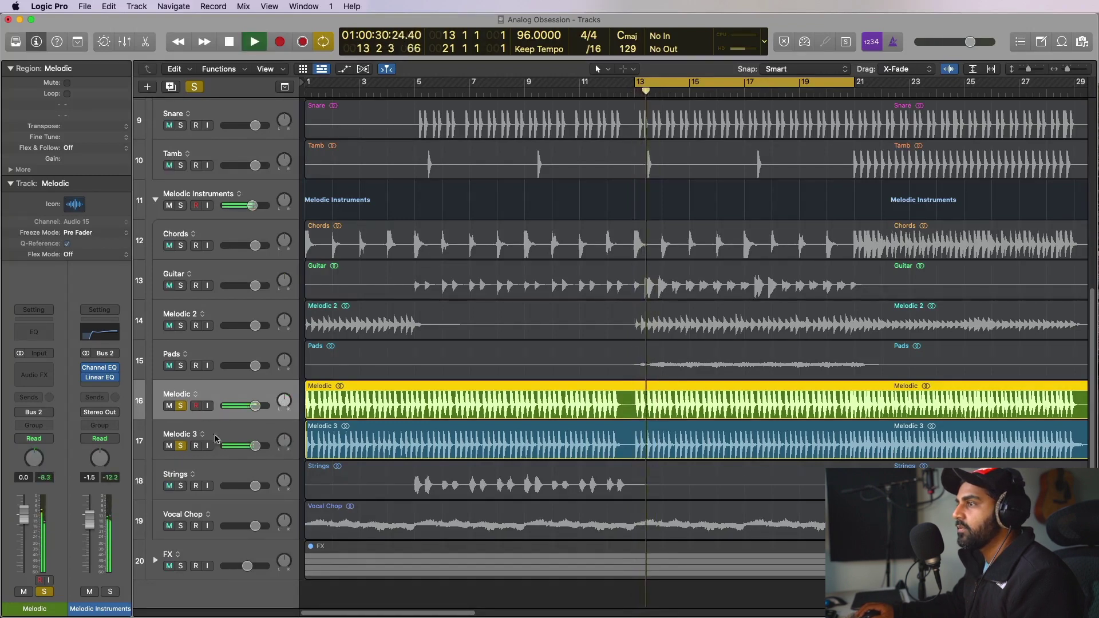
{"action": "key", "text": "space"}
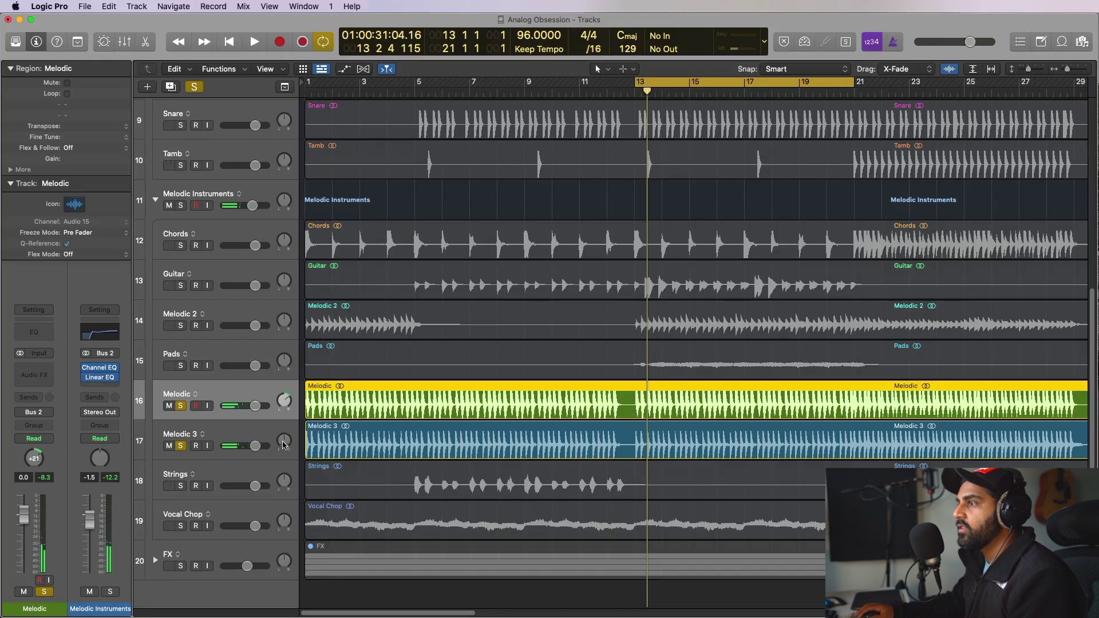
{"action": "left_click", "coordinate": [180, 405]}
{"action": "left_click", "coordinate": [180, 445]}
{"action": "key", "text": "space"}
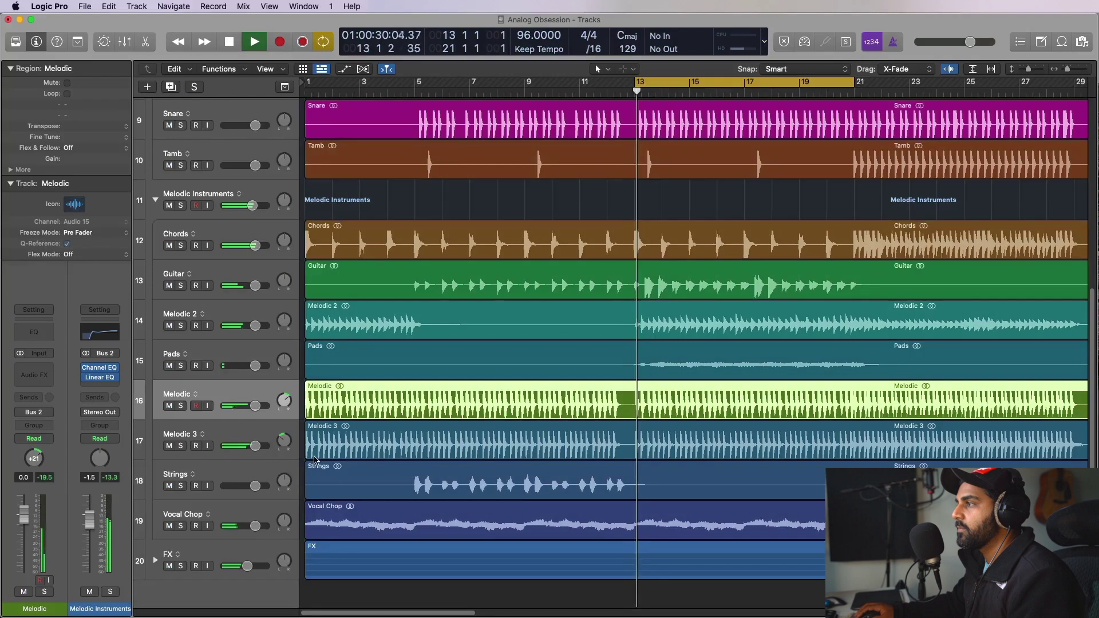
{"action": "left_click", "coordinate": [180, 406]}
{"action": "left_click", "coordinate": [181, 445]}
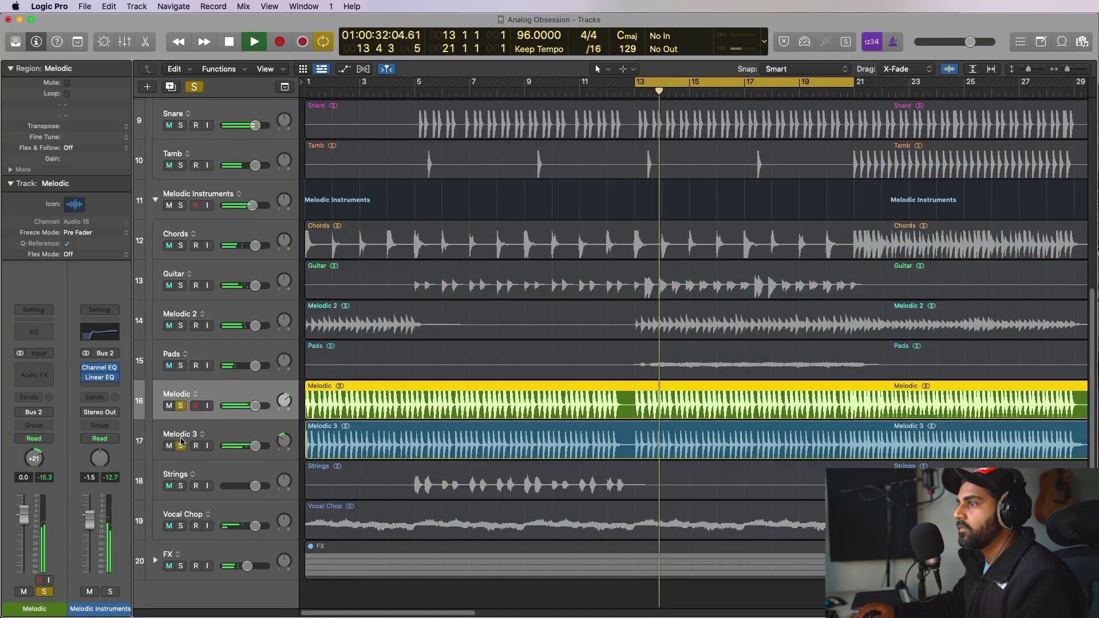
{"action": "left_click", "coordinate": [180, 446]}
{"action": "left_click", "coordinate": [180, 405]}
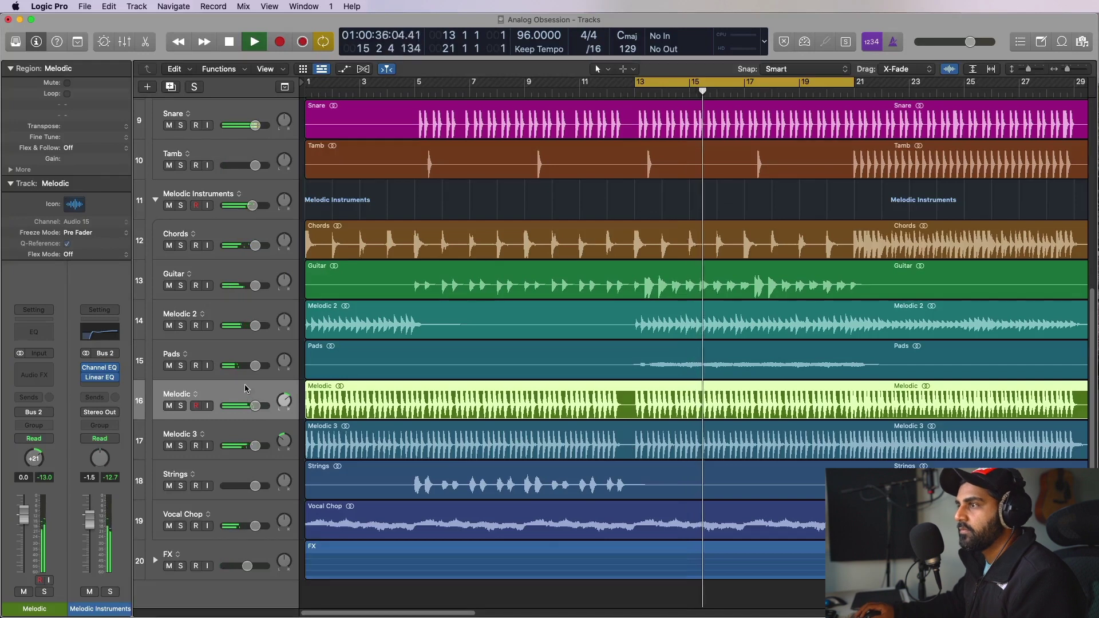
Raise the Pads volume to 1.5 dB.
{"action": "left_click", "coordinate": [248, 433], "text": "shift"}
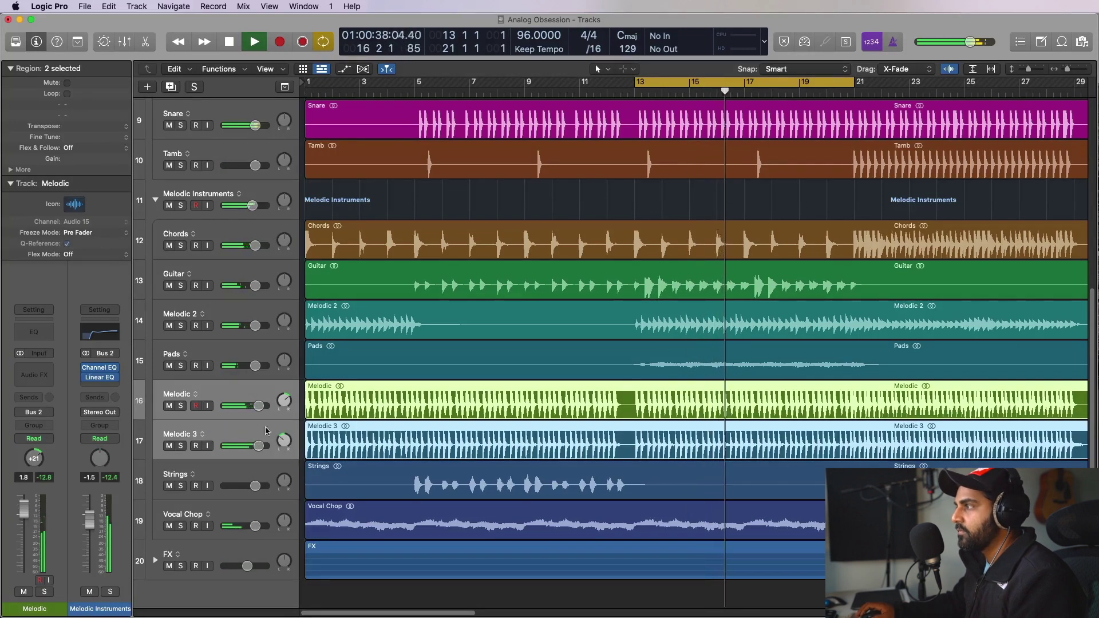
{"action": "left_click", "coordinate": [230, 351]}
{"action": "left_click_drag", "start_coordinate": [264, 370], "coordinate": [267, 369]}
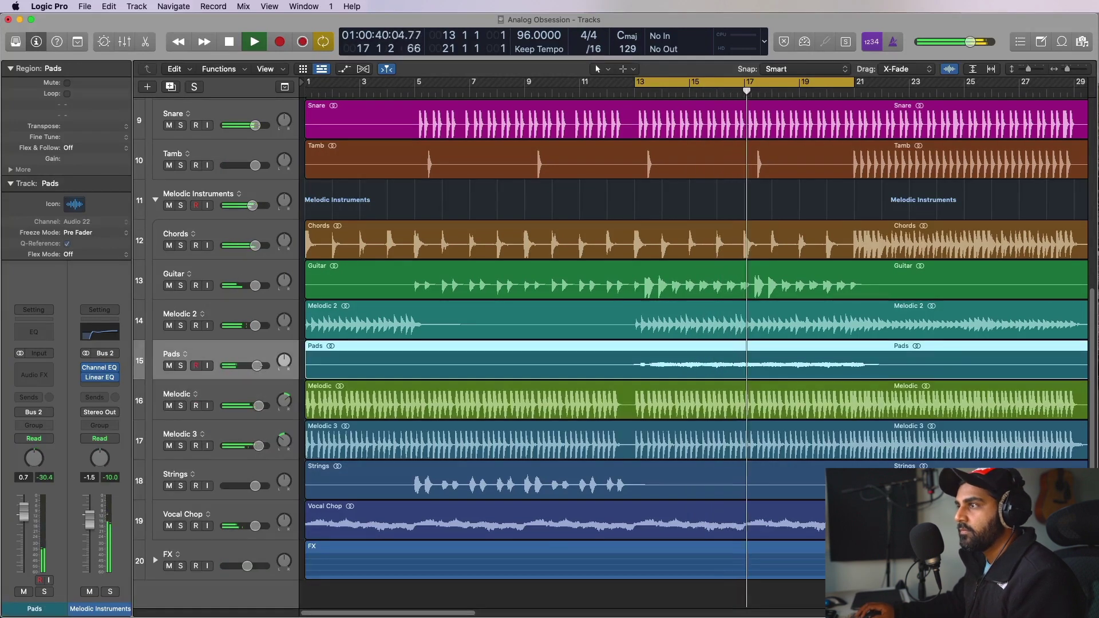
{"action": "key", "text": "space"}
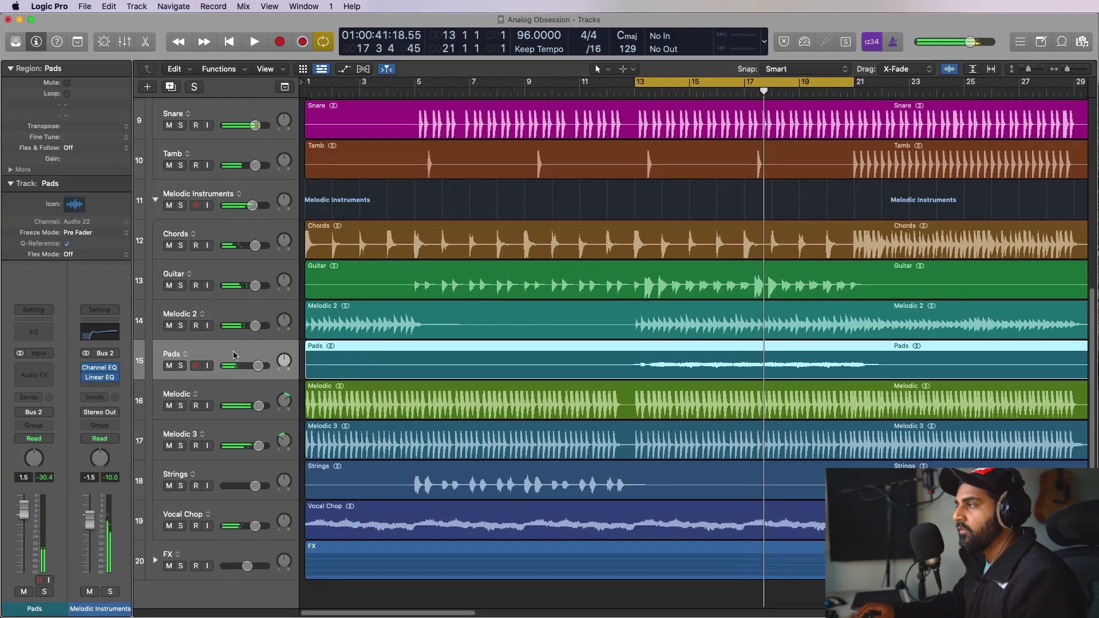
Give Pads a Channel EQ: top band 8100 Hz, +6.3 dB at 1350 Hz, -9 dB at 224 Hz, 386 Hz low cut.
{"action": "left_click", "coordinate": [35, 333]}
{"action": "key", "text": "s"}
{"action": "key", "text": "space"}
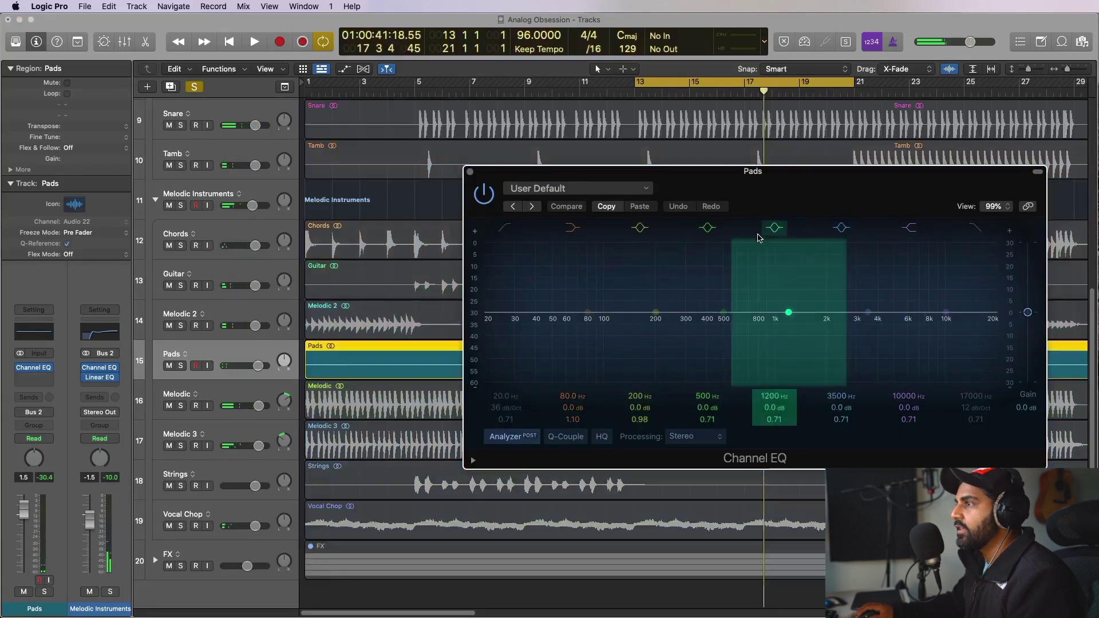
{"action": "left_click_drag", "start_coordinate": [939, 321], "coordinate": [924, 314]}
{"action": "left_click_drag", "start_coordinate": [789, 313], "coordinate": [789, 295]}
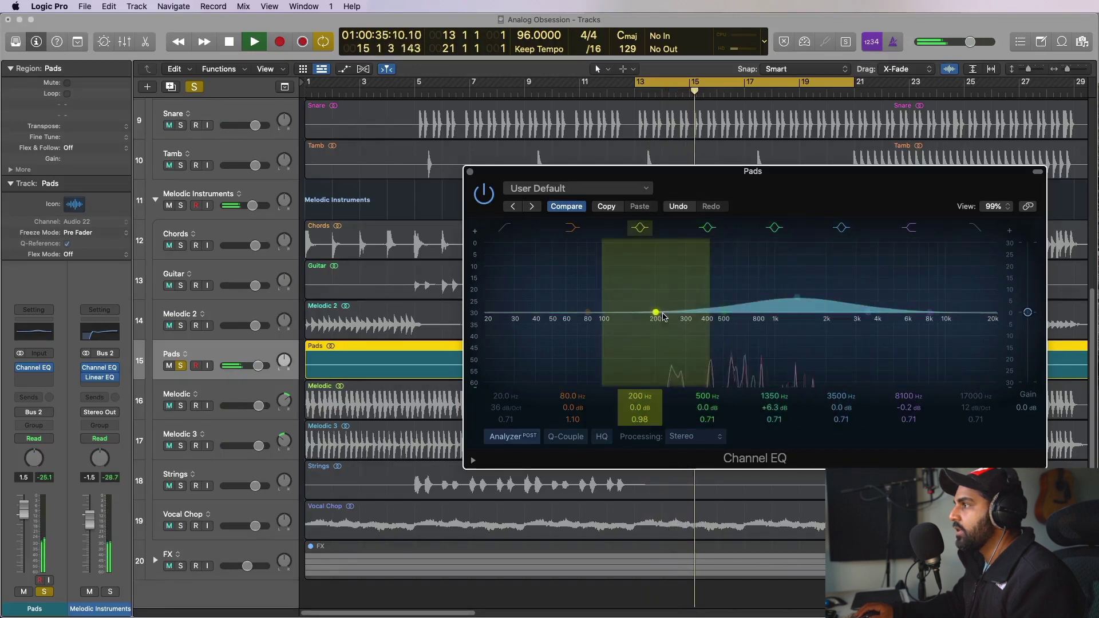
{"action": "left_click_drag", "start_coordinate": [664, 323], "coordinate": [672, 345]}
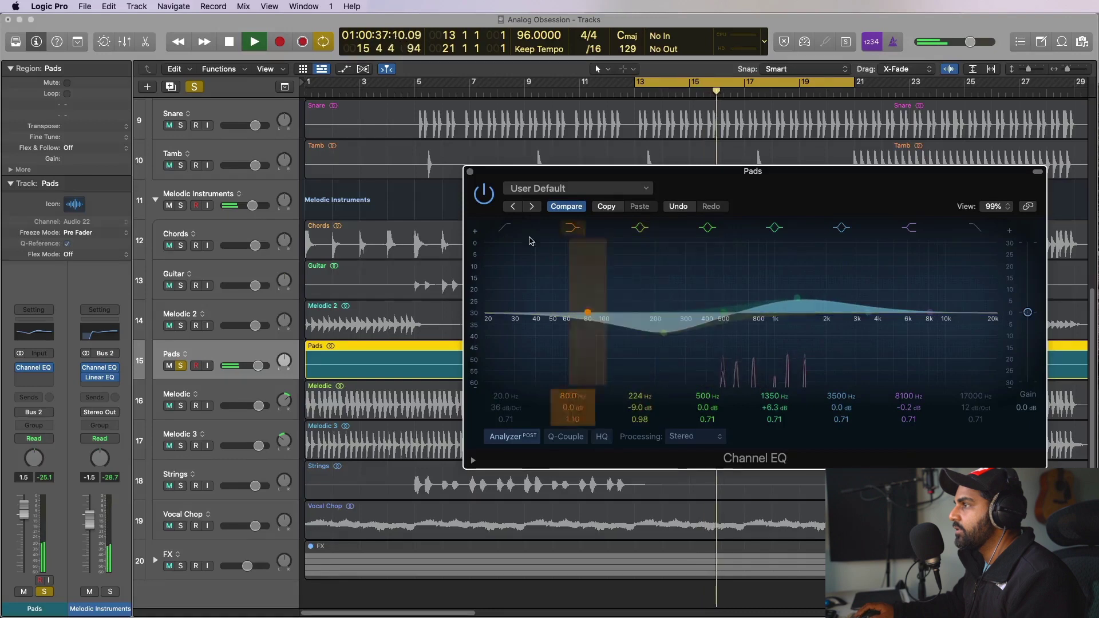
{"action": "left_click_drag", "start_coordinate": [490, 314], "coordinate": [723, 316]}
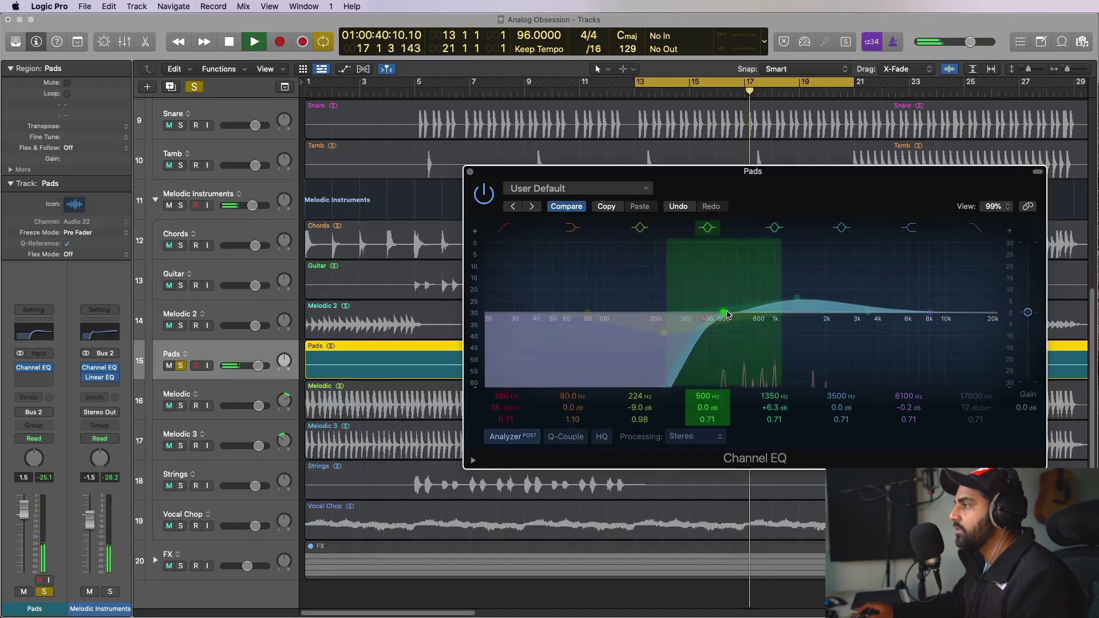
{"action": "left_click", "coordinate": [182, 366]}
{"action": "key", "text": "space"}
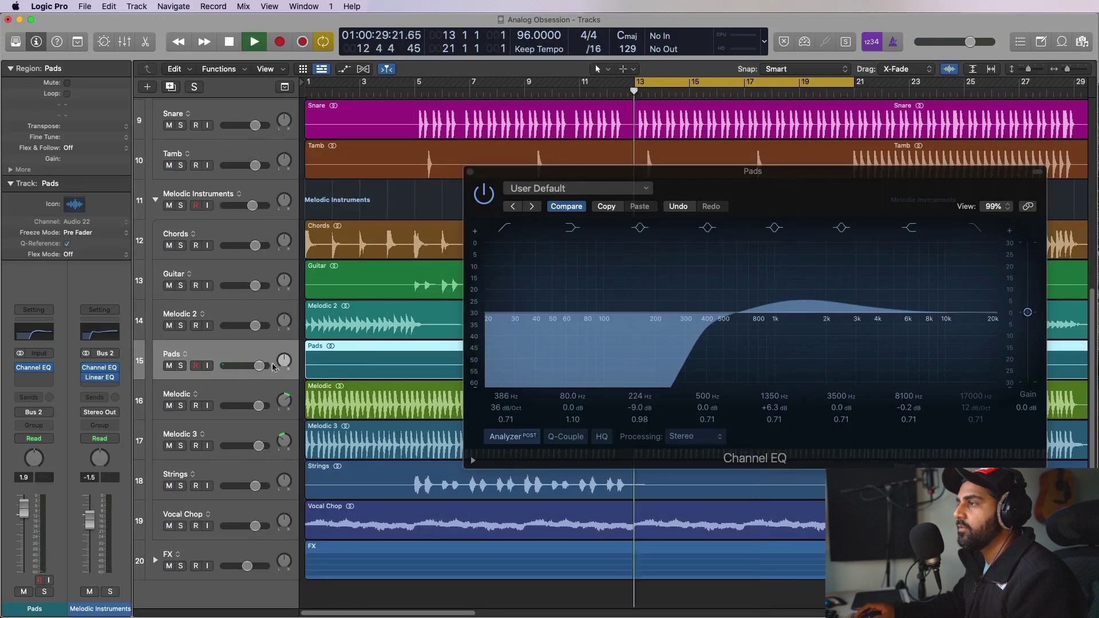
{"action": "left_click", "coordinate": [471, 173]}
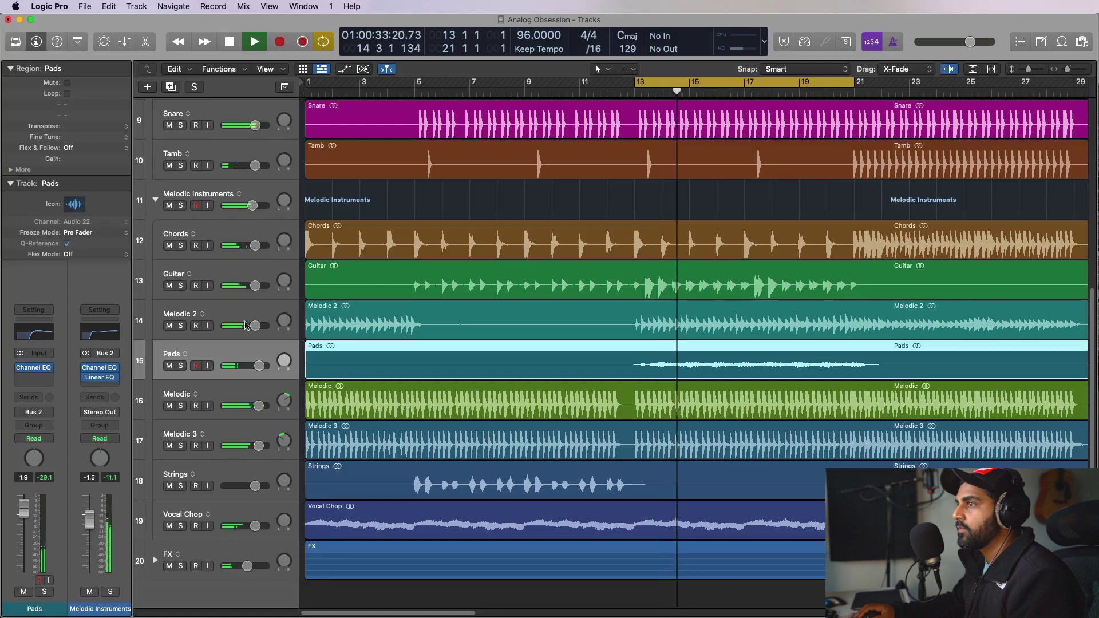
Solo Melodic 2 and insert a Channel EQ set to Side Only processing.
{"action": "key", "text": "space"}
{"action": "left_click", "coordinate": [175, 332]}
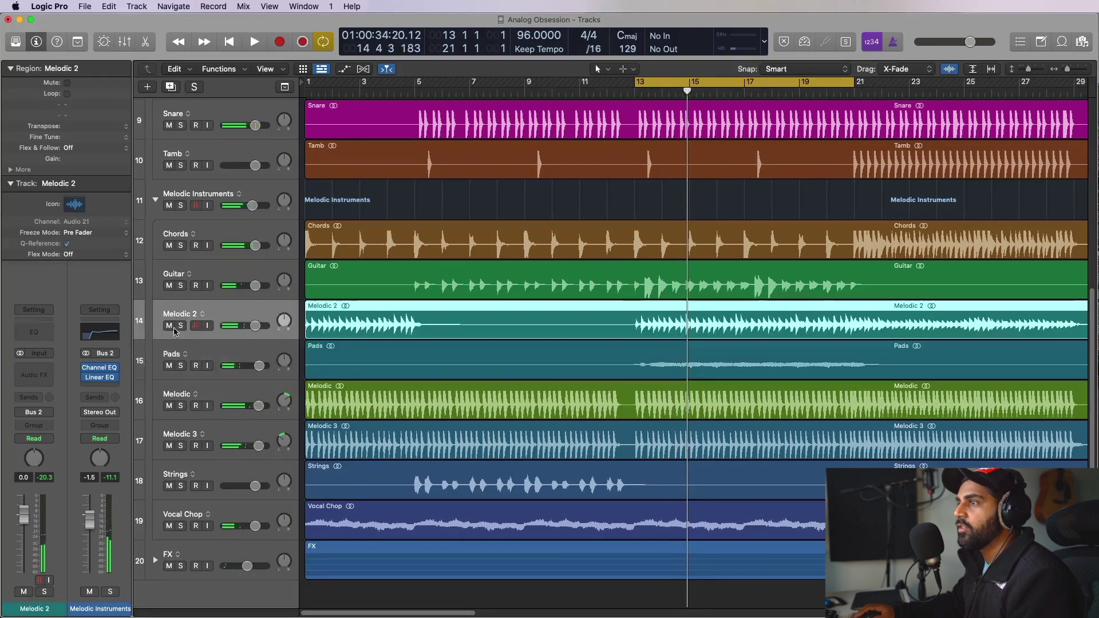
{"action": "left_click", "coordinate": [183, 326]}
{"action": "key", "text": "space"}
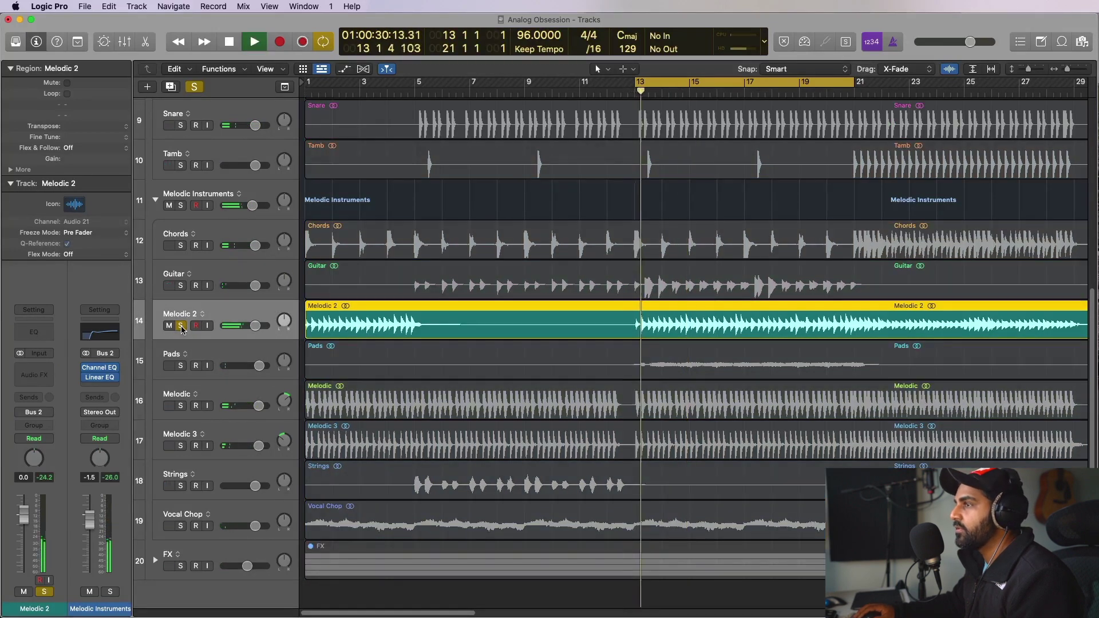
{"action": "key", "text": "space"}
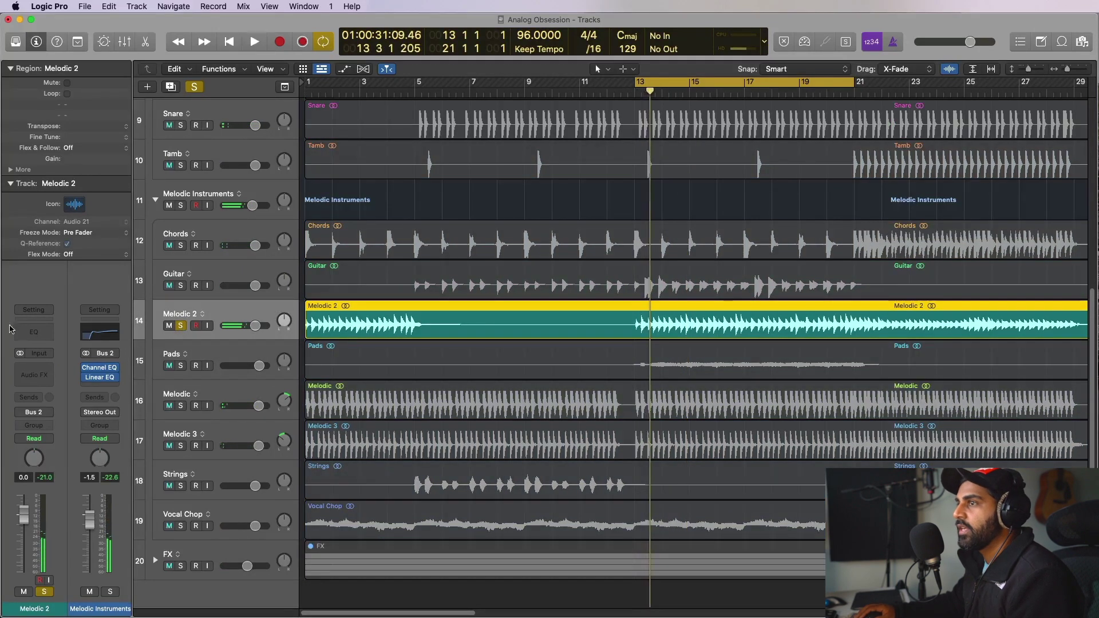
{"action": "left_click", "coordinate": [48, 337]}
{"action": "left_click", "coordinate": [693, 438]}
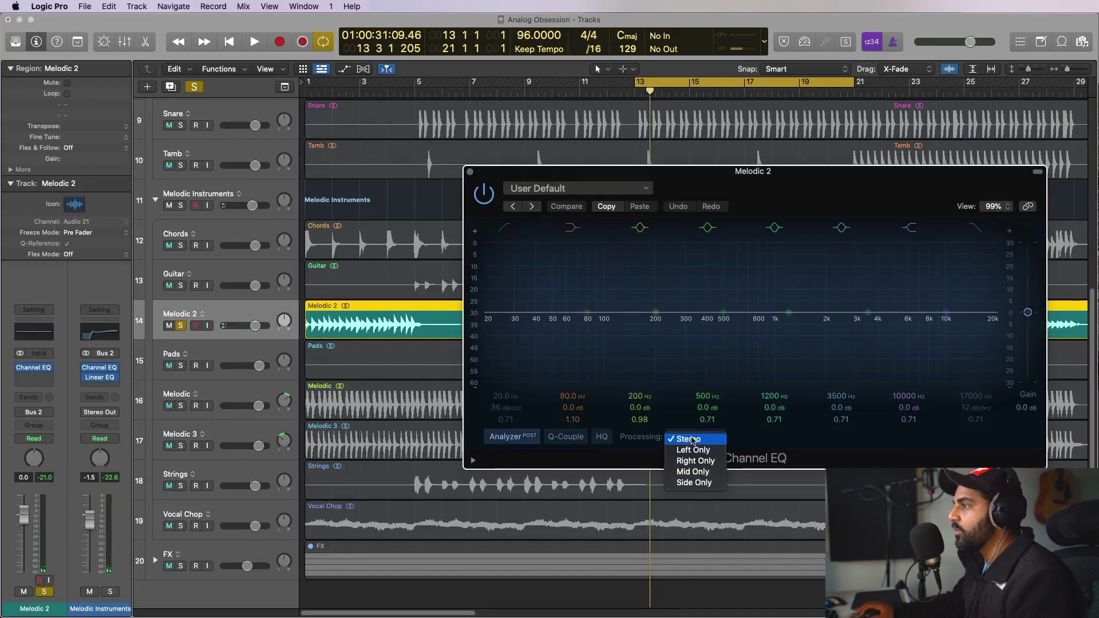
{"action": "left_click", "coordinate": [693, 482]}
Boost the side 6.3 dB at 6500 Hz and low-cut at 350 Hz, then unsolo Melodic 2.
{"action": "left_click_drag", "start_coordinate": [882, 319], "coordinate": [917, 302]}
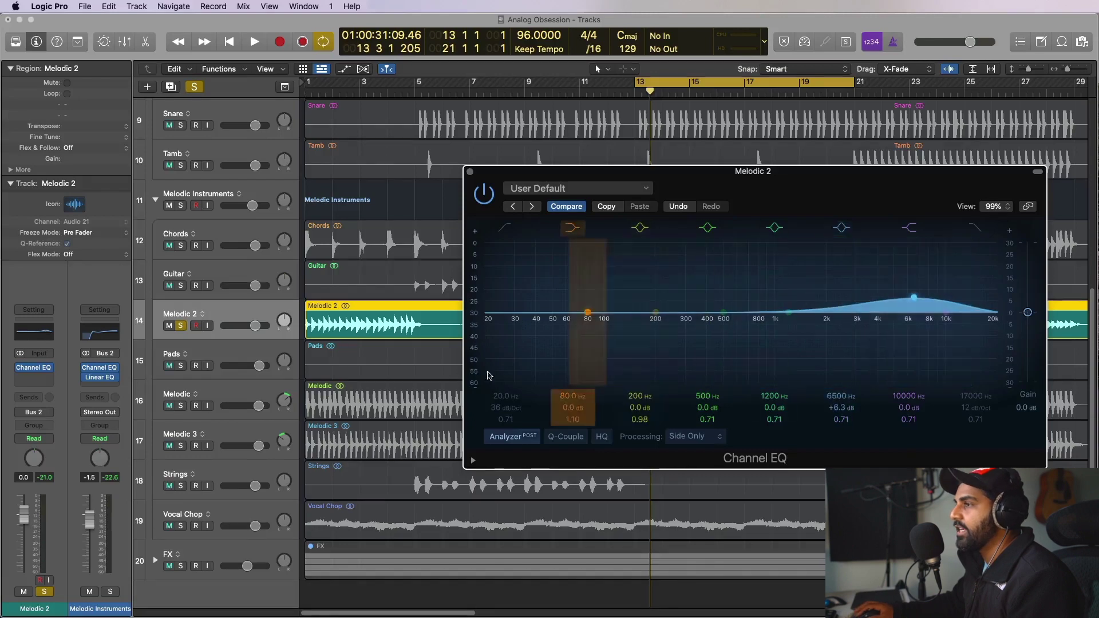
{"action": "key", "text": "space"}
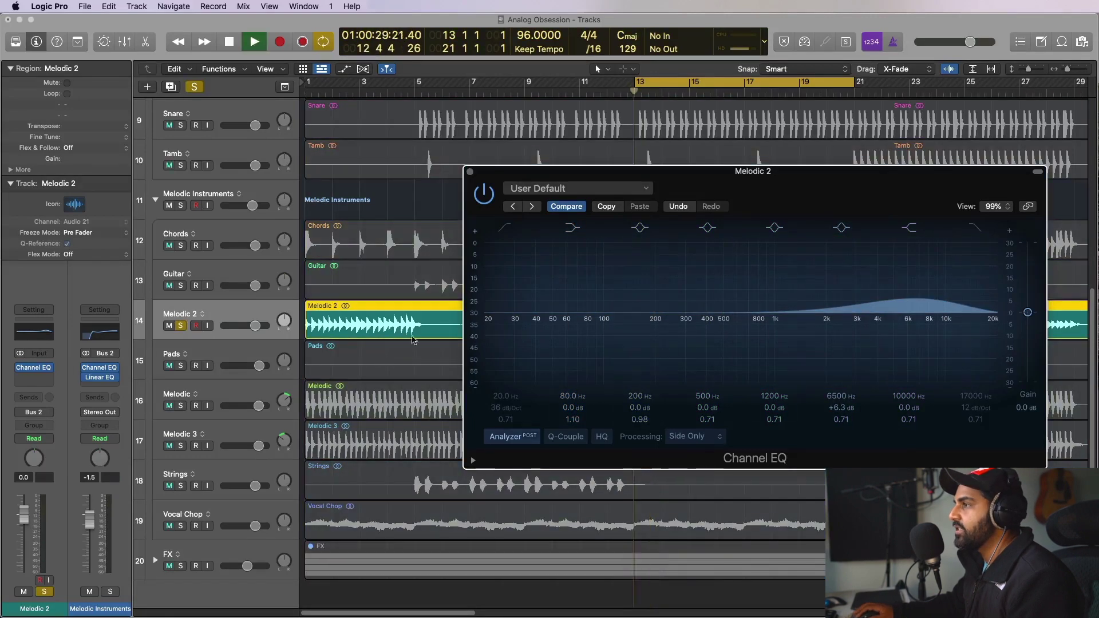
{"action": "left_click_drag", "start_coordinate": [504, 349], "coordinate": [704, 346]}
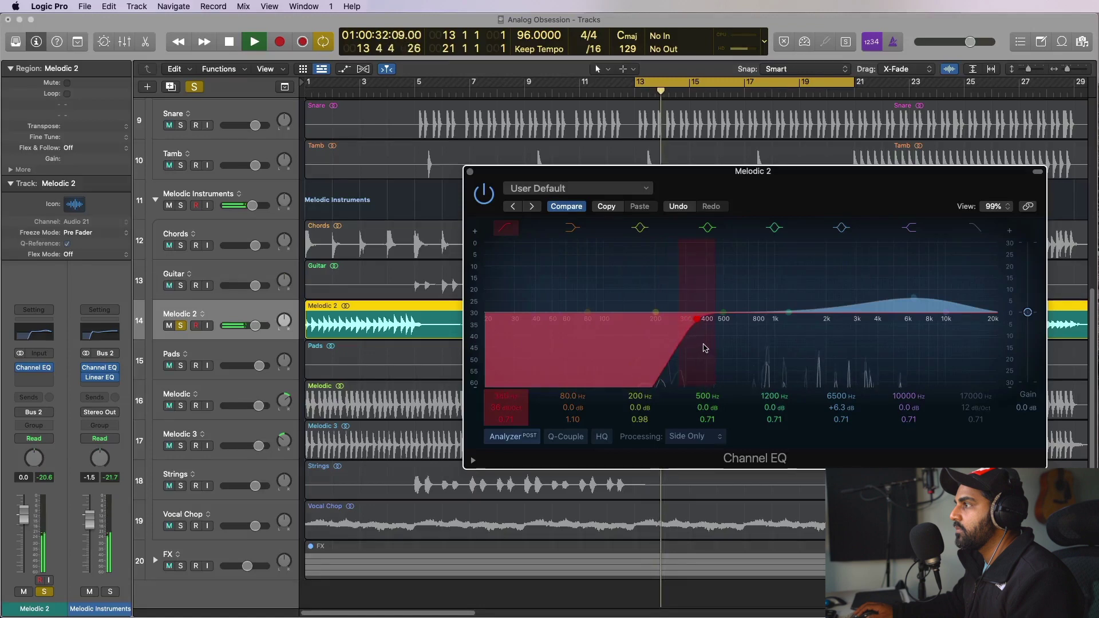
{"action": "left_click", "coordinate": [485, 193]}
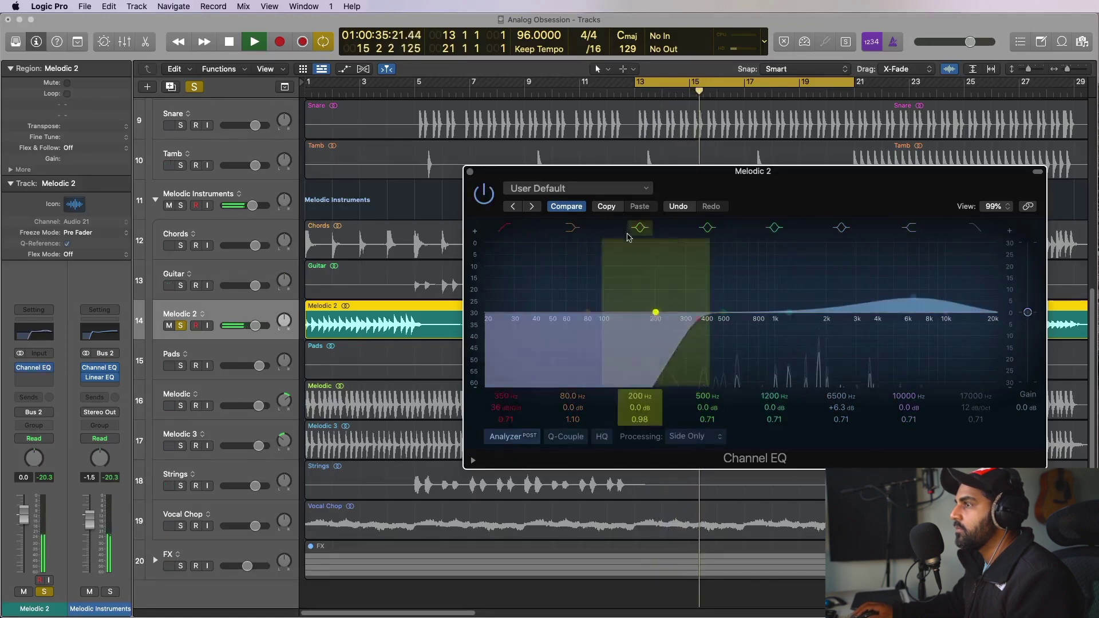
{"action": "key", "text": "space"}
{"action": "left_click", "coordinate": [180, 326]}
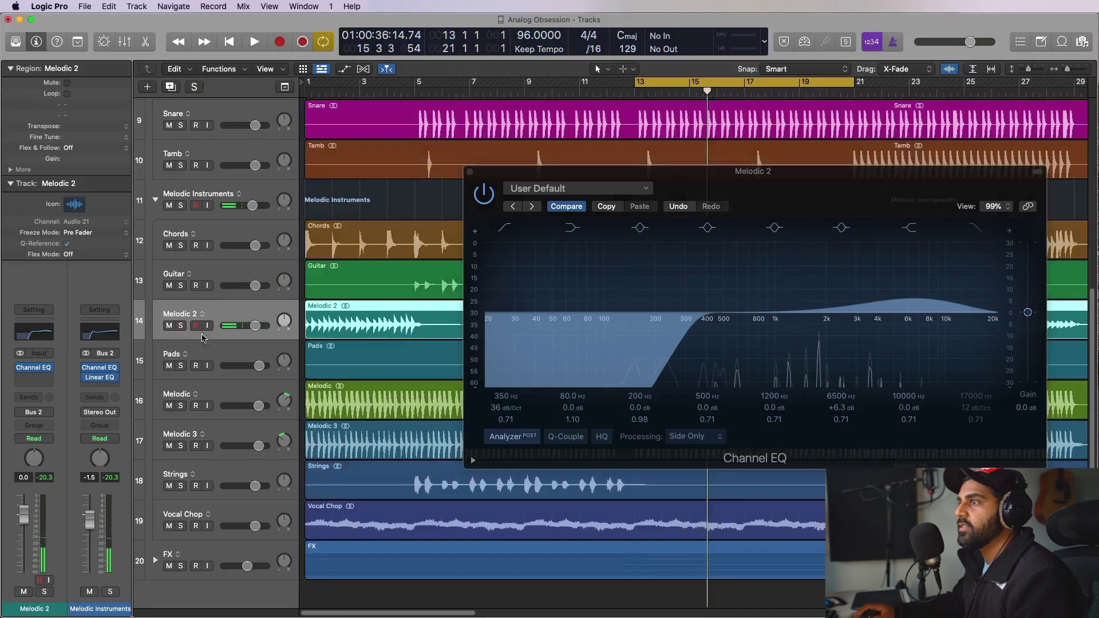
{"action": "key", "text": "space"}
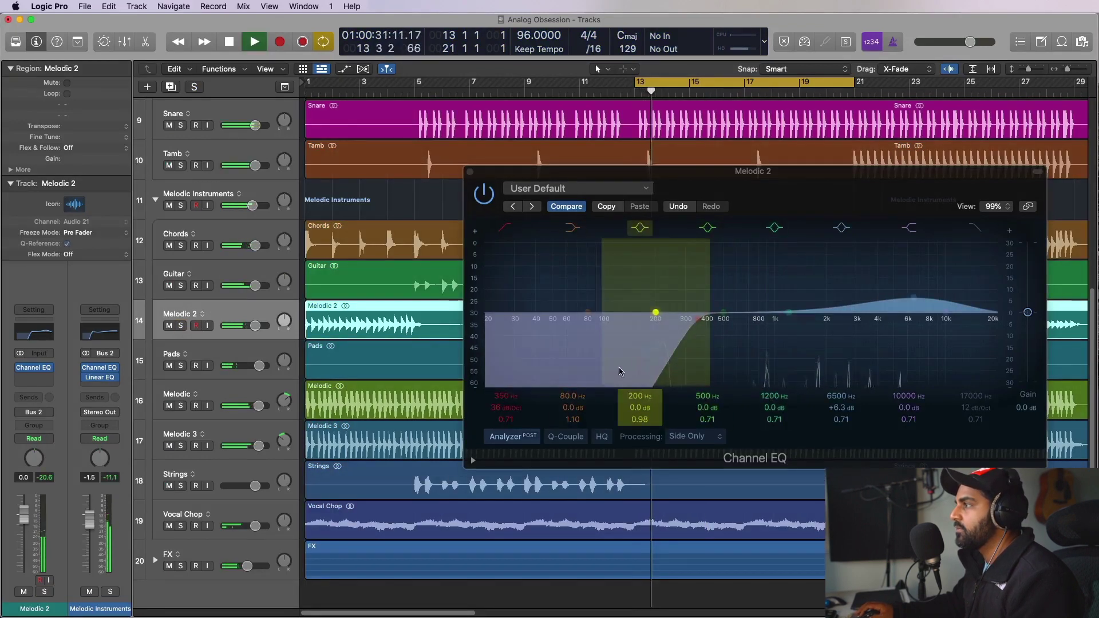
{"action": "key", "text": "super+w"}
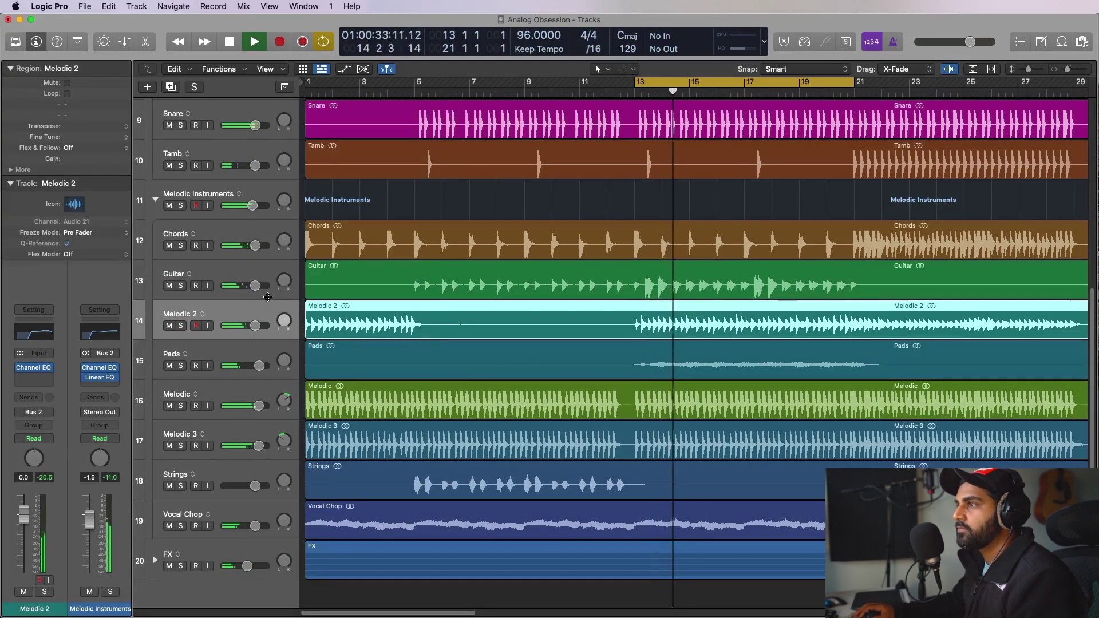
Give the Guitar's Channel EQ a 4.5 dB boost at 2360 Hz and a 400 Hz low cut.
{"action": "scroll", "coordinate": [274, 349], "scroll_direction": "up", "scroll_amount": 2}
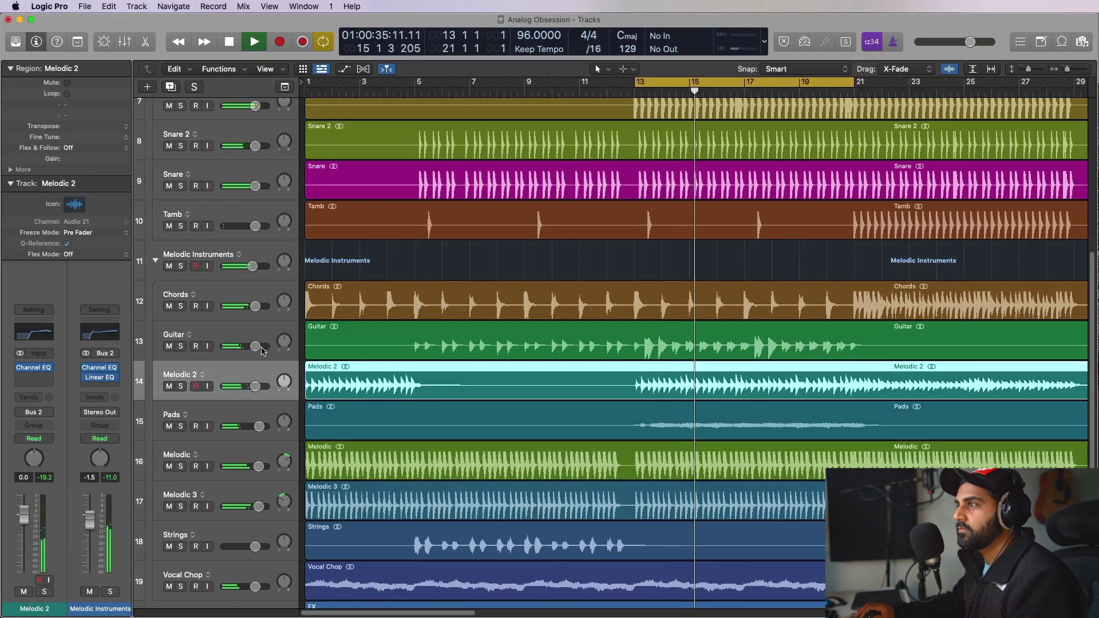
{"action": "left_click", "coordinate": [223, 330]}
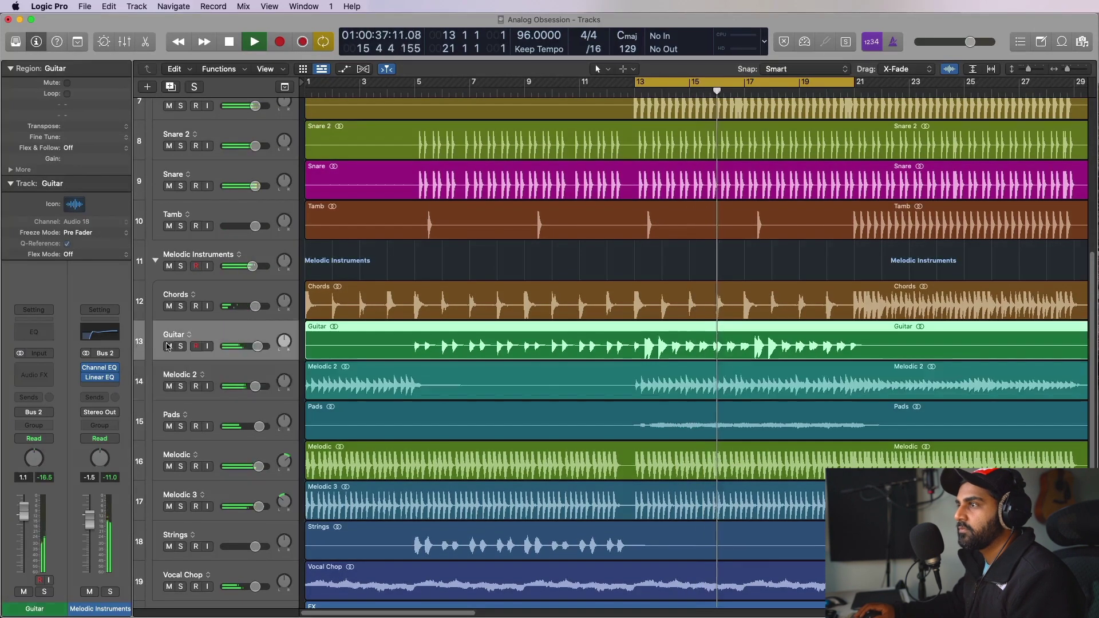
{"action": "key", "text": "e"}
{"action": "left_click_drag", "start_coordinate": [787, 326], "coordinate": [837, 312]}
{"action": "left_click_drag", "start_coordinate": [509, 351], "coordinate": [732, 355]}
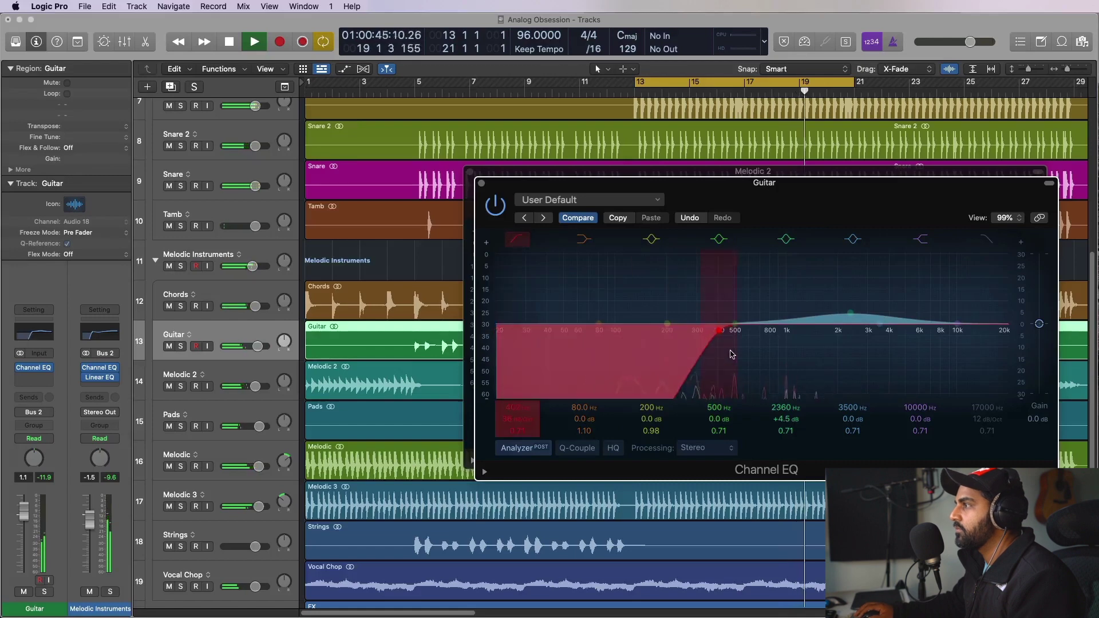
Close the Guitar and Melodic 2 EQ windows and resize track rows to show all tracks.
{"action": "left_click", "coordinate": [482, 183]}
{"action": "left_click", "coordinate": [470, 172]}
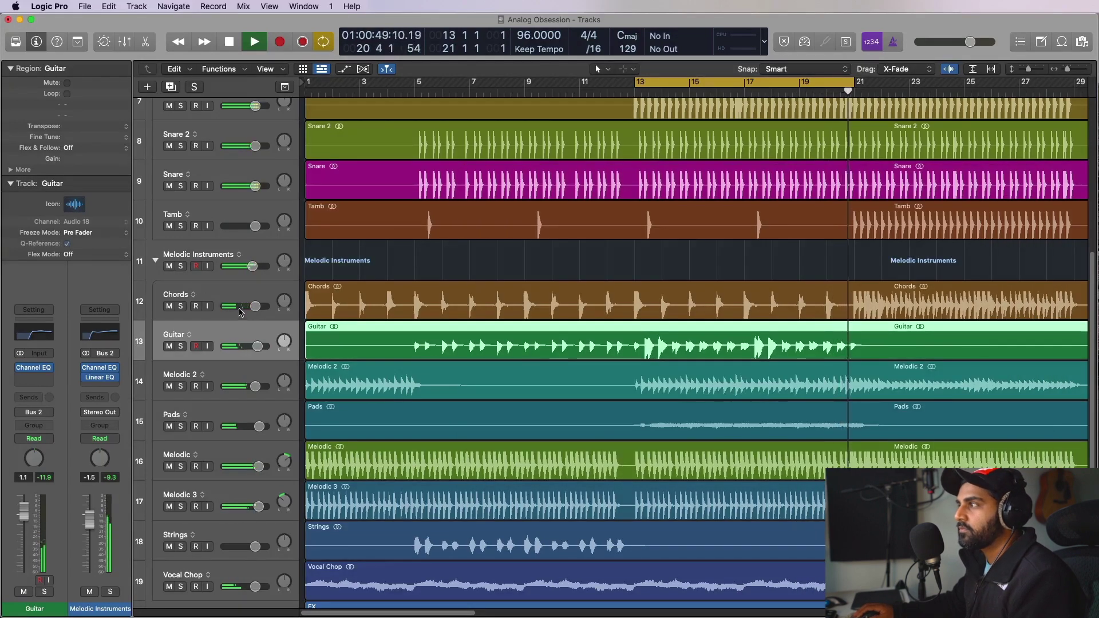
{"action": "key", "text": "space"}
{"action": "scroll", "coordinate": [864, 225], "scroll_direction": "up", "scroll_amount": 5}
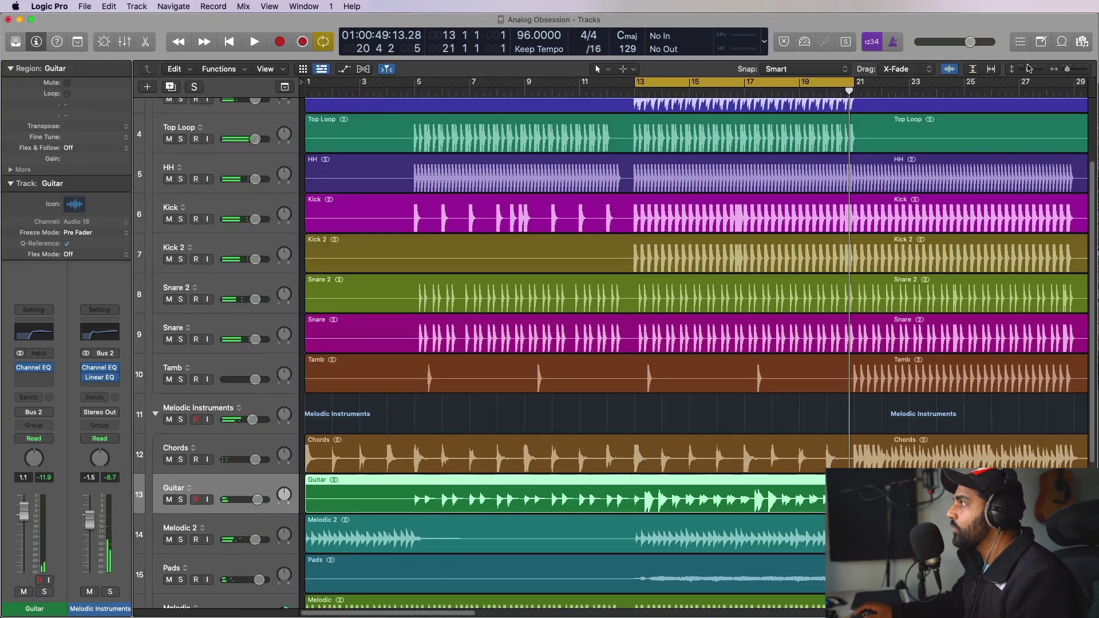
{"action": "left_click_drag", "start_coordinate": [1029, 68], "coordinate": [1026, 69]}
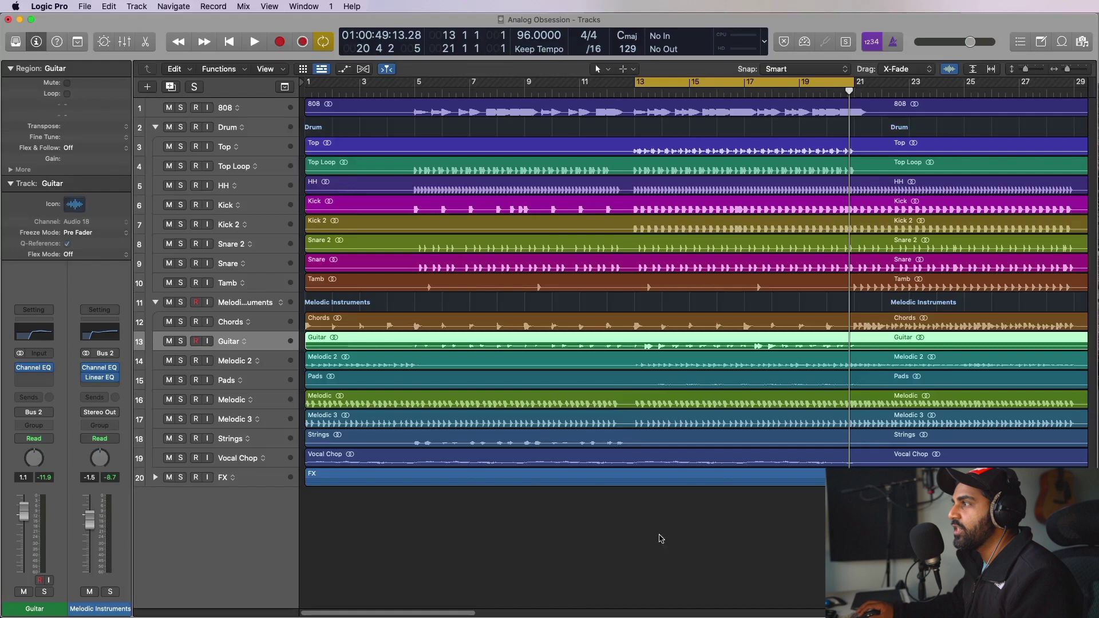
Show the Mixer below the tracks and select every channel, starting from the 808 strip.
{"action": "key", "text": "x"}
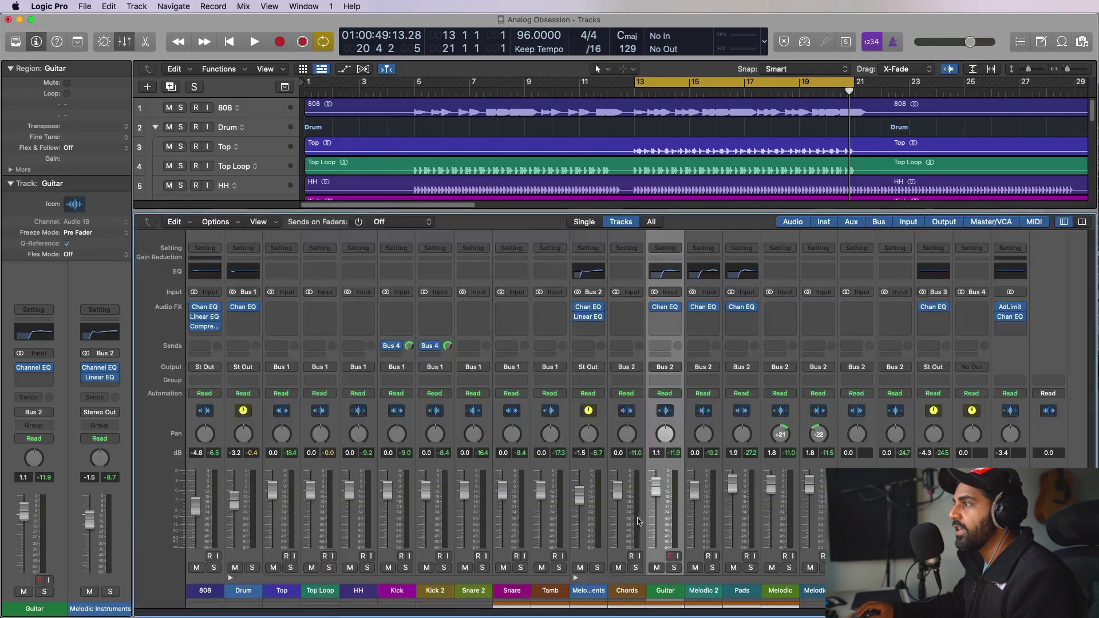
{"action": "left_click", "coordinate": [194, 598]}
{"action": "key", "text": "super+a"}
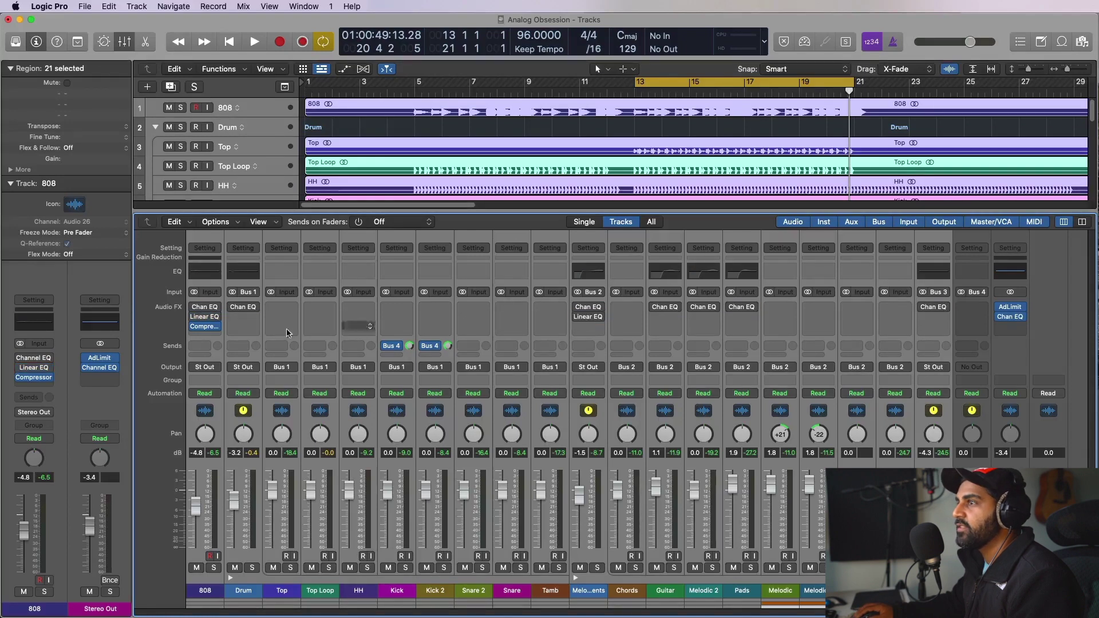
Play the beat from bar 13 and select the Guitar channel strip.
{"action": "key", "text": "space"}
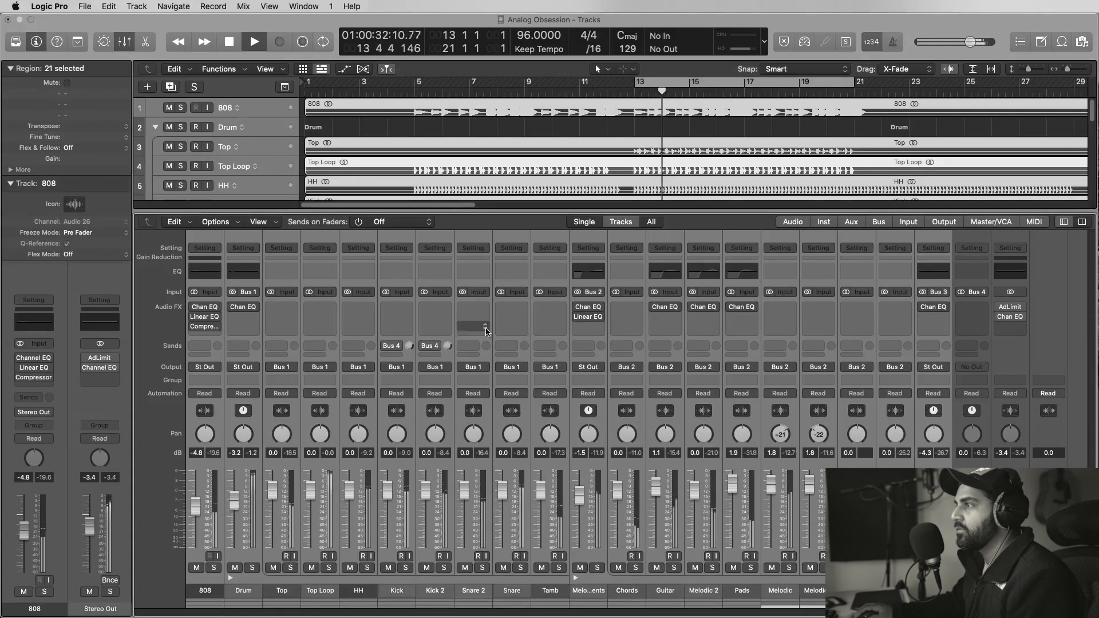
{"action": "mouse_move", "coordinate": [193, 309]}
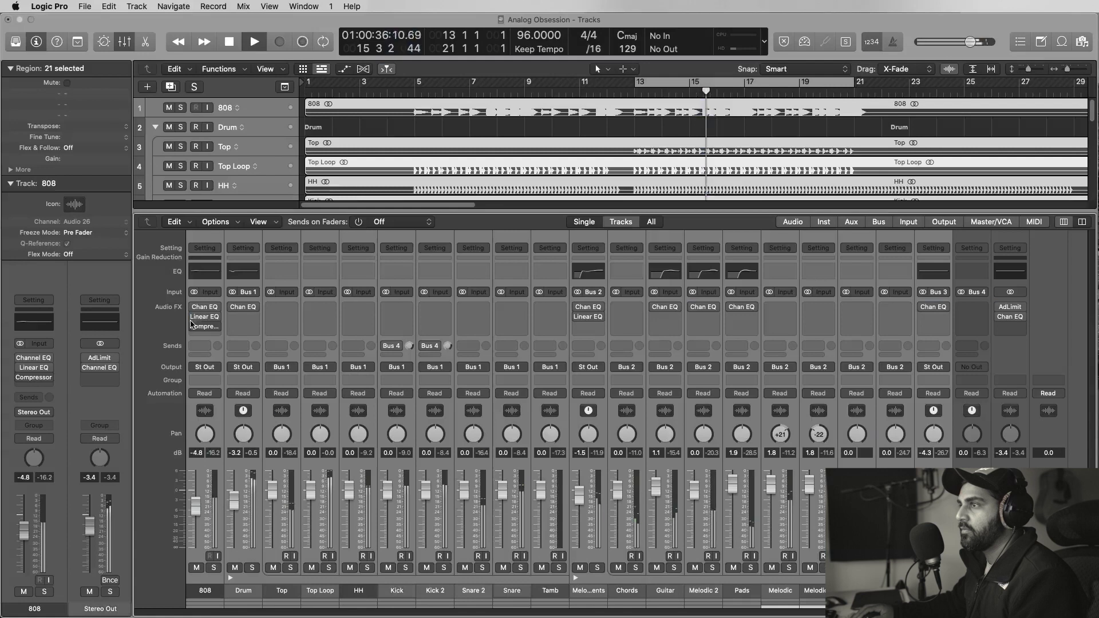
{"action": "left_click", "coordinate": [664, 592]}
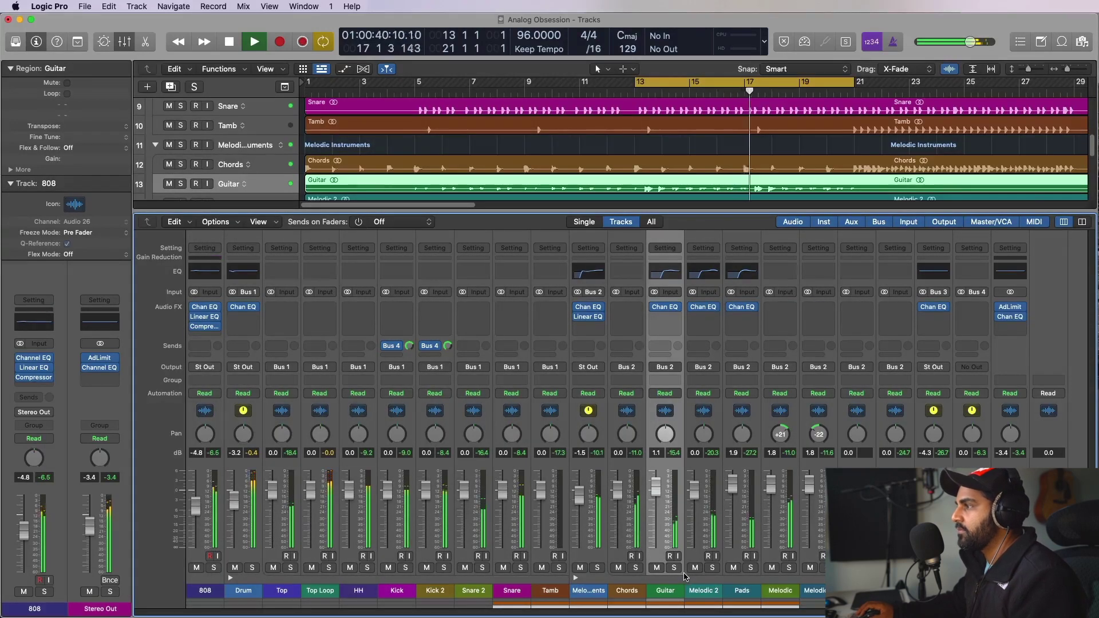